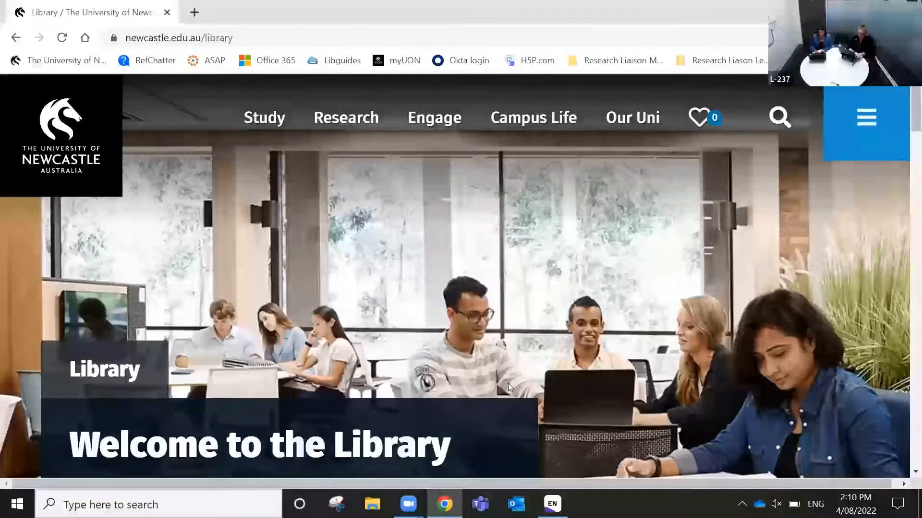
From the Library home page, go to Researcher Support and follow the Covidence screening guide link
scroll(509, 385, "down", 3)
scroll(508, 386, "down", 6)
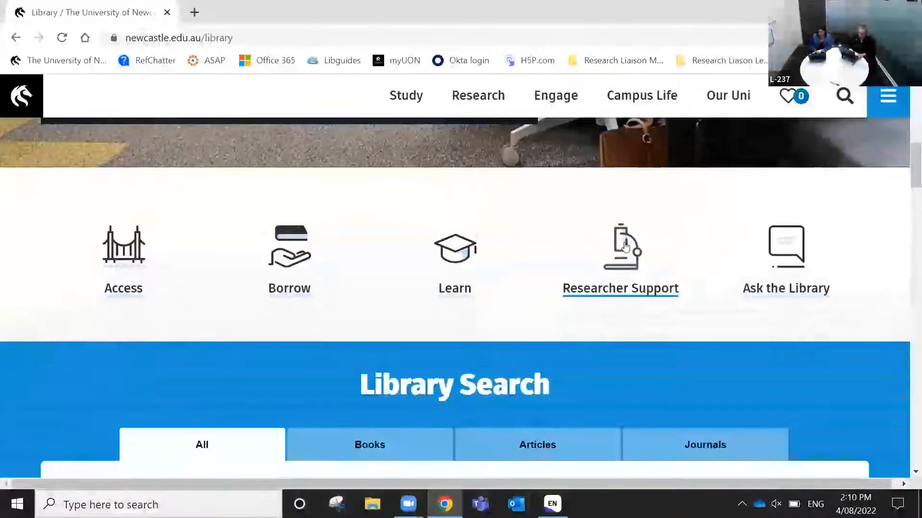
left_click(627, 282)
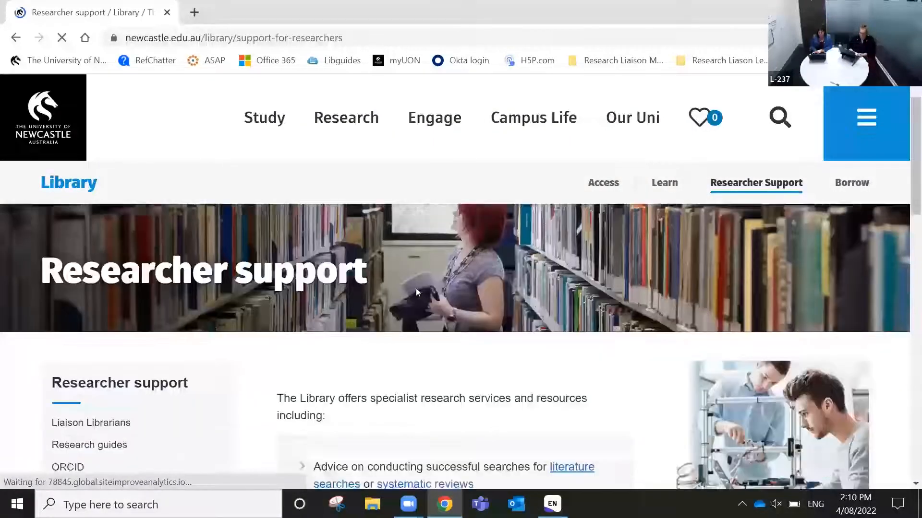
scroll(416, 292, "down", 5)
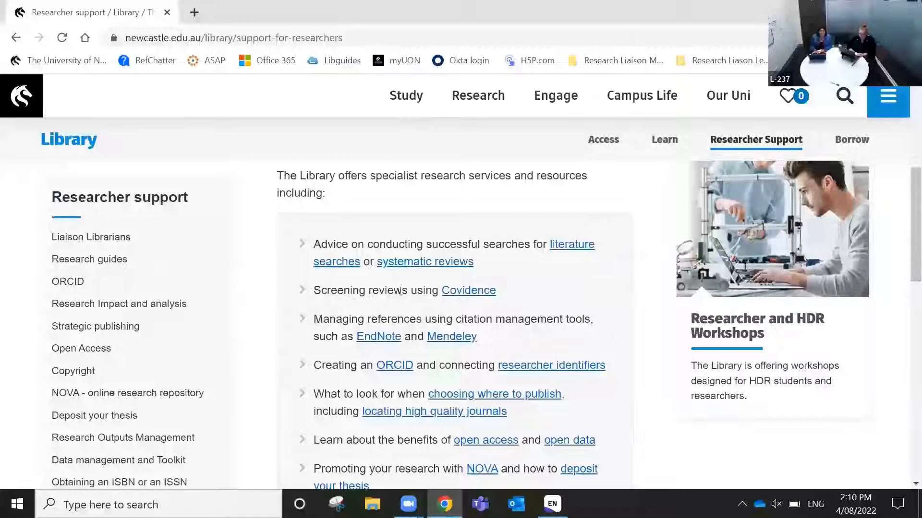
left_click(464, 290)
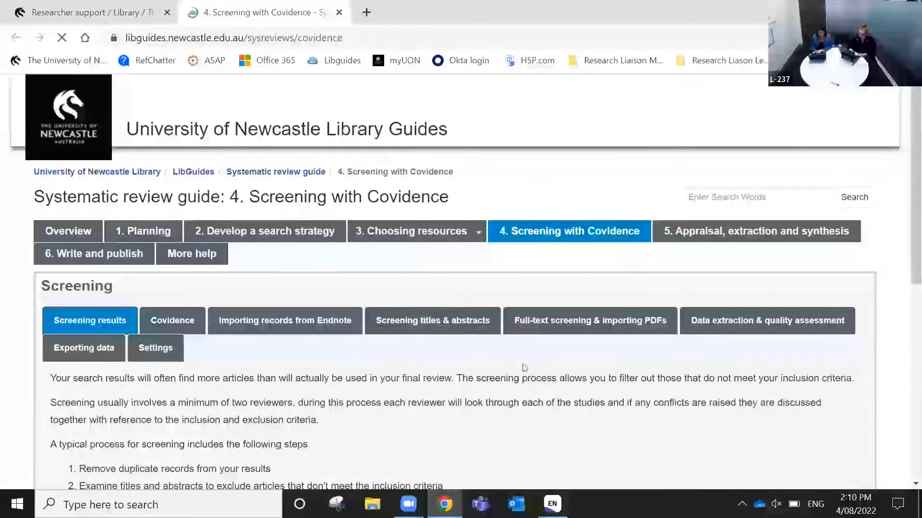
Browse the guide's Covidence, Importing records from Endnote and Data extraction tabs, ending on Covidence
scroll(524, 368, "down", 3)
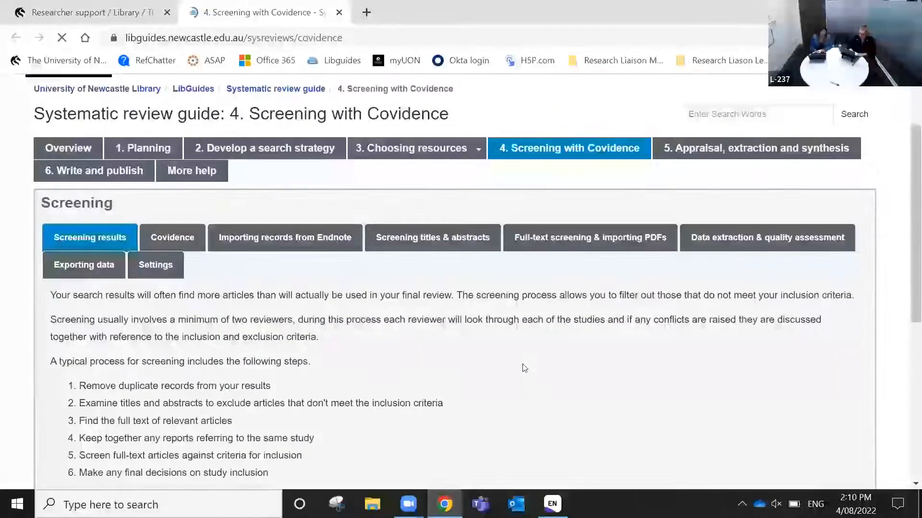
scroll(524, 368, "down", 1)
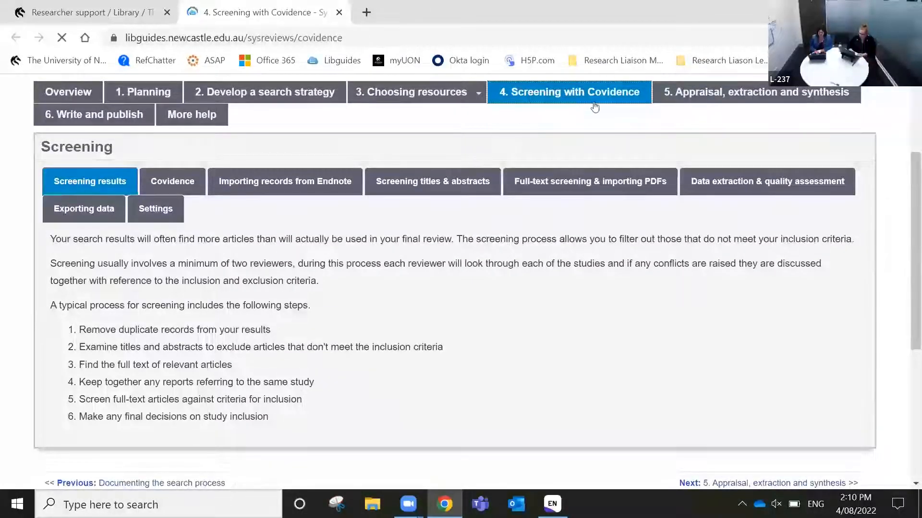
scroll(196, 185, "down", 1)
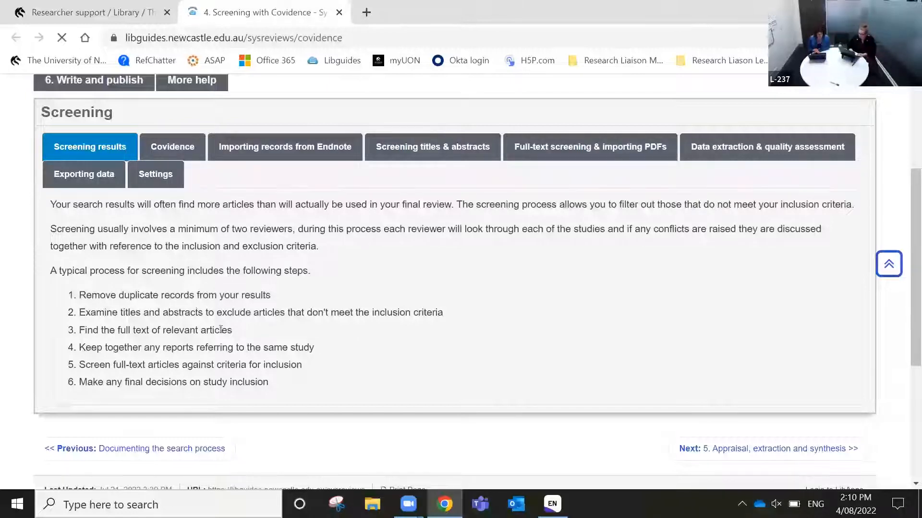
left_click(183, 148)
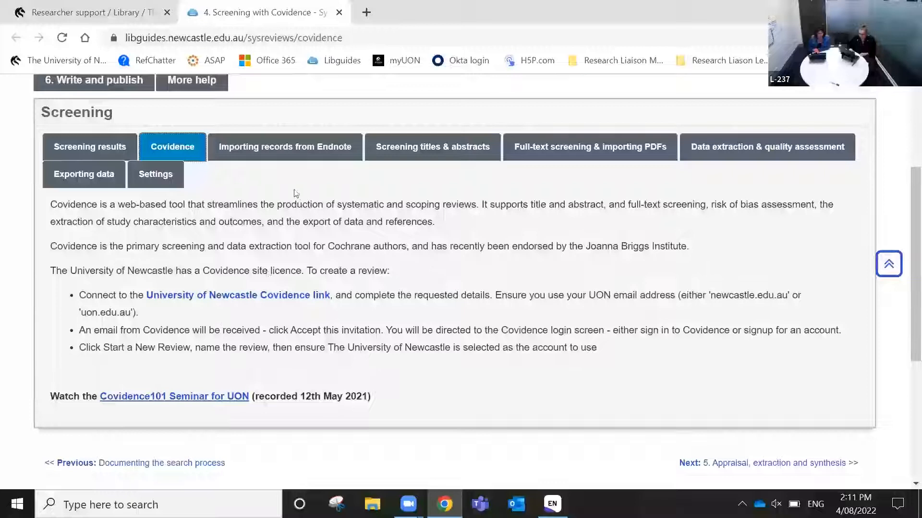
left_click(285, 162)
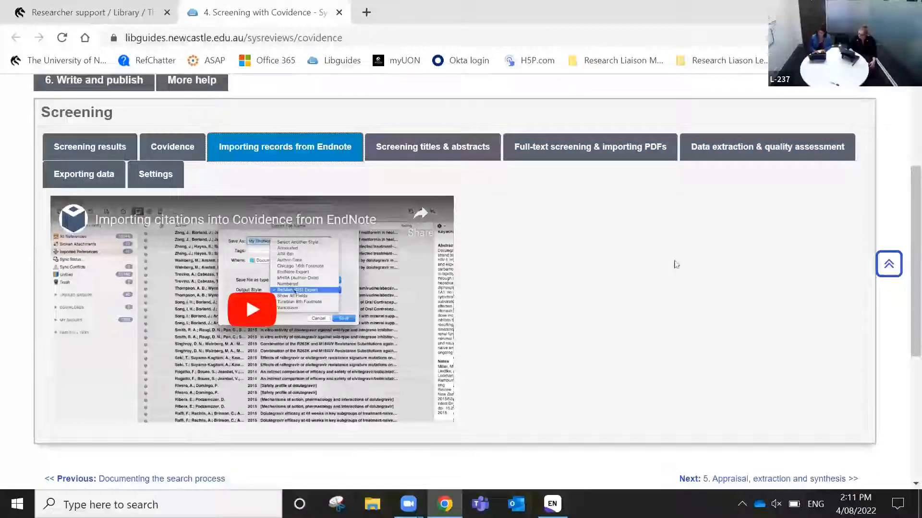
left_click(760, 148)
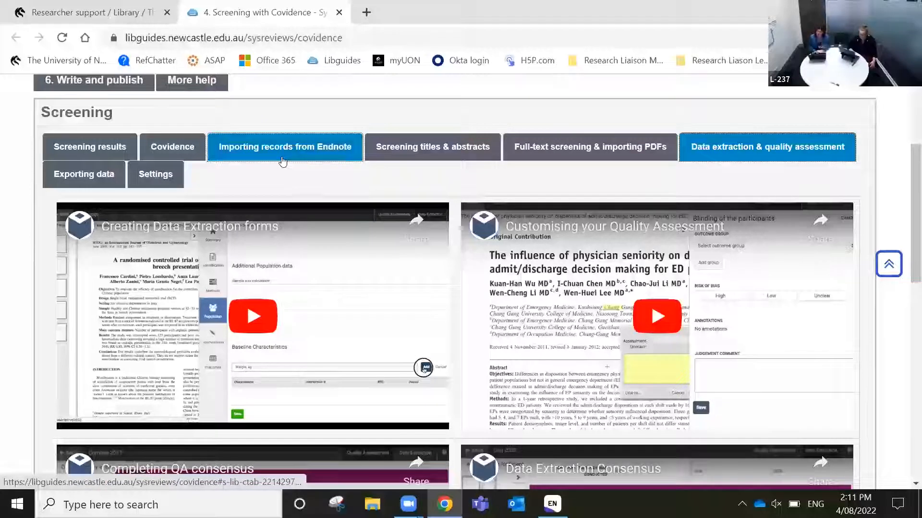
left_click(182, 141)
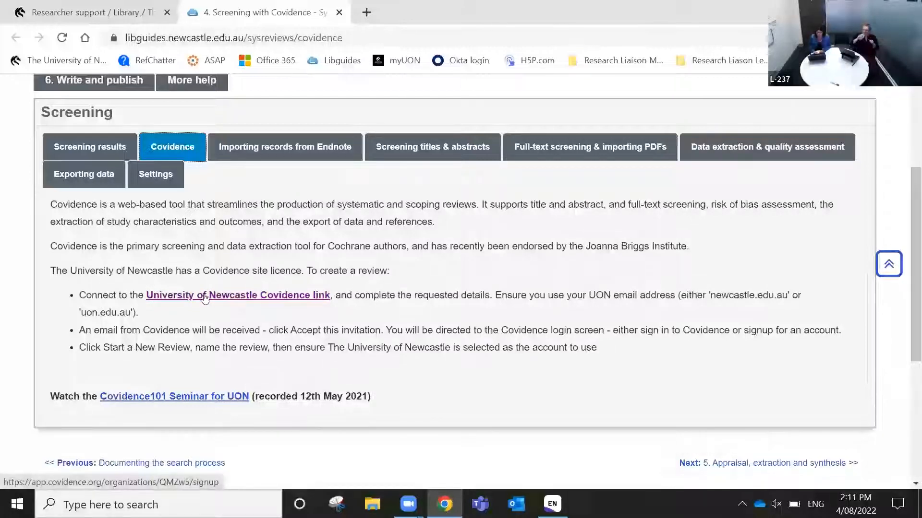
Follow the University of Newcastle Covidence link and look over the Request invitation form
left_click(267, 296)
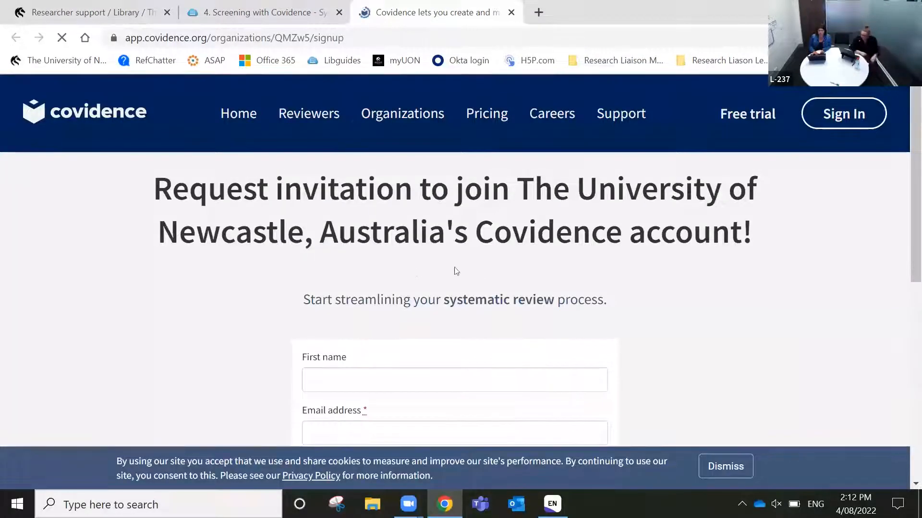
scroll(695, 352, "down", 2)
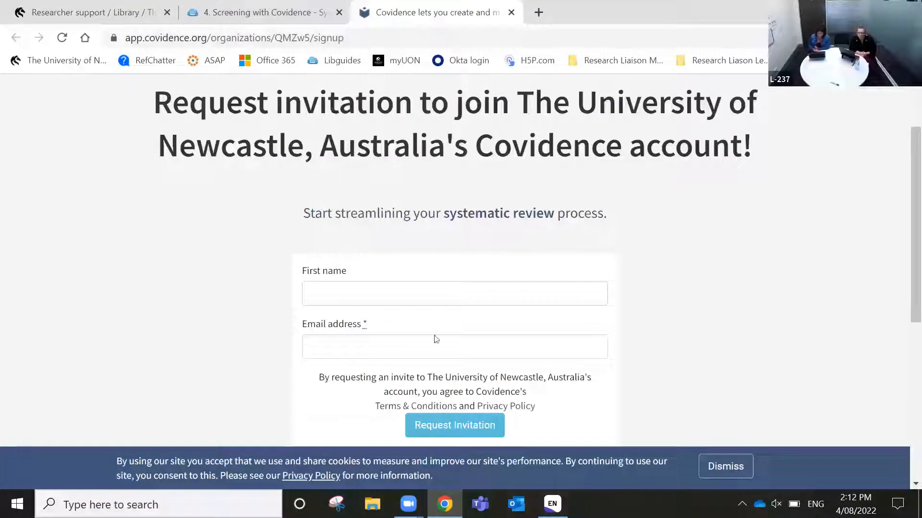
scroll(621, 399, "down", 2)
scroll(621, 399, "up", 2)
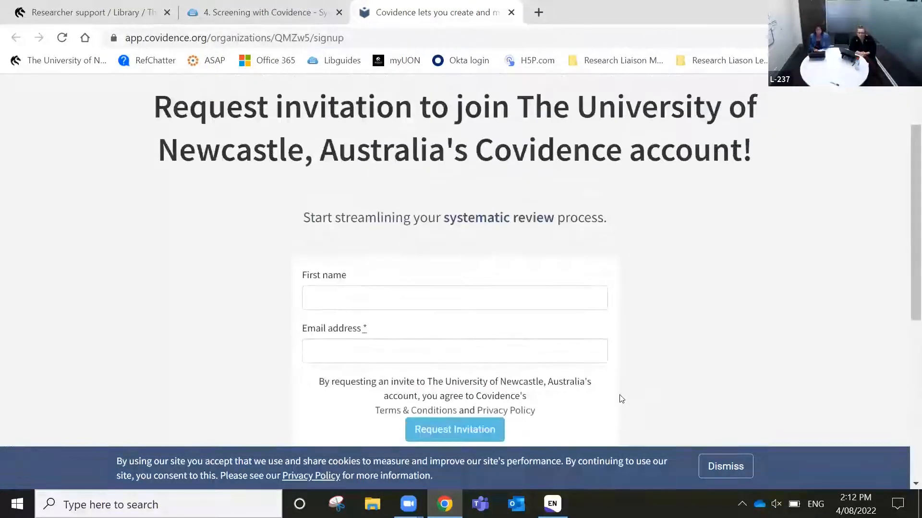
scroll(621, 399, "up", 1)
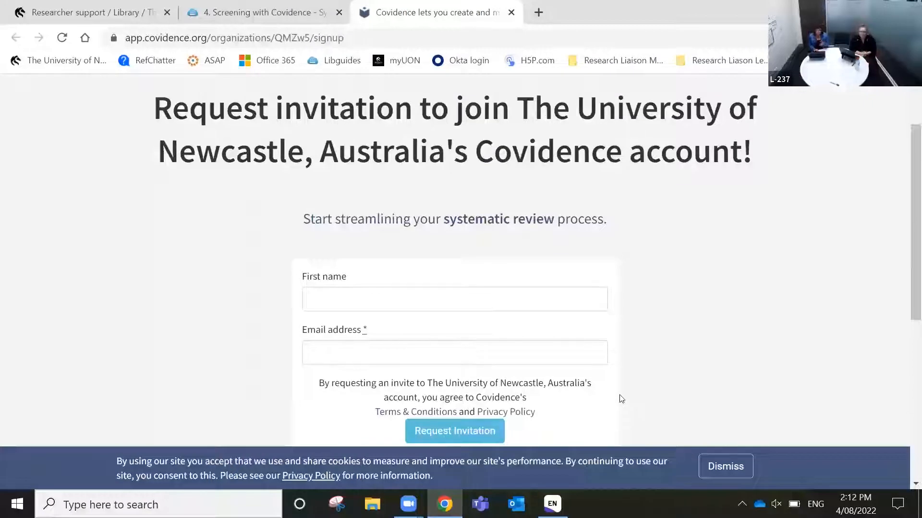
scroll(621, 399, "up", 2)
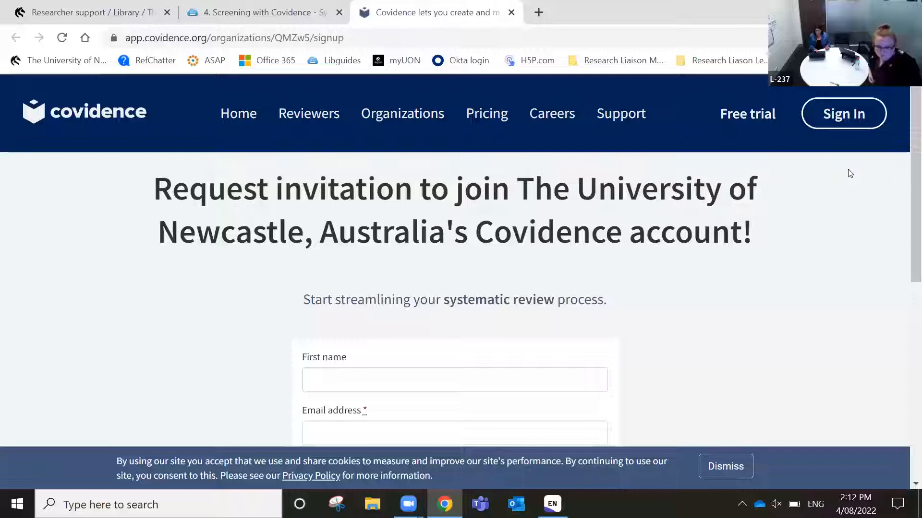
Sign in to Covidence with the saved account e-mail and the account password
left_click(858, 124)
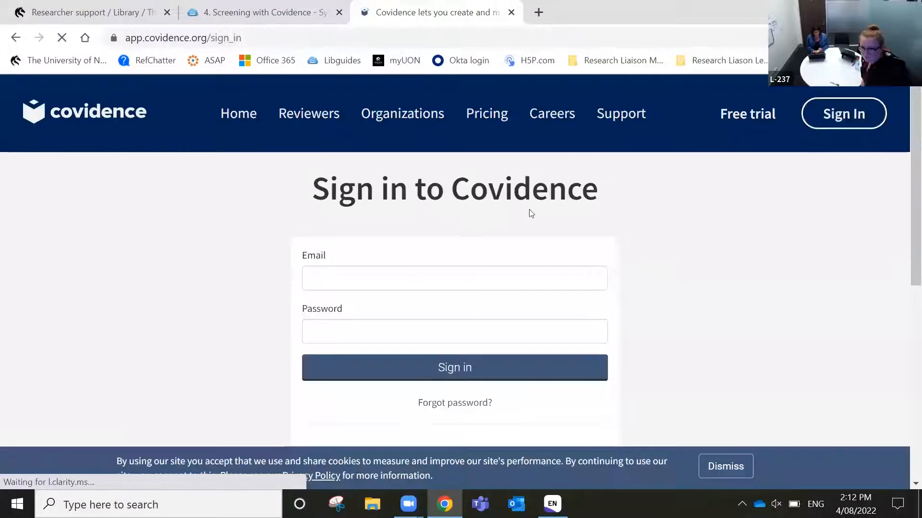
left_click(448, 272)
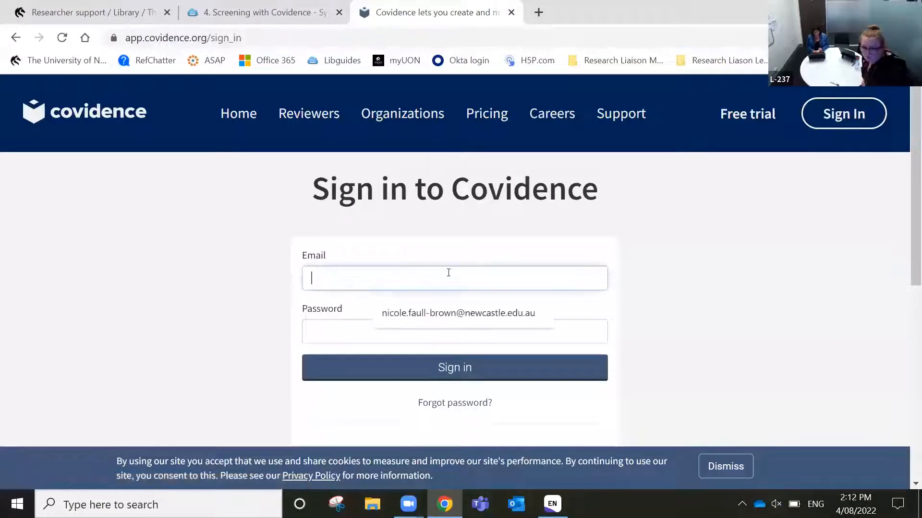
left_click(458, 313)
left_click(450, 326)
type("•••••••••")
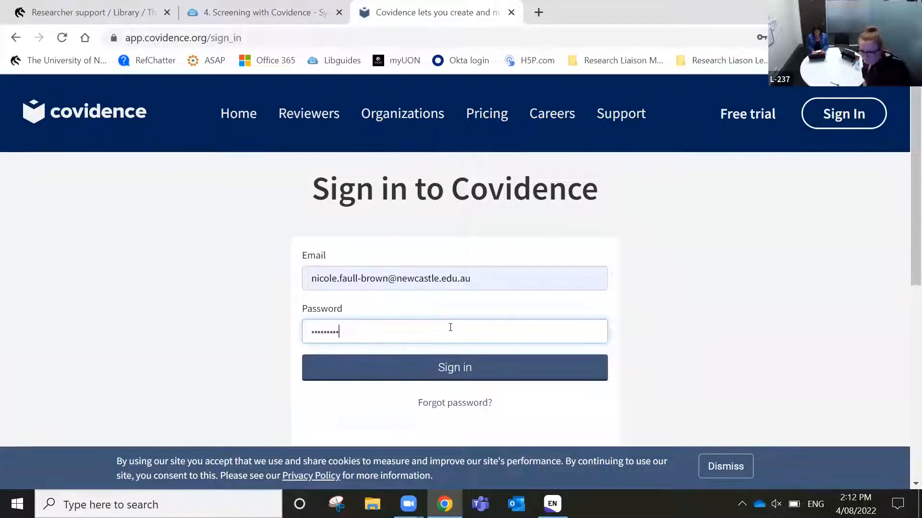
key("Return")
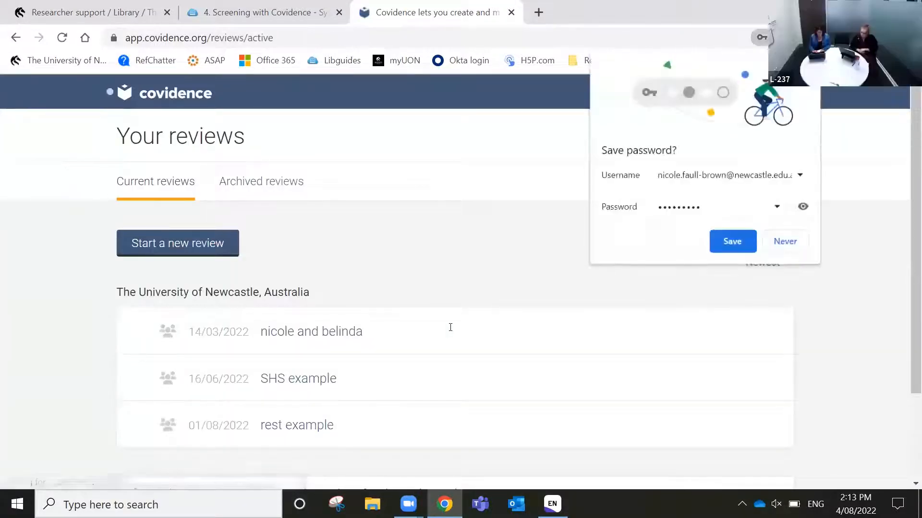
left_click(791, 245)
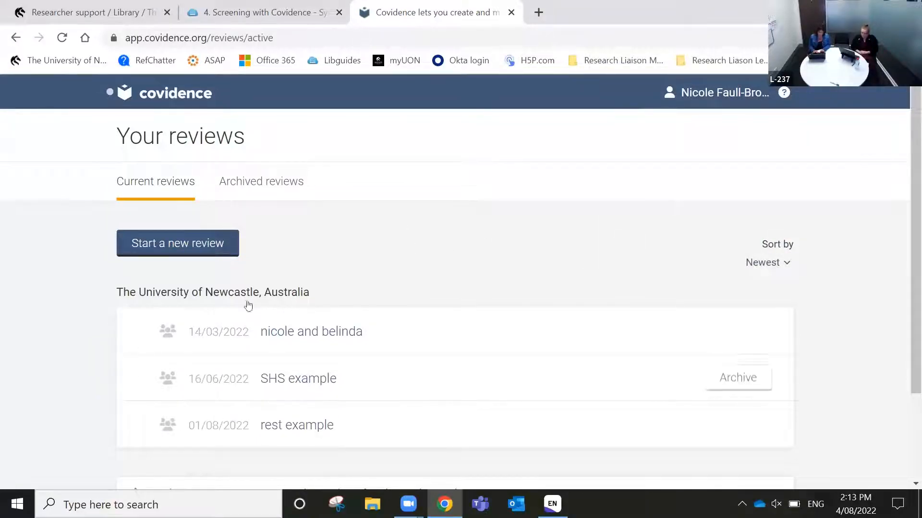
scroll(367, 249, "down", 1)
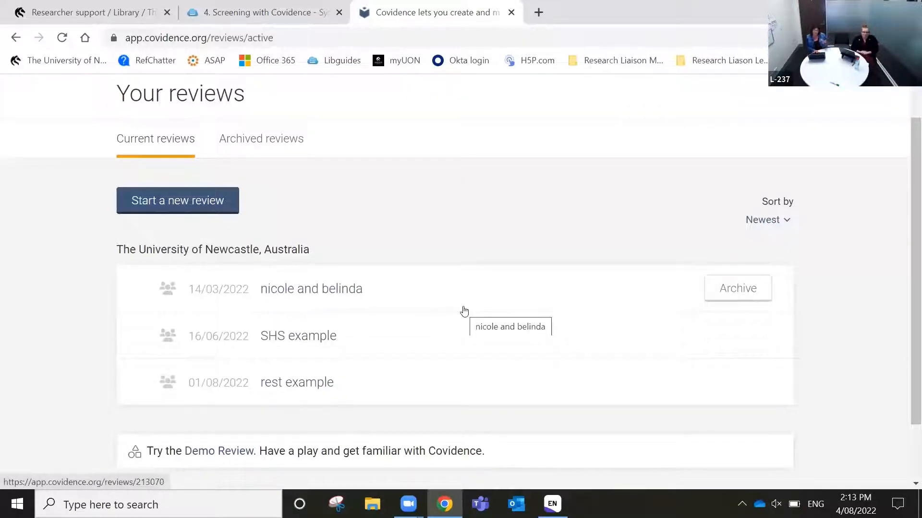
left_click(297, 338)
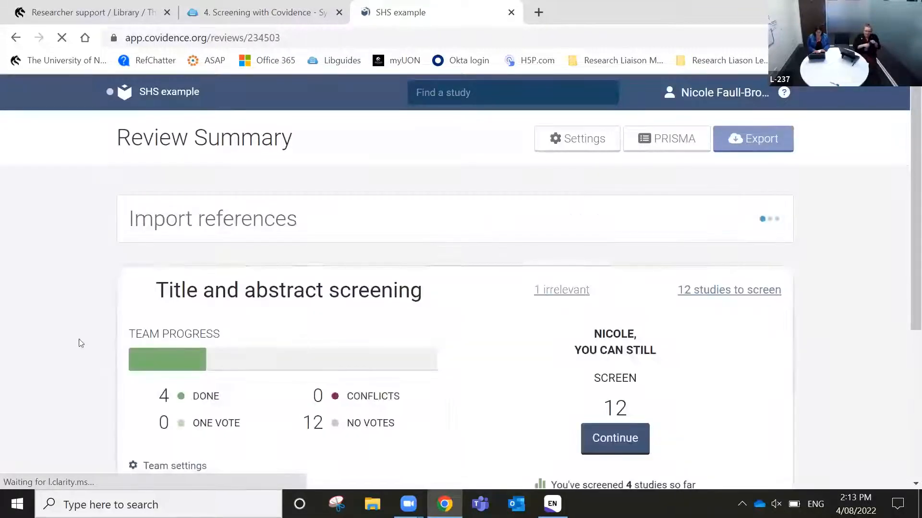
scroll(94, 343, "down", 1)
scroll(94, 343, "up", 1)
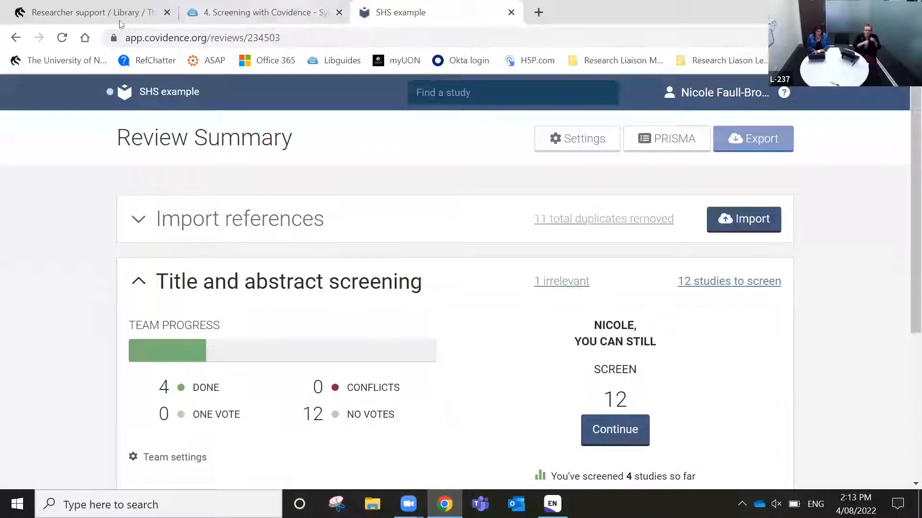
left_click(16, 39)
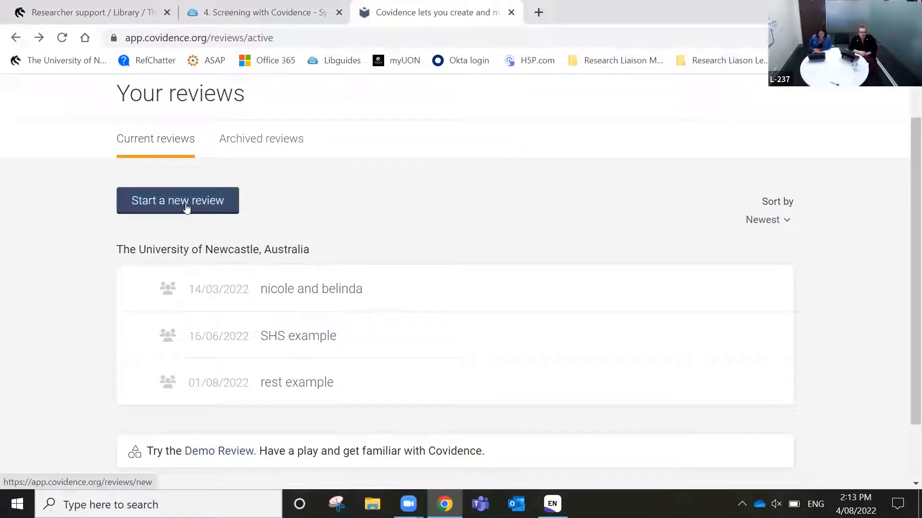
Start a new review named 'Webinar Demo' with review type Systematic review
left_click(187, 207)
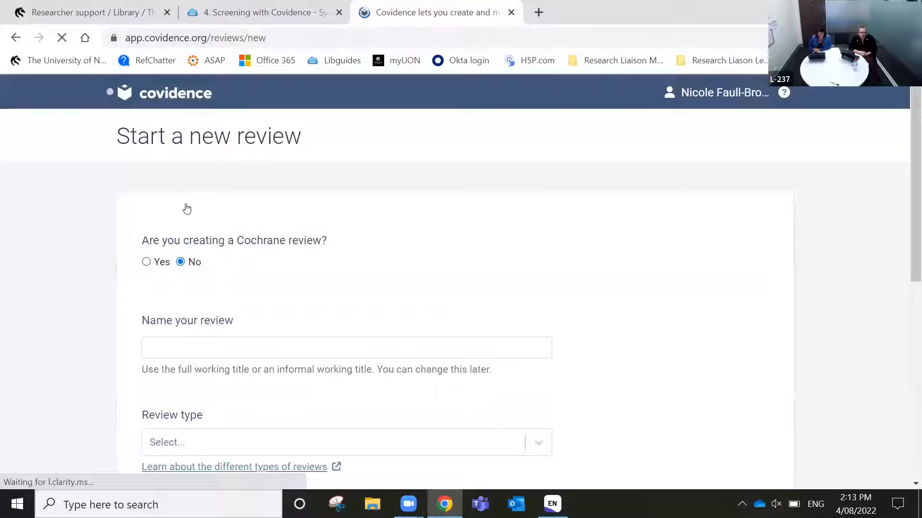
scroll(372, 268, "down", 3)
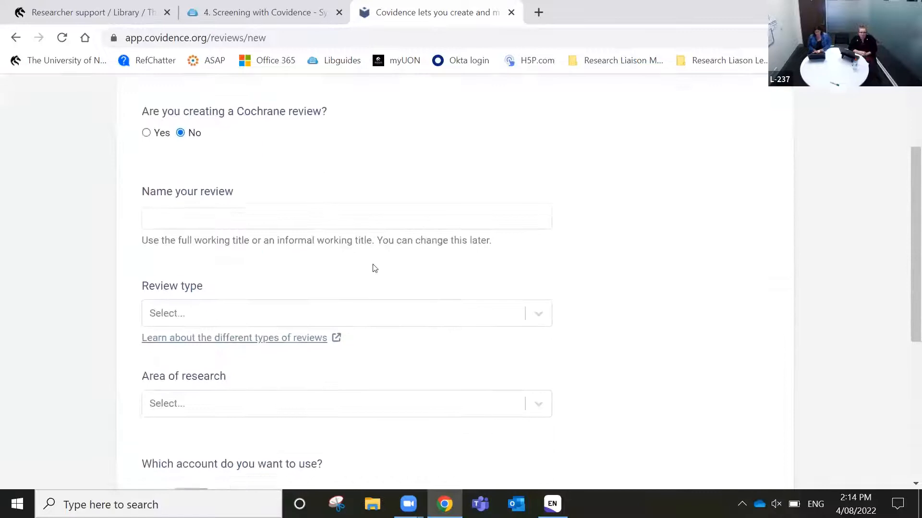
left_click(414, 206)
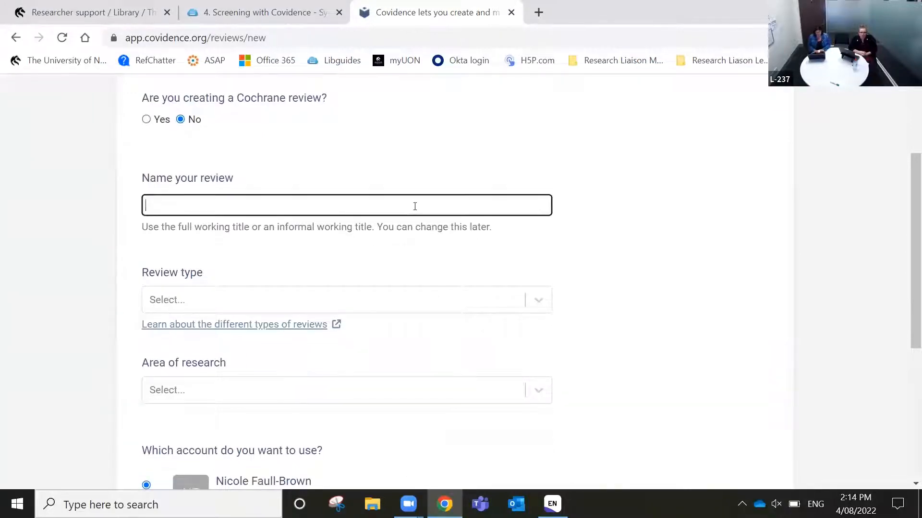
type("Webinar Demo")
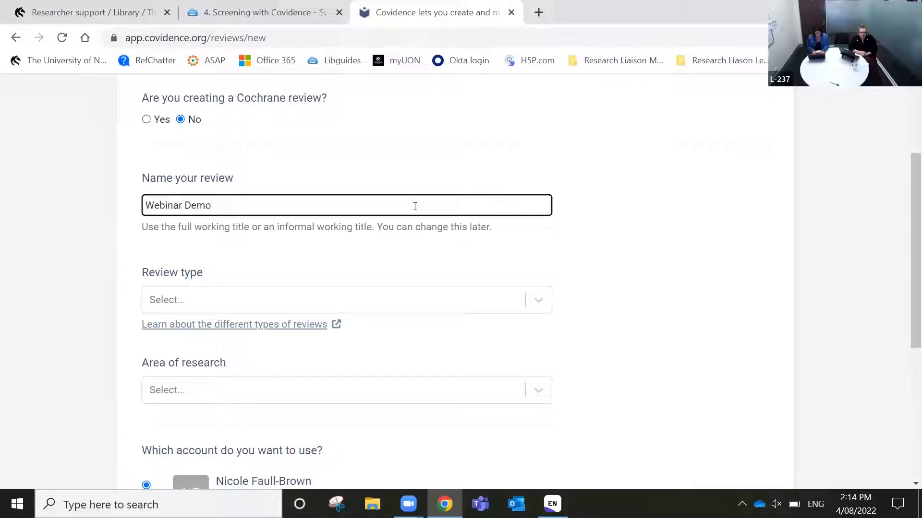
left_click(538, 302)
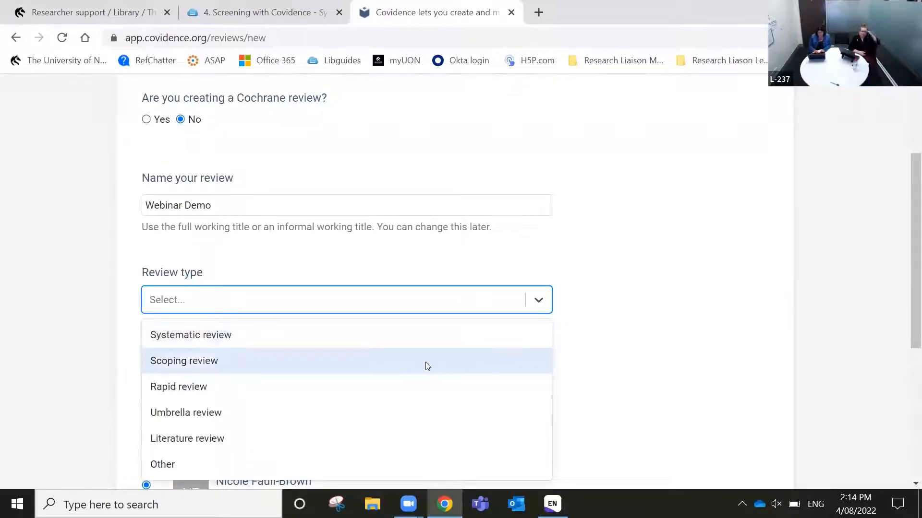
left_click(405, 345)
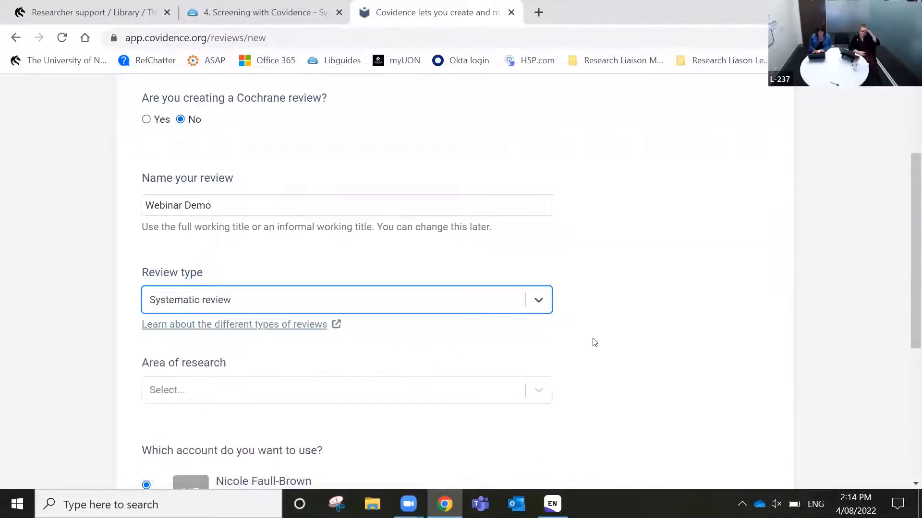
Set research area to Agricultural, veterinary and food sciences, use the university account, and create it
scroll(594, 342, "down", 3)
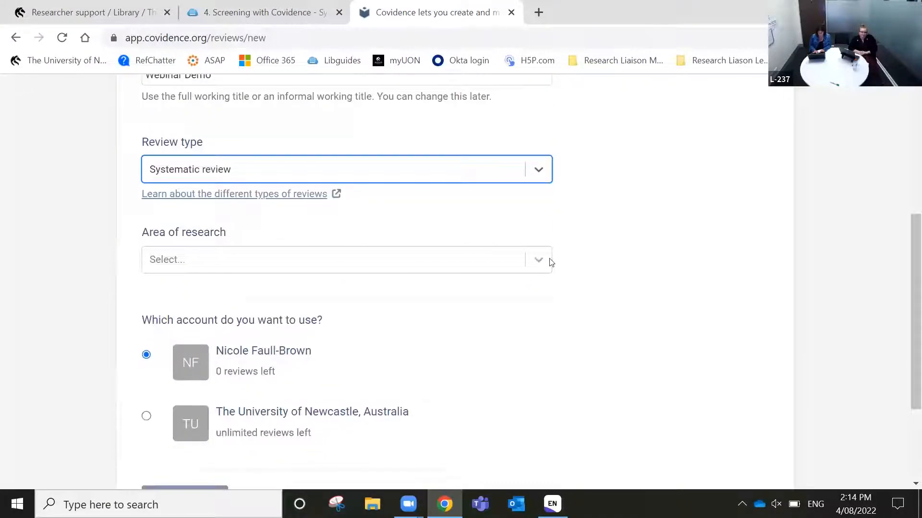
left_click(549, 261)
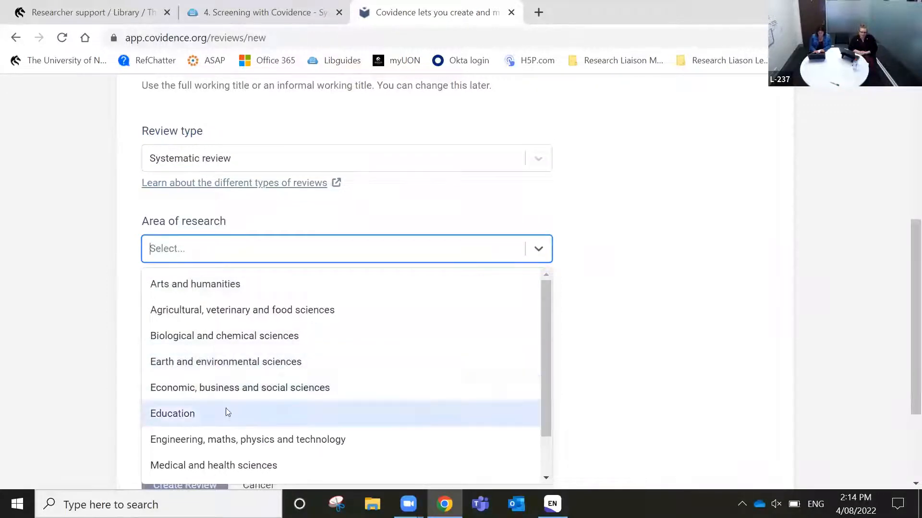
left_click(307, 311)
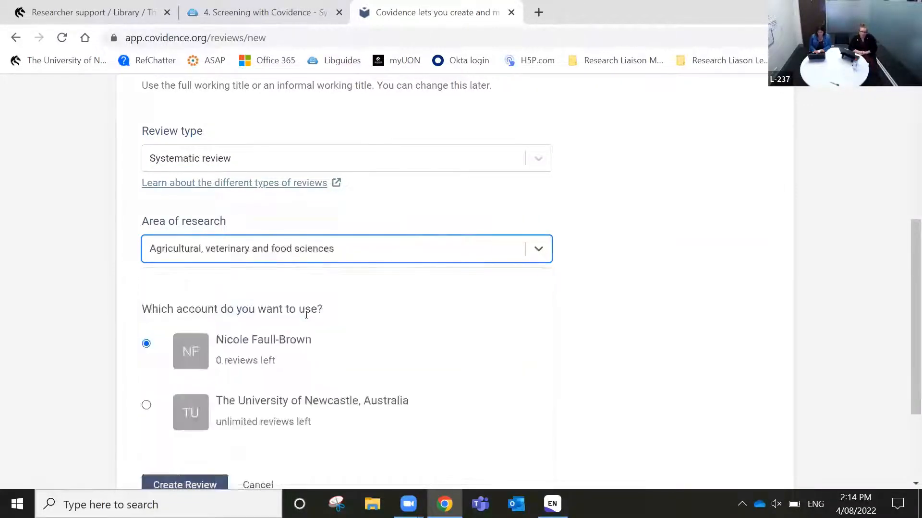
scroll(487, 350, "down", 1)
scroll(488, 349, "down", 1)
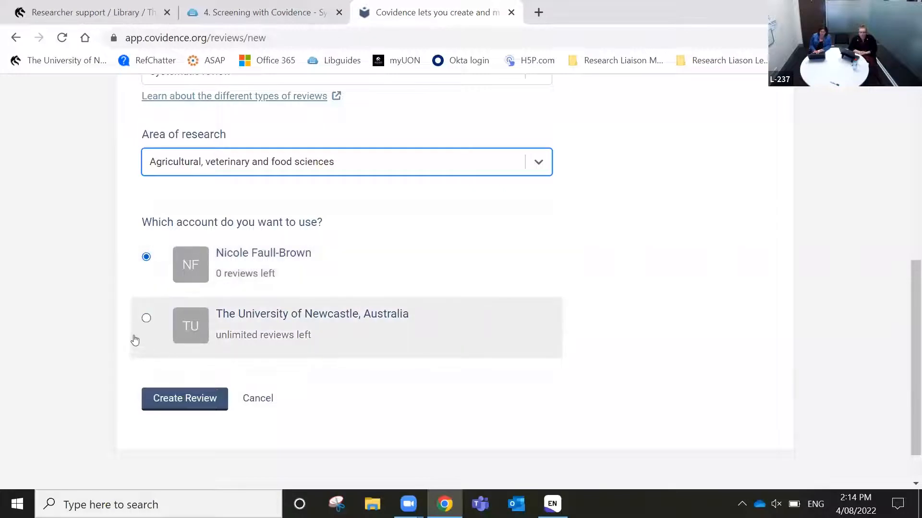
left_click(147, 320)
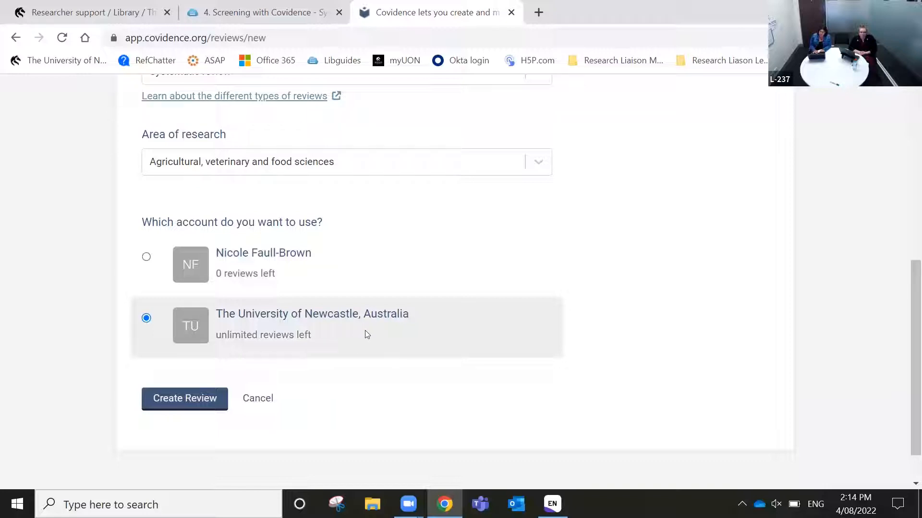
left_click(172, 408)
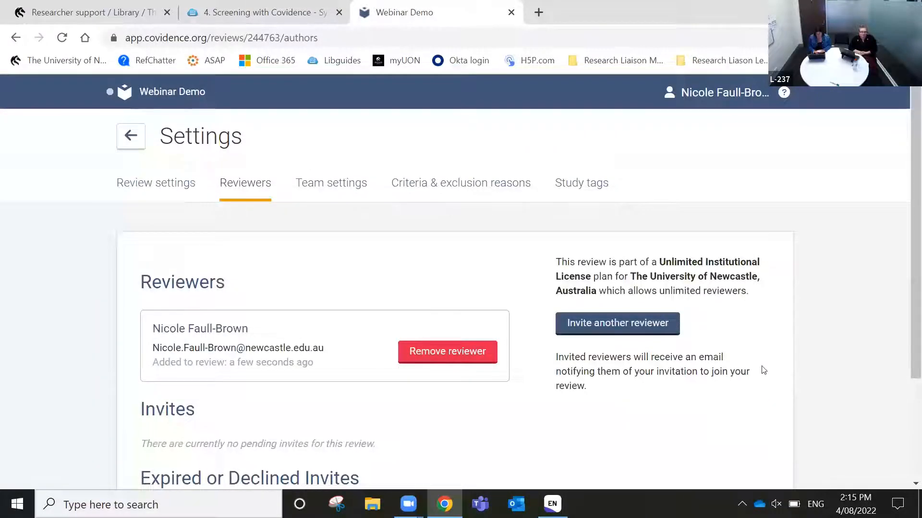
scroll(763, 370, "down", 2)
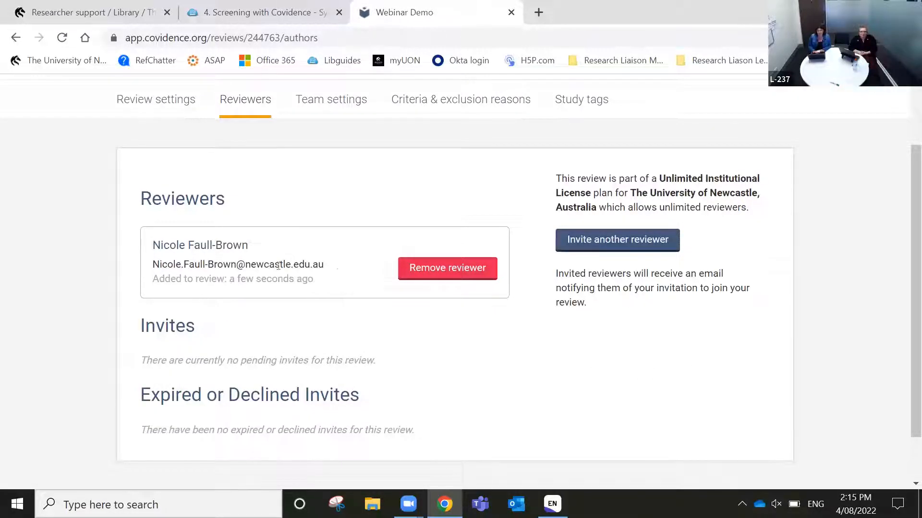
Invite a second reviewer by entering their first name and e-mail address
left_click(621, 246)
left_click(588, 221)
type("Jess")
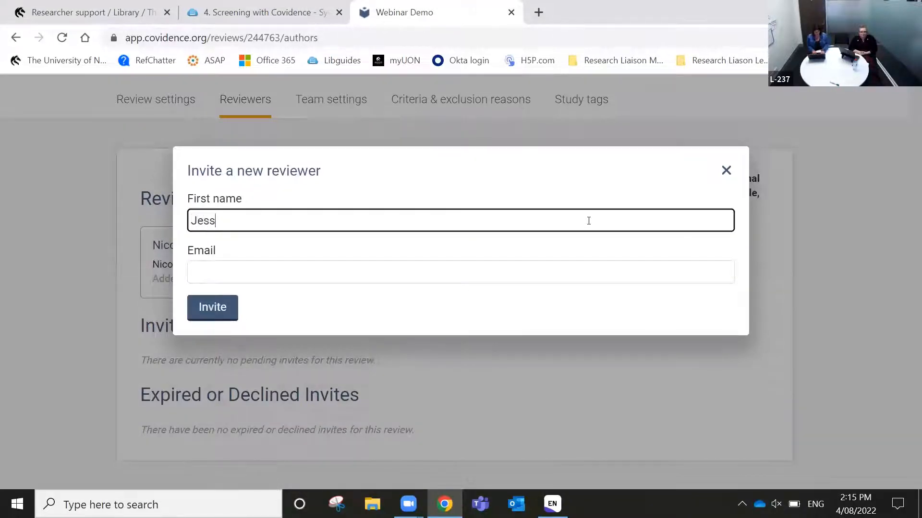
key("Tab")
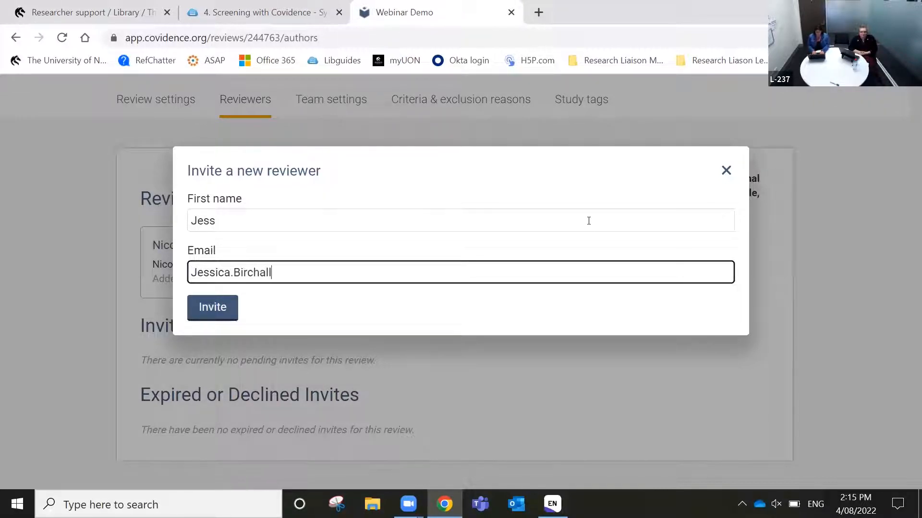
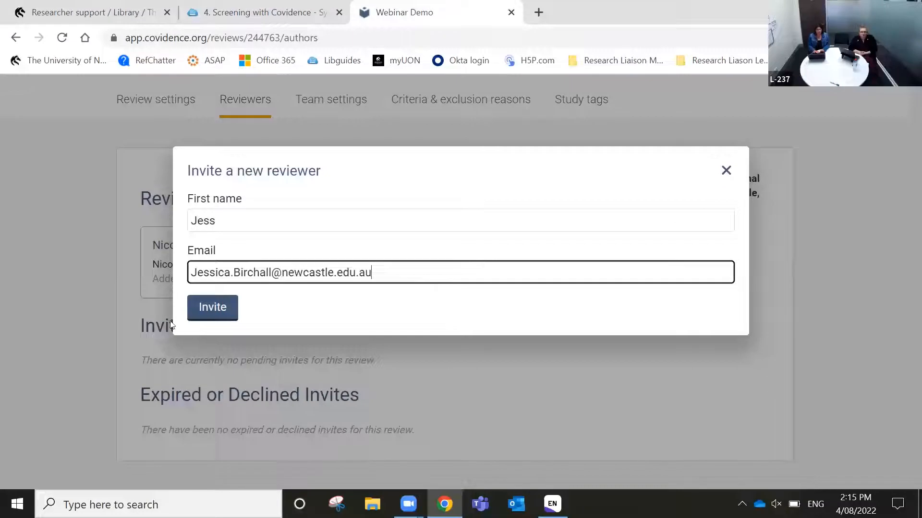
left_click(213, 308)
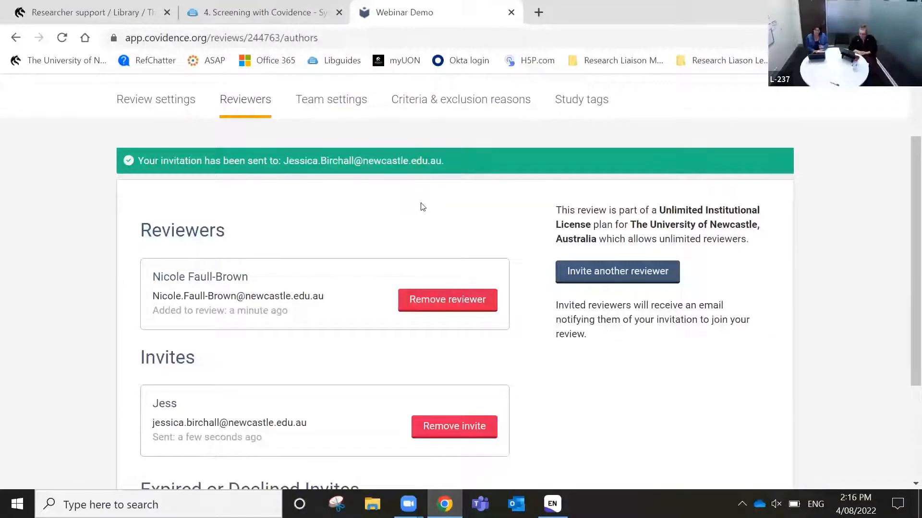
scroll(422, 207, "up", 2)
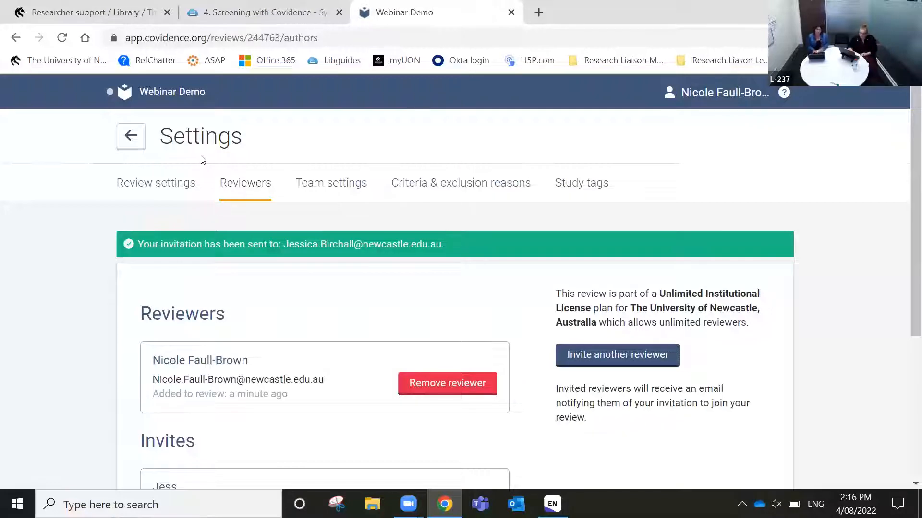
left_click(157, 189)
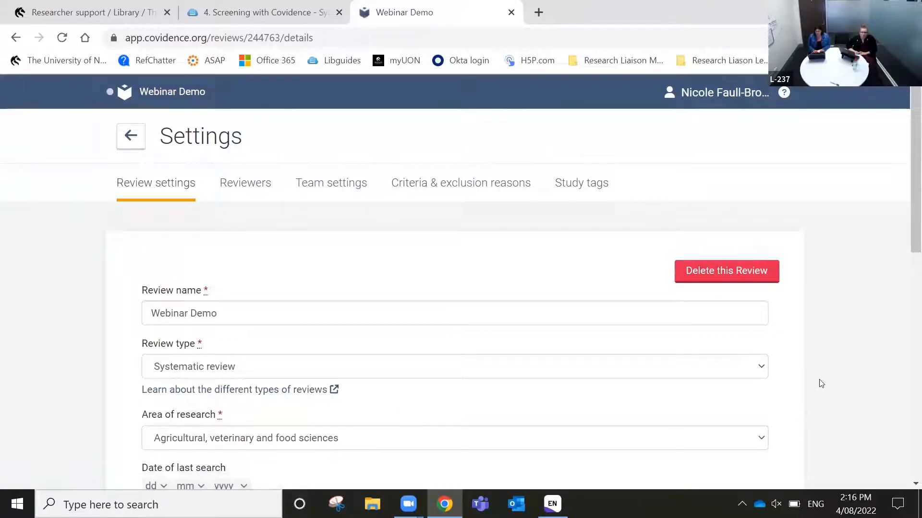
Keep Reviewers required for screening at 2 and save the review settings
scroll(818, 379, "down", 2)
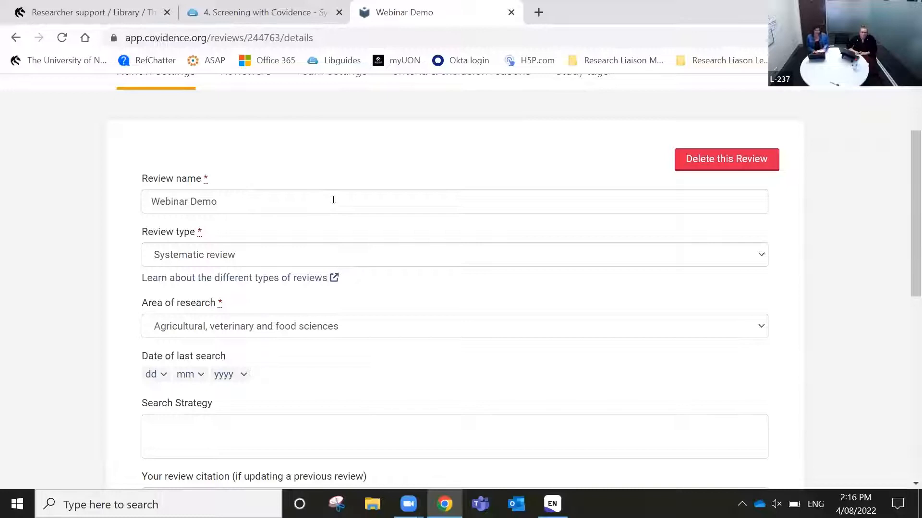
scroll(393, 389, "down", 3)
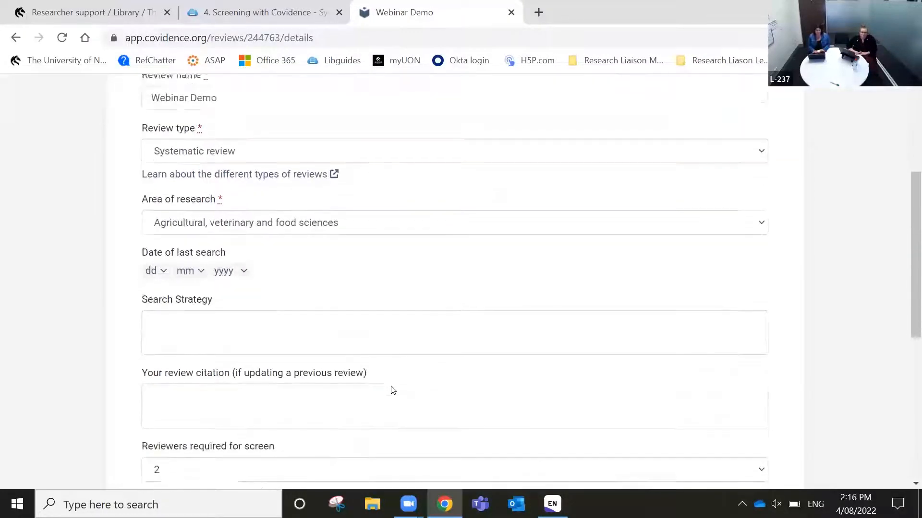
scroll(392, 386, "up", 1)
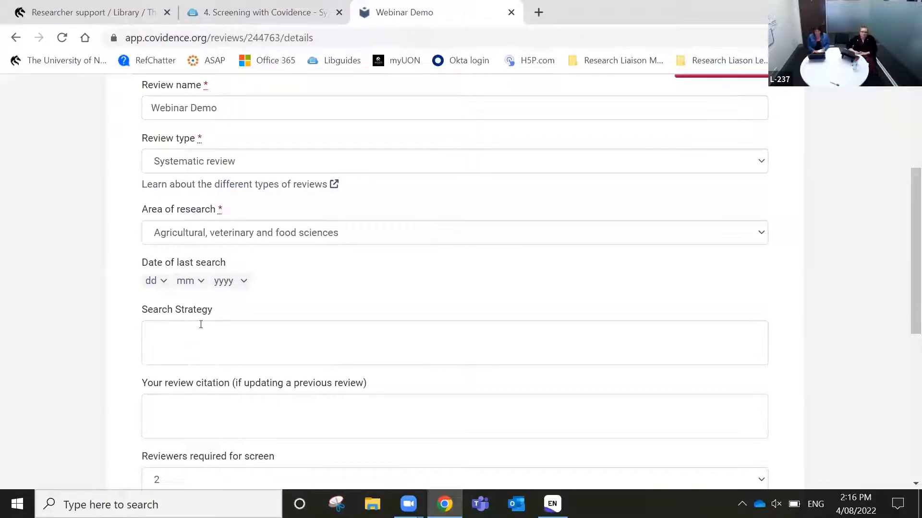
scroll(201, 324, "down", 1)
scroll(201, 325, "down", 5)
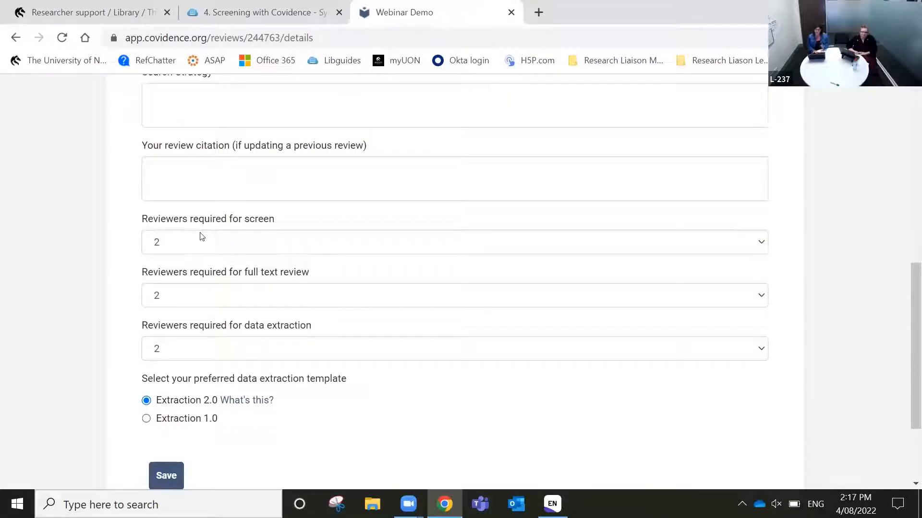
left_click(175, 251)
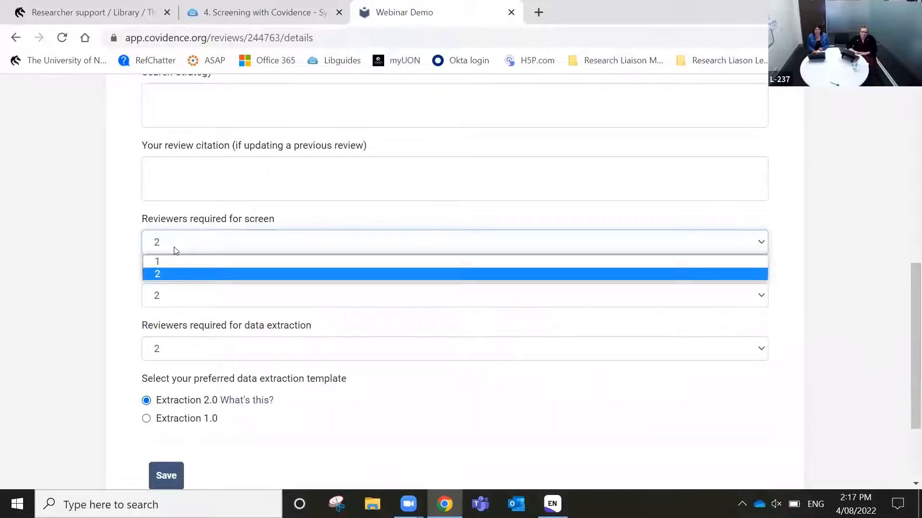
left_click(175, 250)
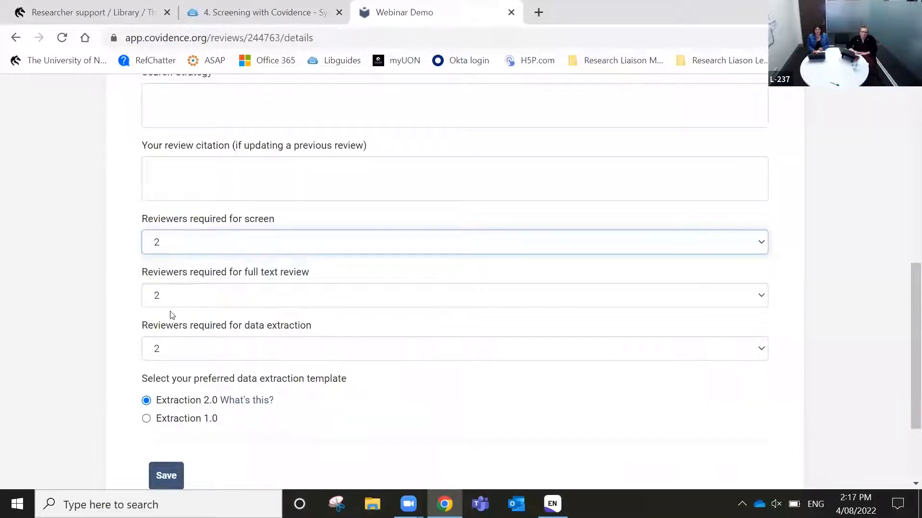
scroll(305, 398, "down", 1)
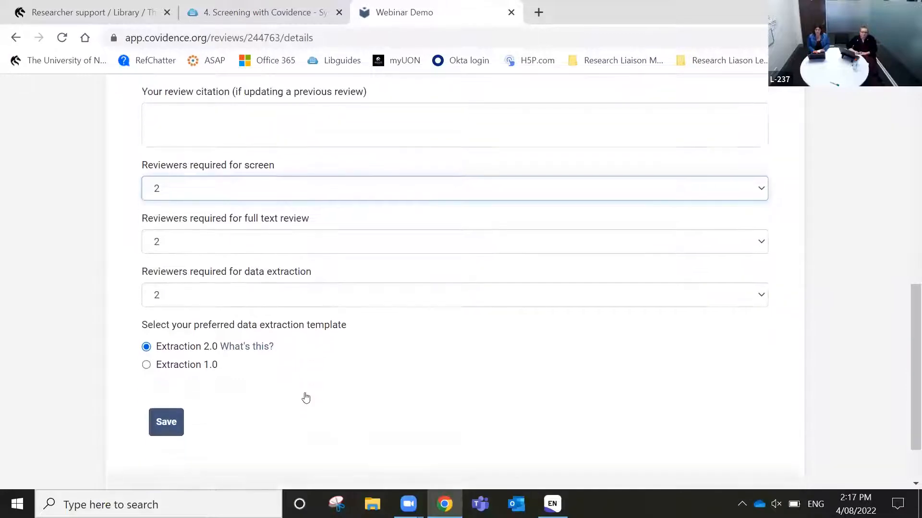
scroll(306, 397, "up", 4)
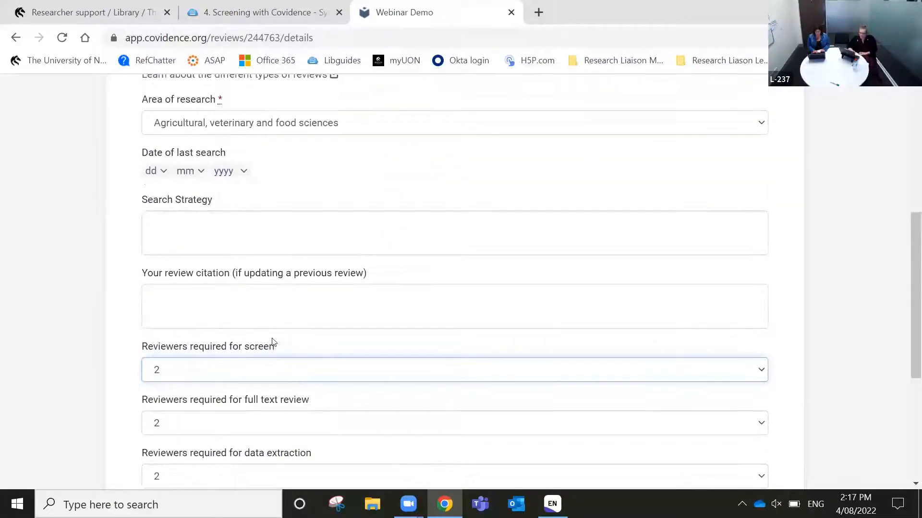
scroll(274, 344, "down", 4)
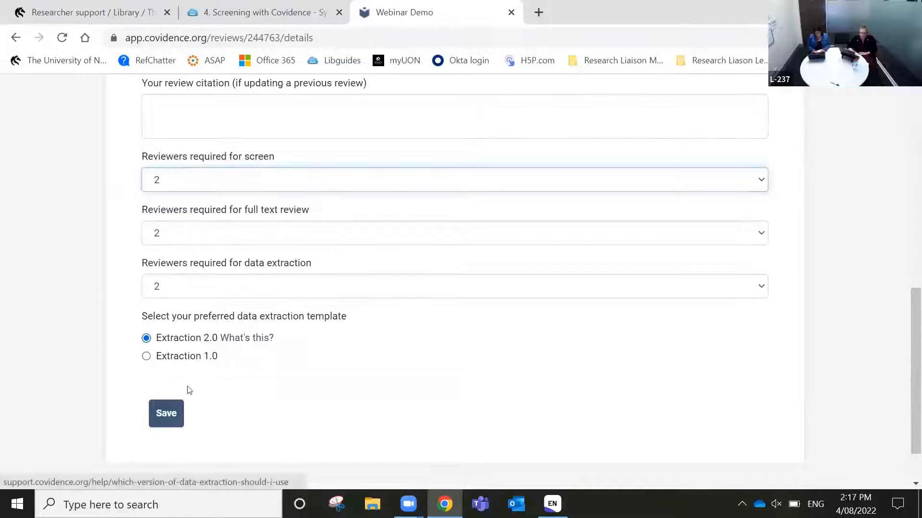
left_click(174, 413)
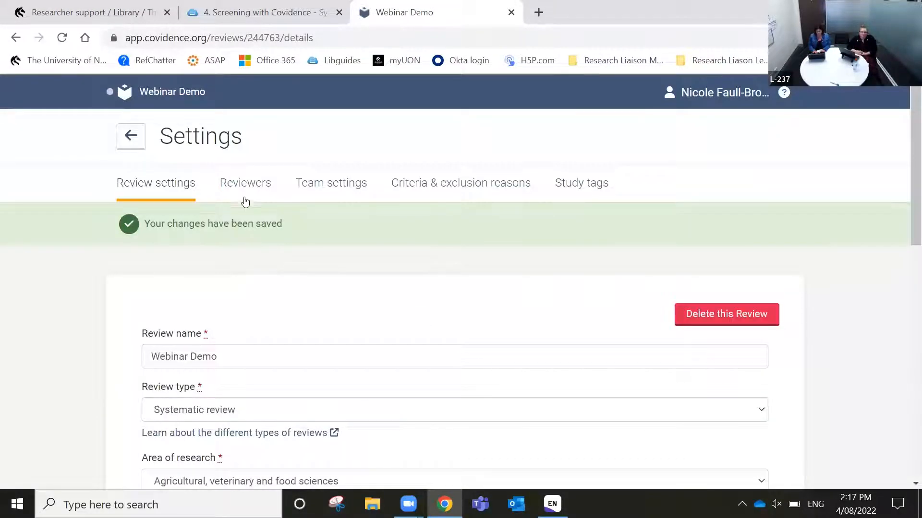
Return to the Reviewers list, then switch to Team settings
left_click(252, 187)
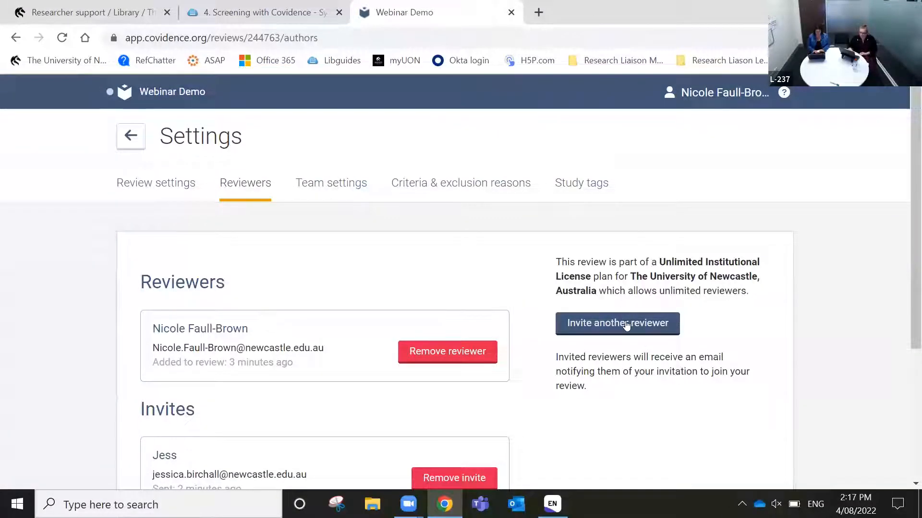
left_click(333, 187)
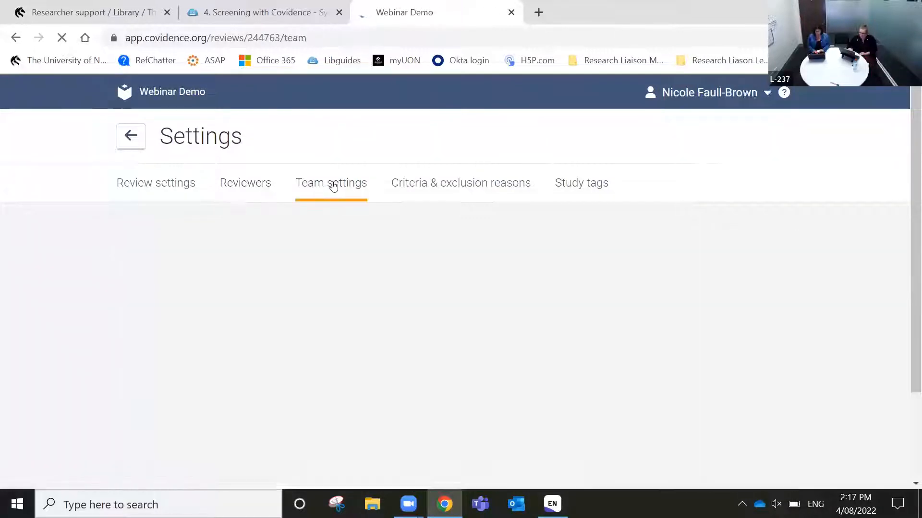
Scroll through the Title and abstract screening and Full text review progress panels
scroll(330, 314, "down", 2)
scroll(329, 314, "down", 2)
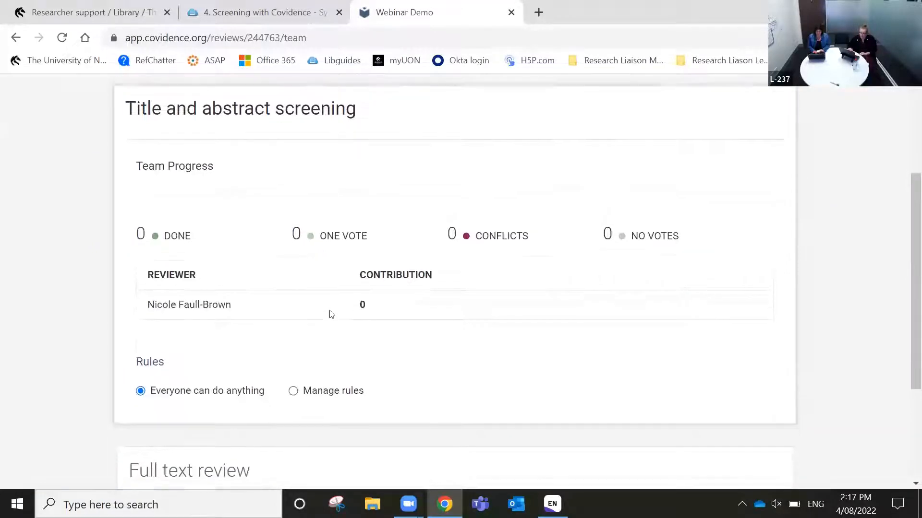
scroll(329, 314, "up", 1)
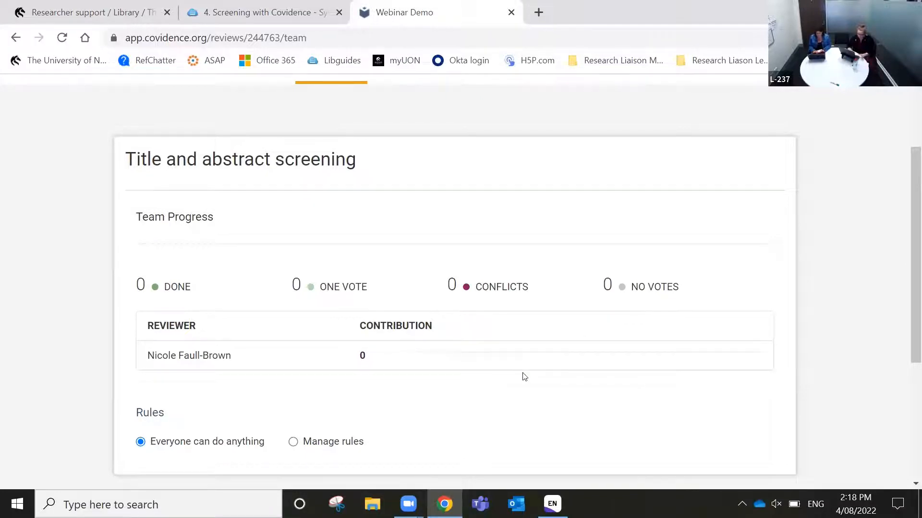
scroll(523, 376, "up", 2)
scroll(523, 376, "up", 1)
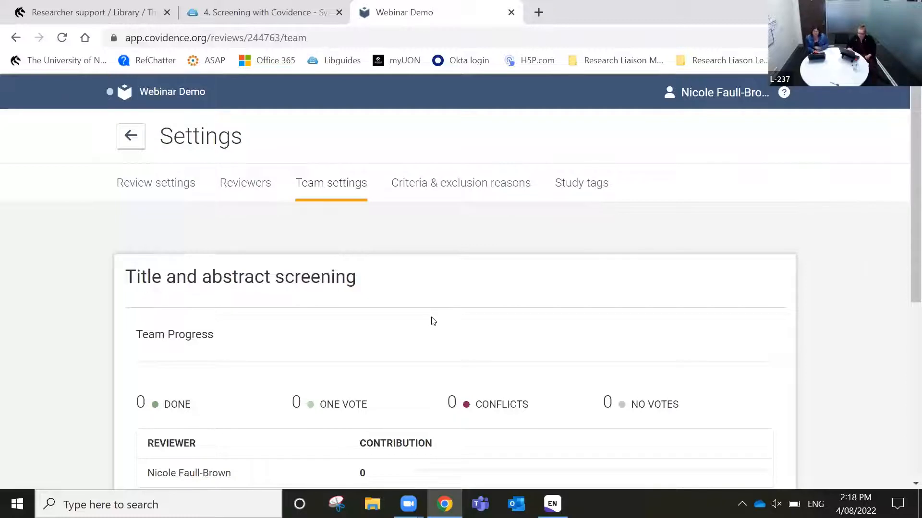
In the criteria settings, enter inclusion criteria 'Back Pain English'
left_click(460, 183)
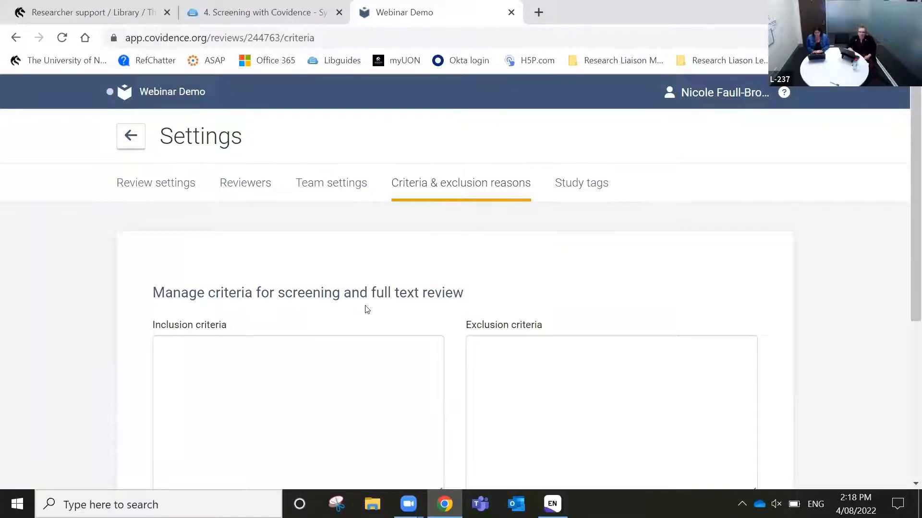
scroll(367, 310, "down", 2)
left_click(321, 287)
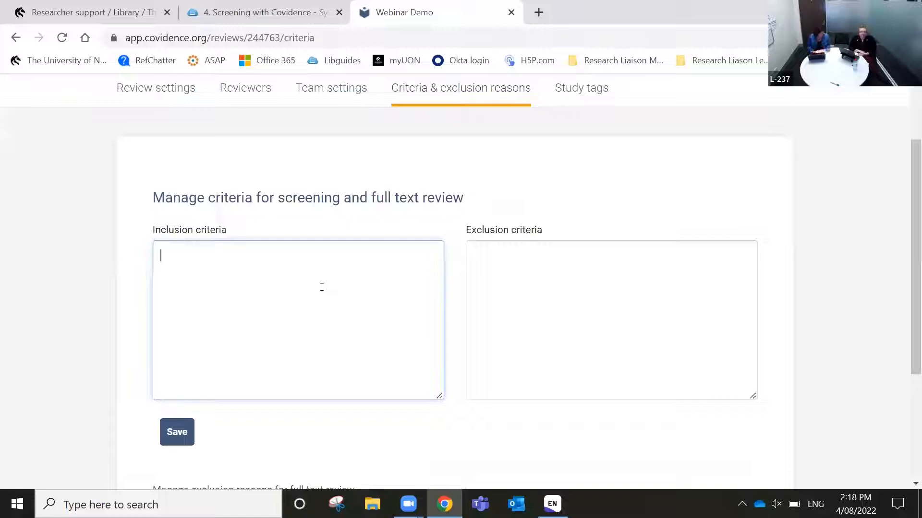
type("b")
key("BackSpace")
type("Back")
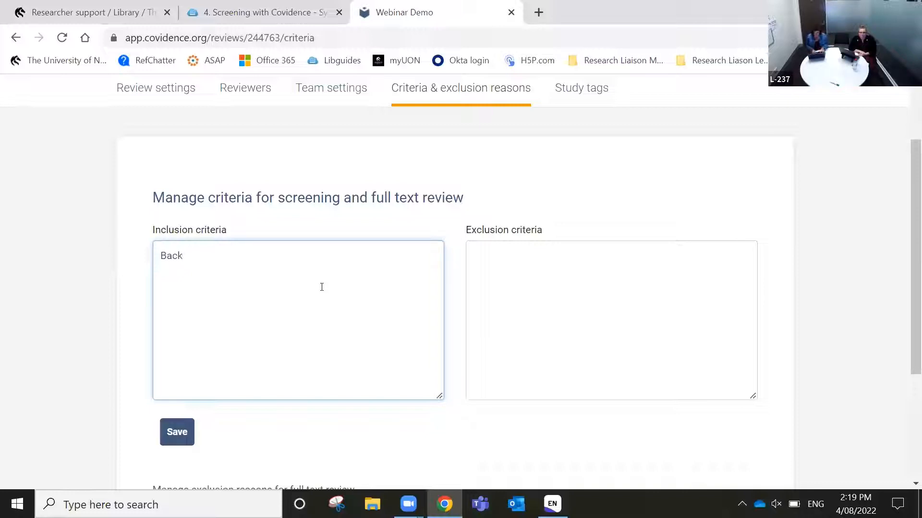
type("Pain ")
type("Englis")
type("h")
Enter exclusion criteria 'Infection Pregnancy COVID' and save the criteria
left_click(570, 259)
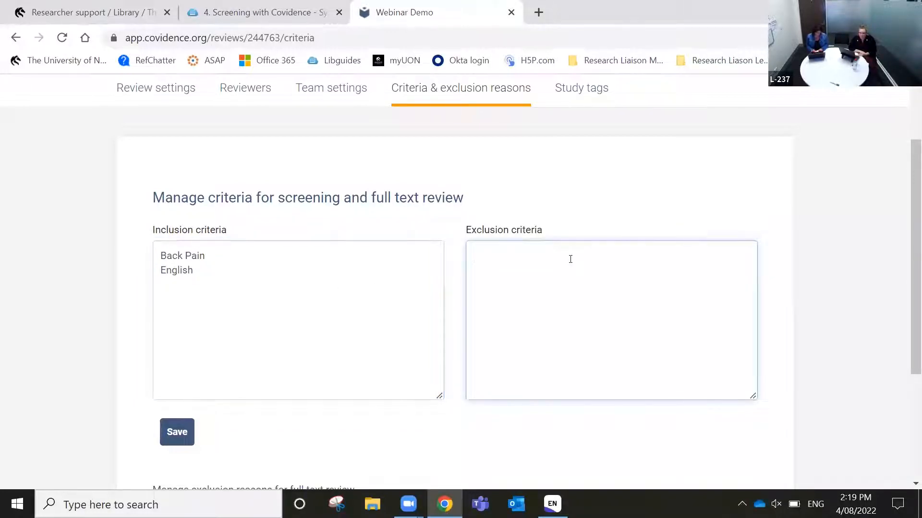
type("Inf")
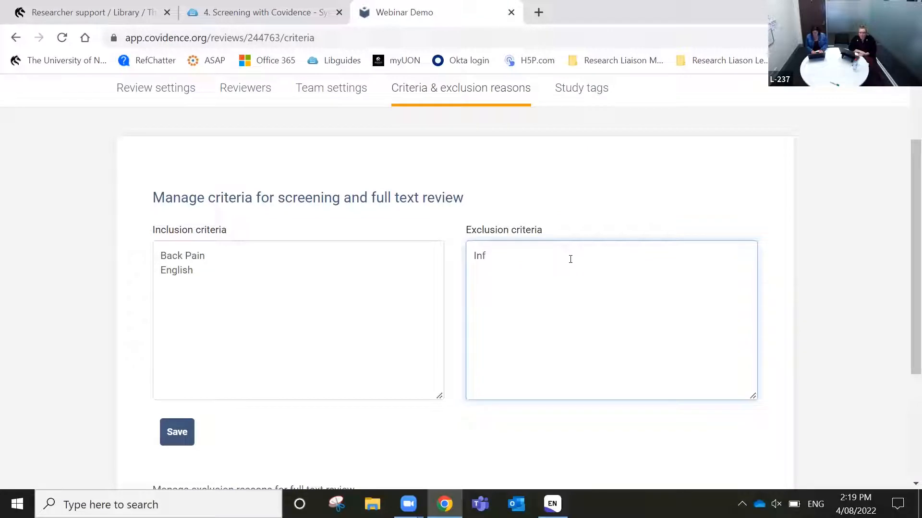
type("ectio")
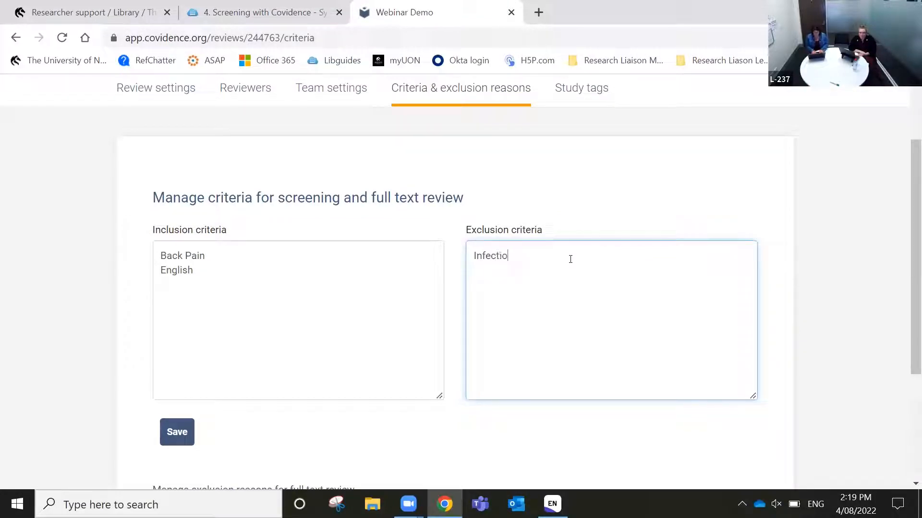
type("n Pregnancy ")
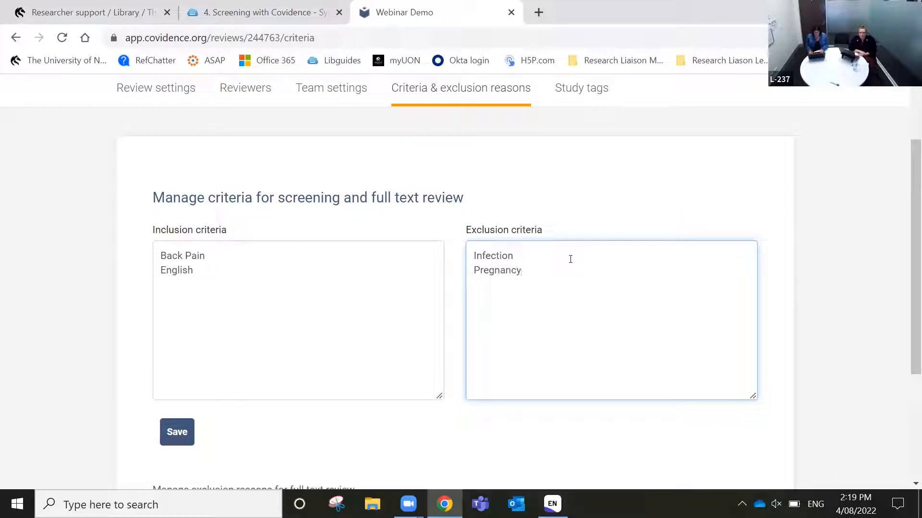
type("COVID")
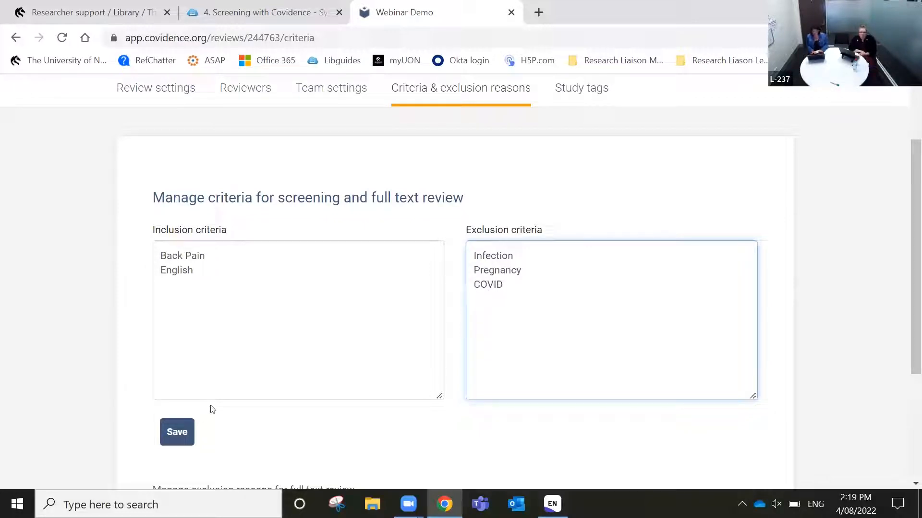
left_click(194, 421)
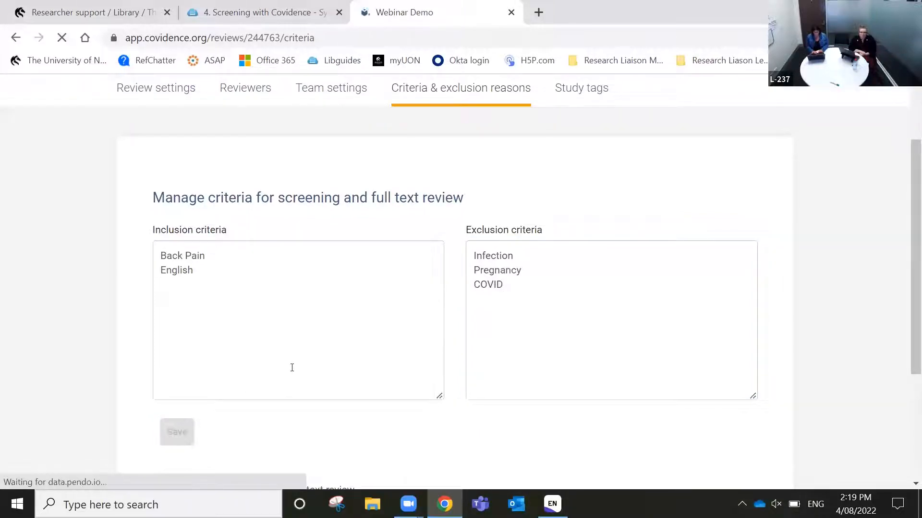
scroll(292, 368, "down", 4)
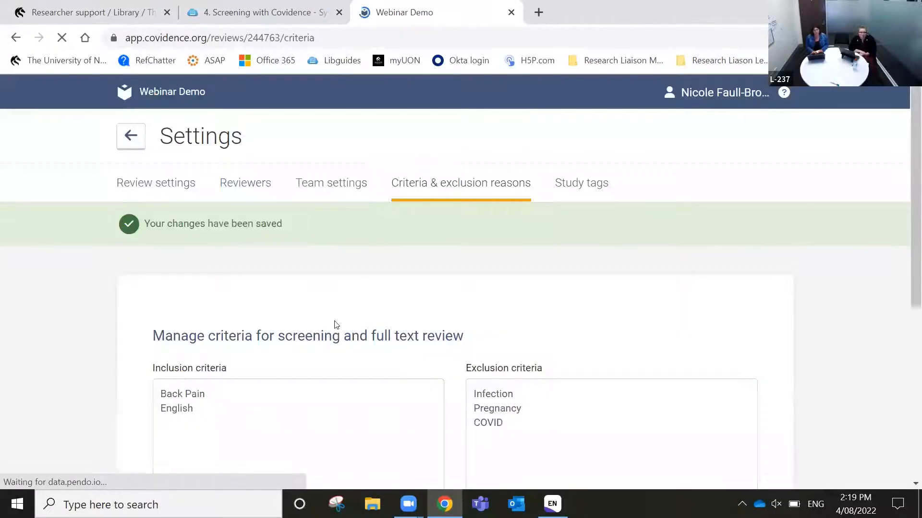
scroll(336, 325, "down", 6)
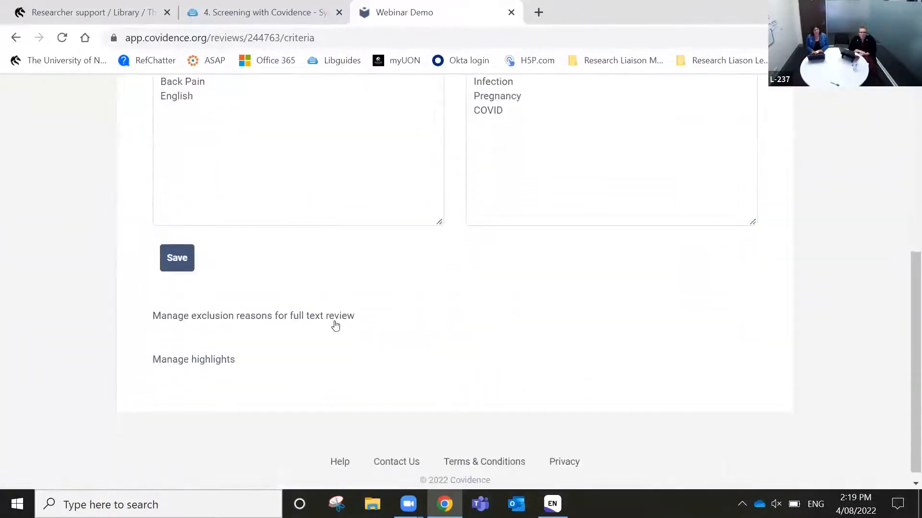
left_click(230, 317)
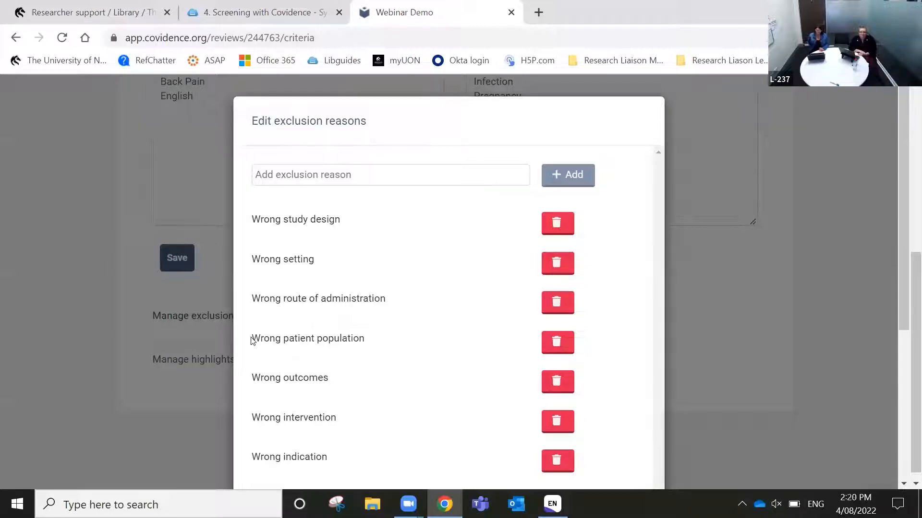
scroll(365, 346, "down", 1)
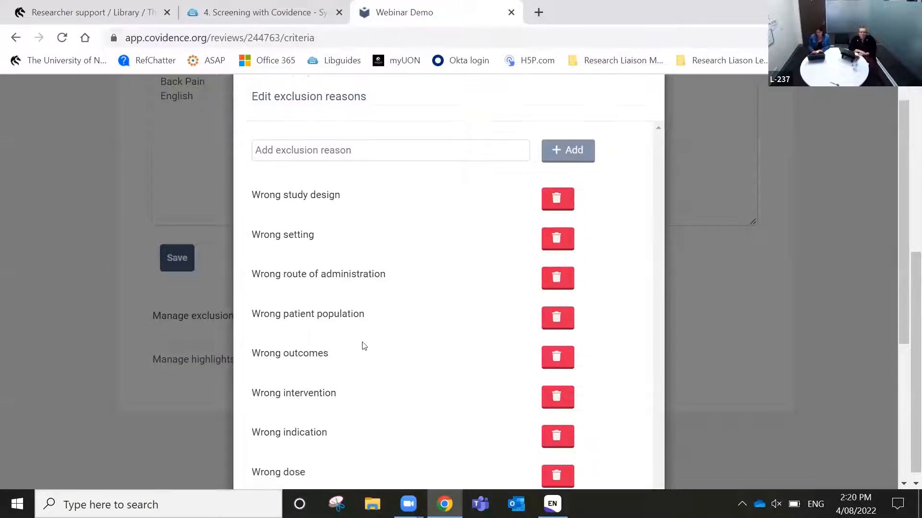
scroll(330, 226, "down", 1)
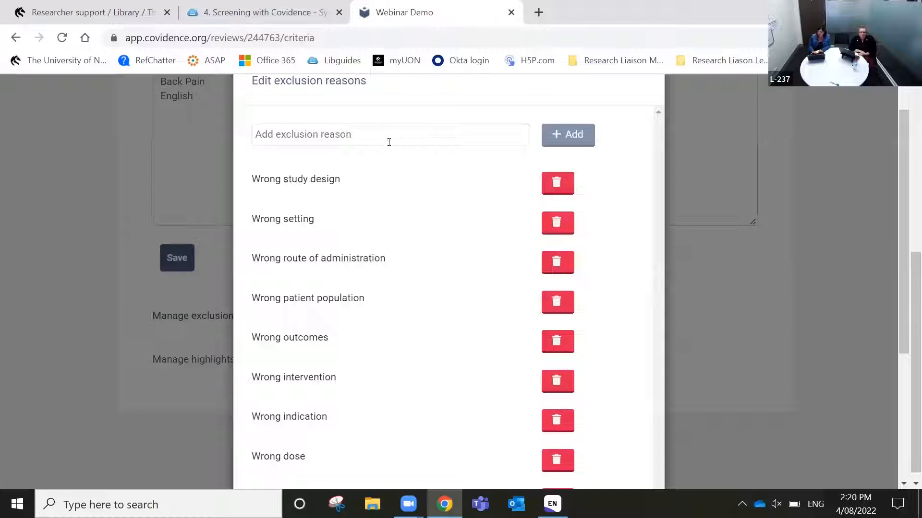
scroll(427, 249, "up", 2)
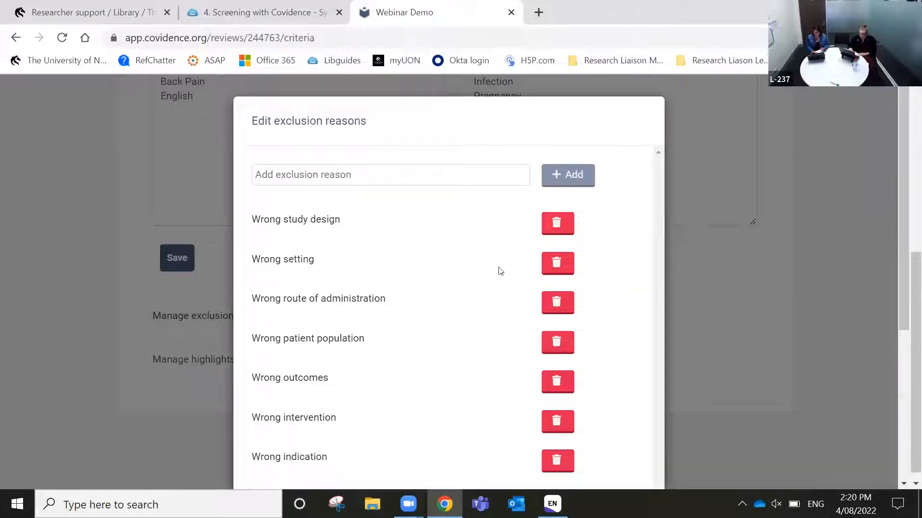
scroll(652, 253, "down", 3)
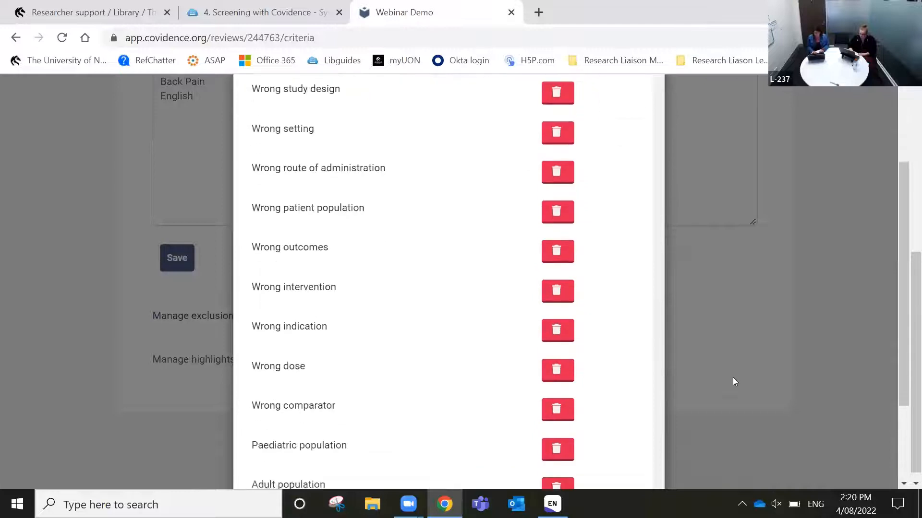
scroll(735, 391, "down", 2)
left_click(644, 432)
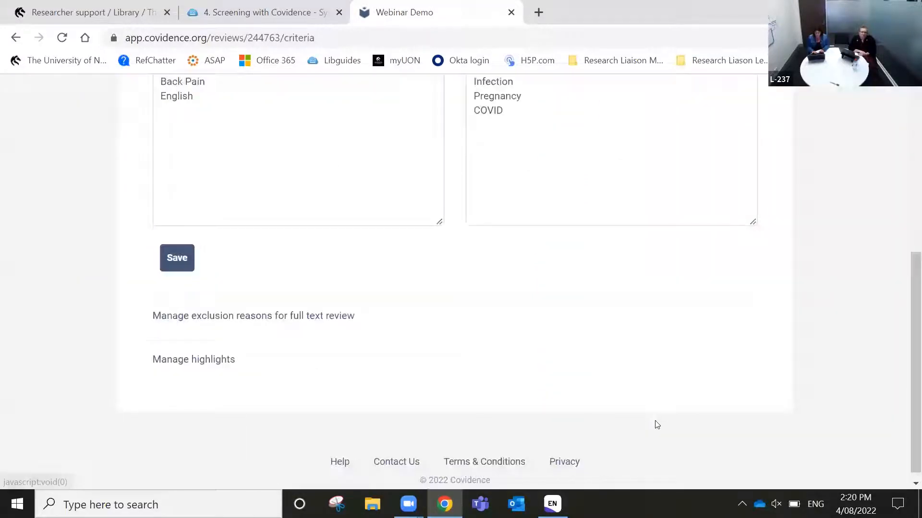
Add back and spine as inclusion highlight words
left_click(179, 363)
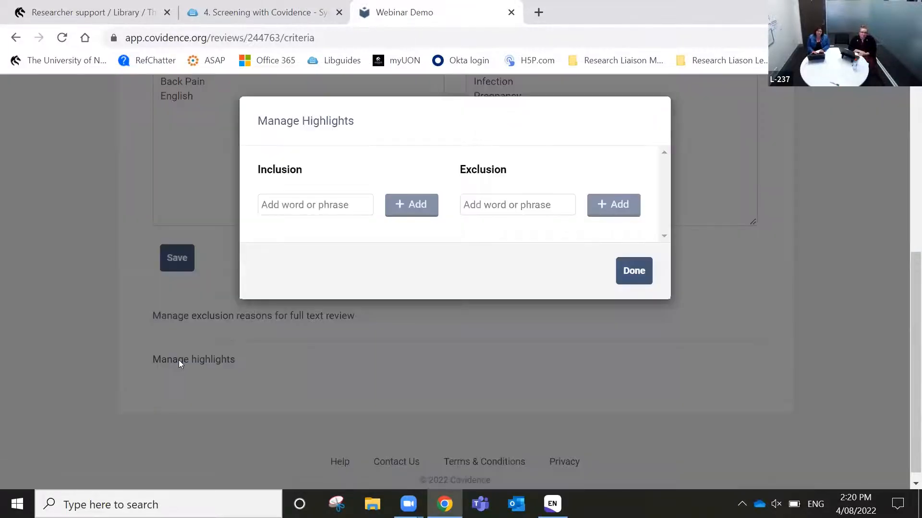
left_click(338, 202)
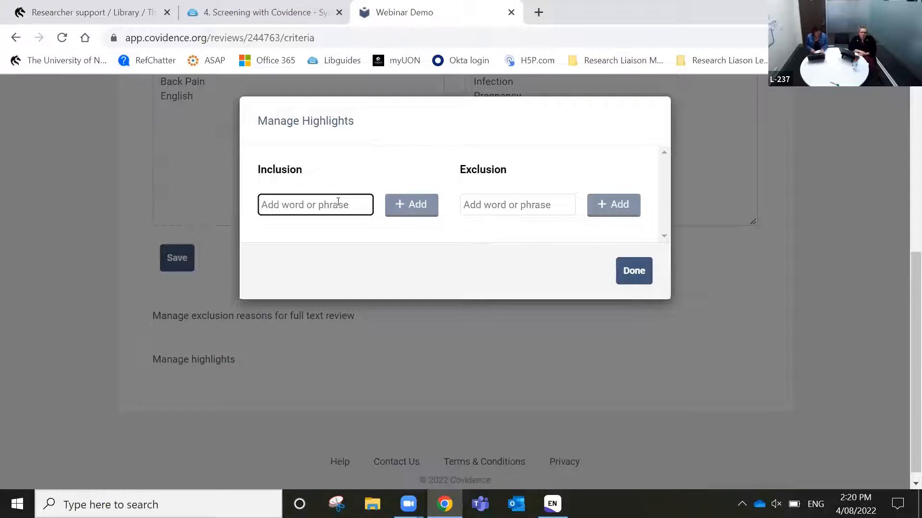
type("back")
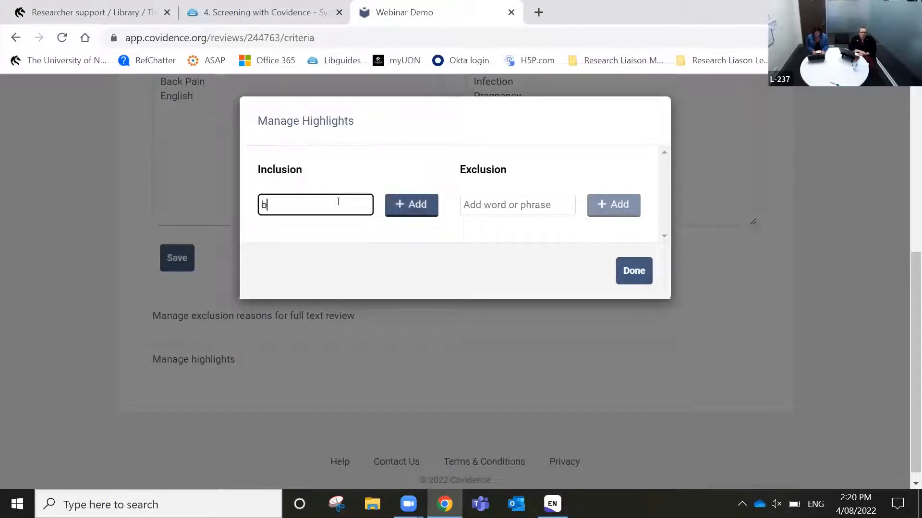
left_click(421, 204)
left_click(308, 207)
type("spine")
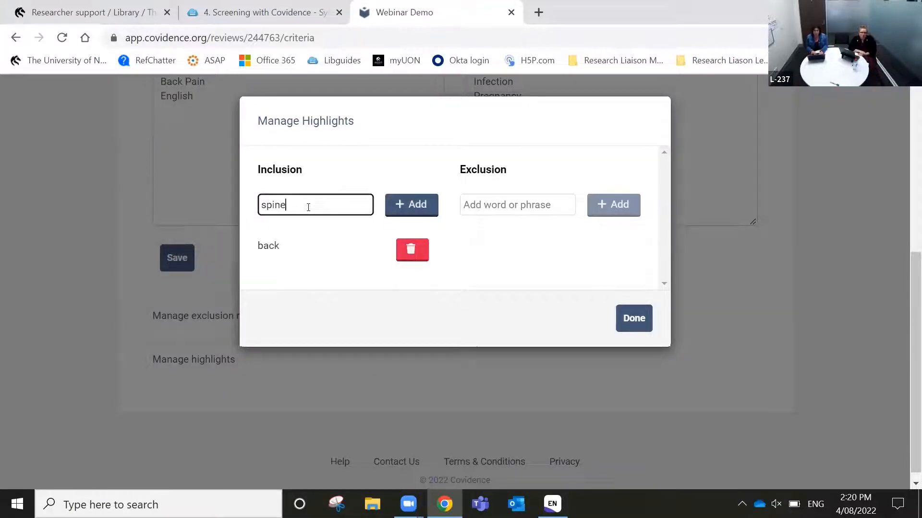
left_click(408, 207)
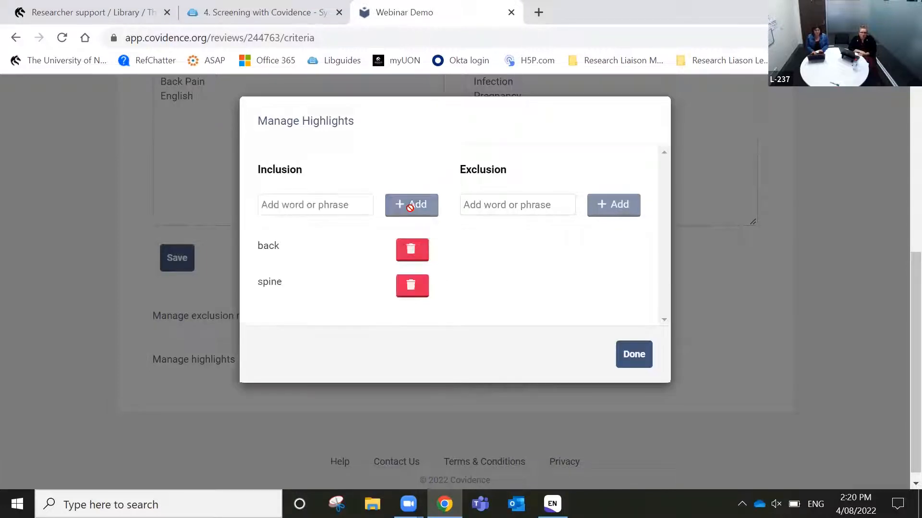
Add pregnancy as an exclusion highlight word, replacing the misspelled entry
left_click(515, 200)
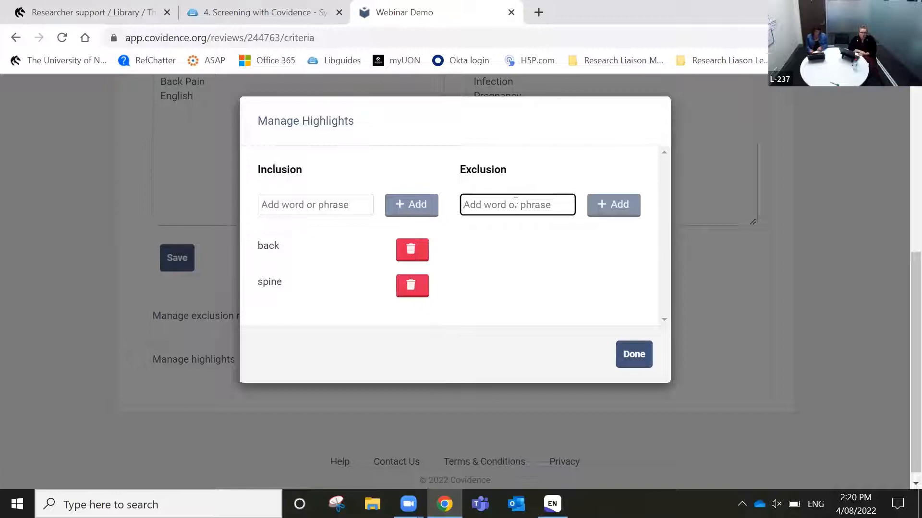
type("pre")
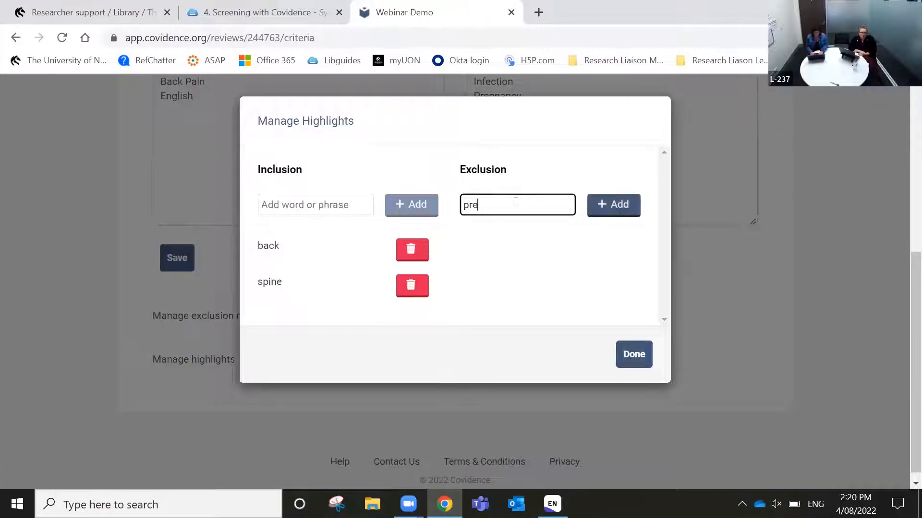
type("gnancy")
left_click(611, 204)
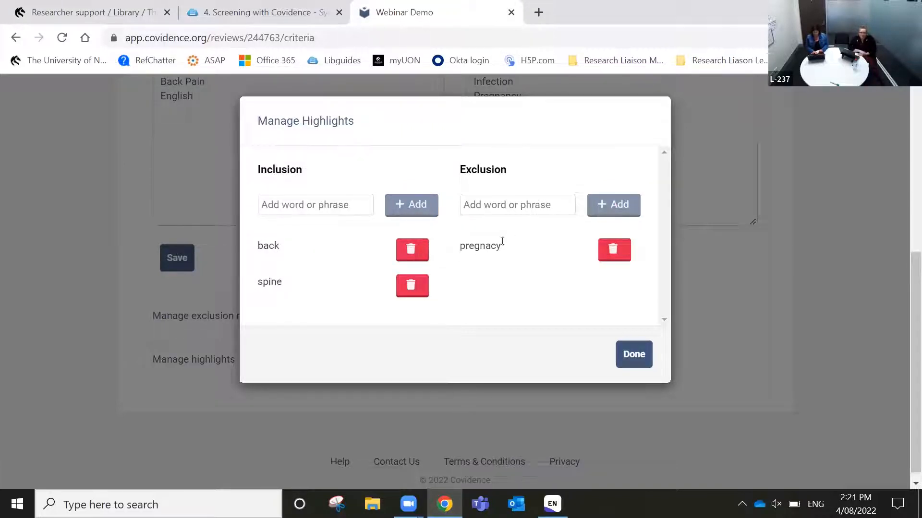
left_click(609, 249)
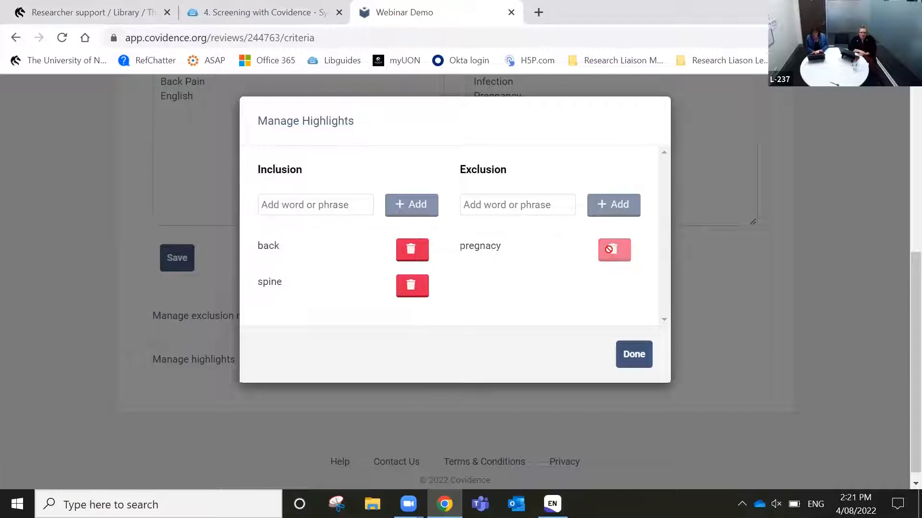
left_click(547, 206)
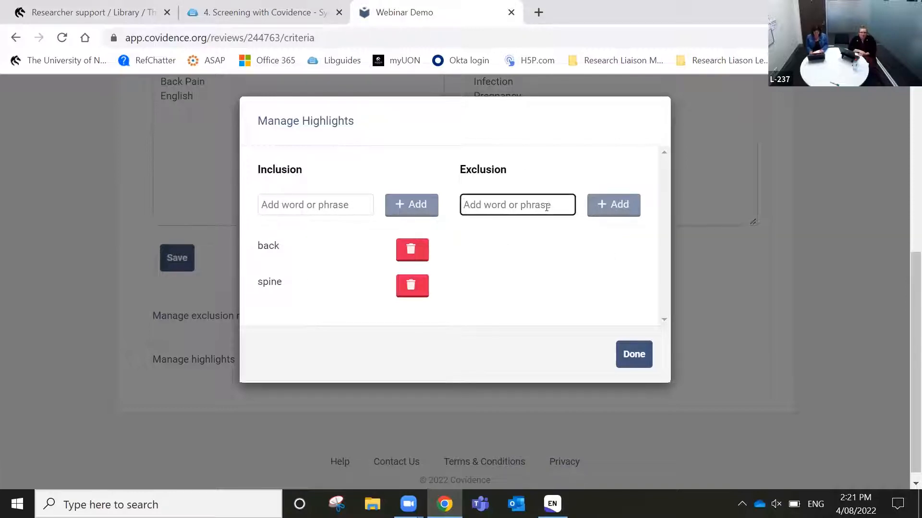
type("pregnancy")
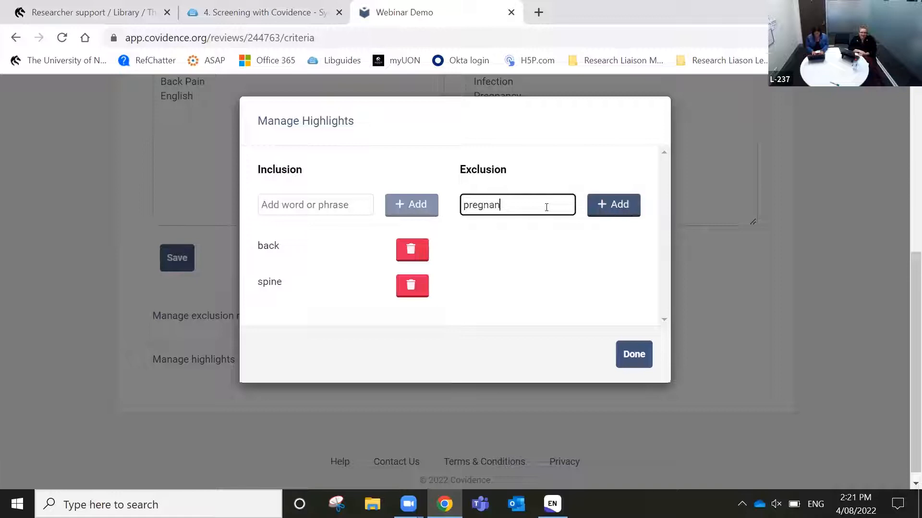
left_click(622, 205)
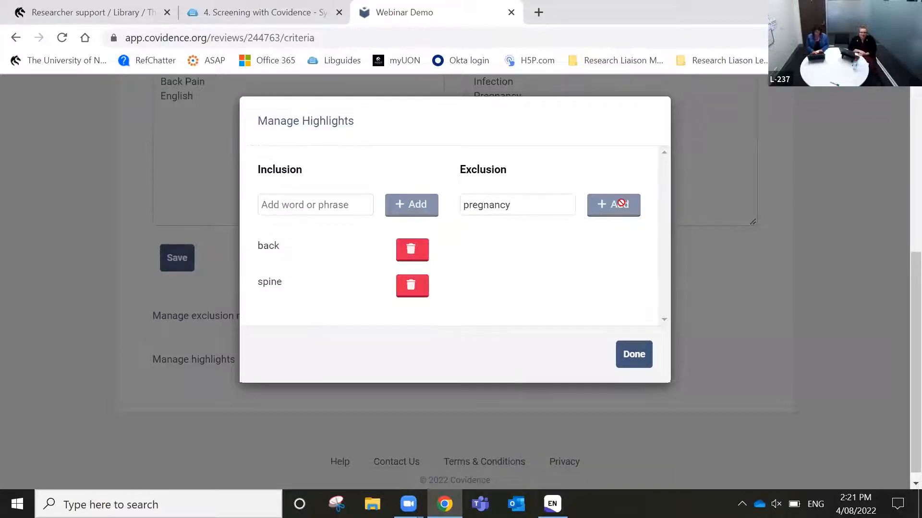
Add infection and COVID as exclusion highlight words
left_click(556, 208)
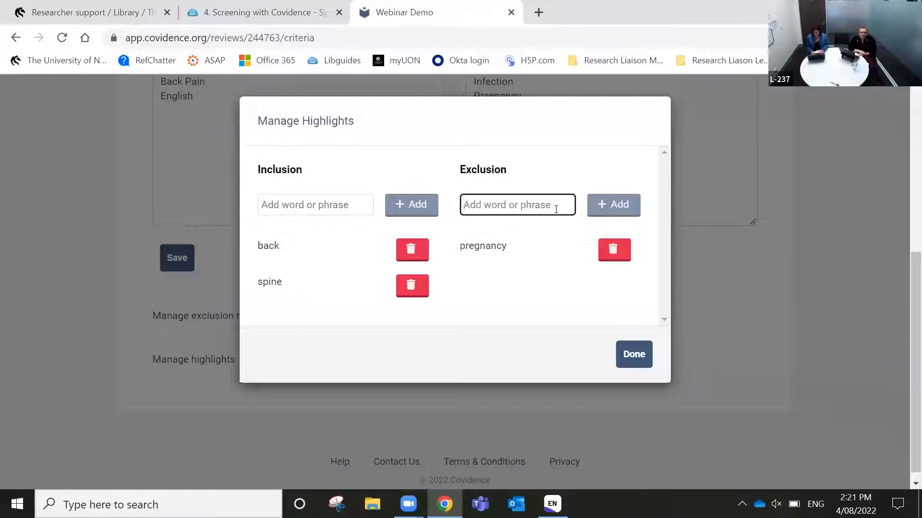
type("infe")
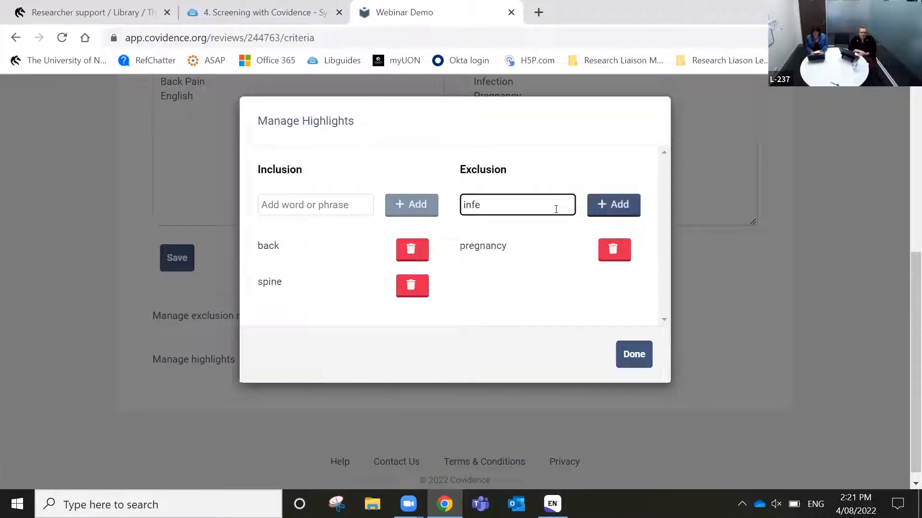
type("ction")
left_click(589, 208)
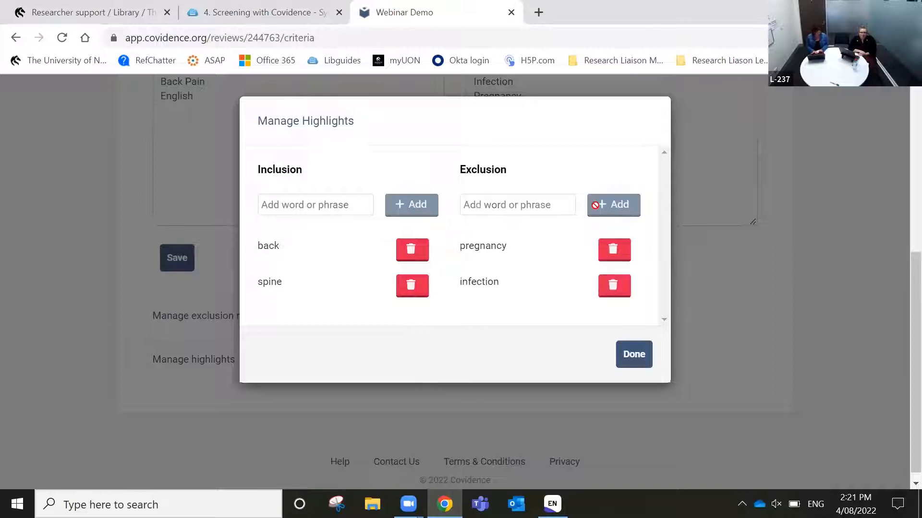
left_click(536, 207)
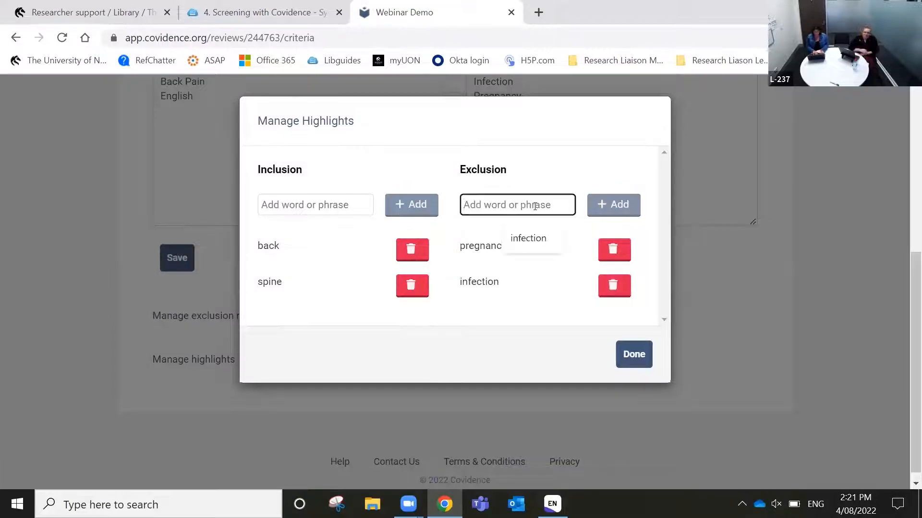
type("COVID")
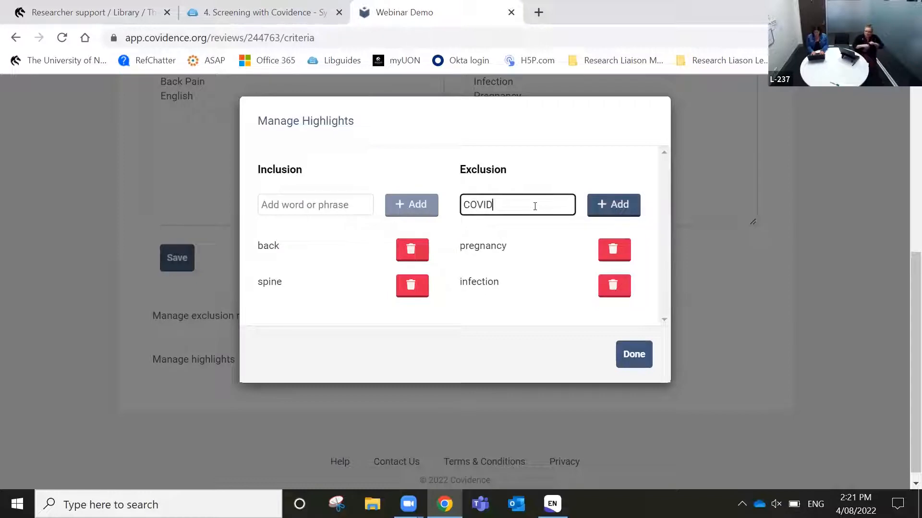
left_click(598, 205)
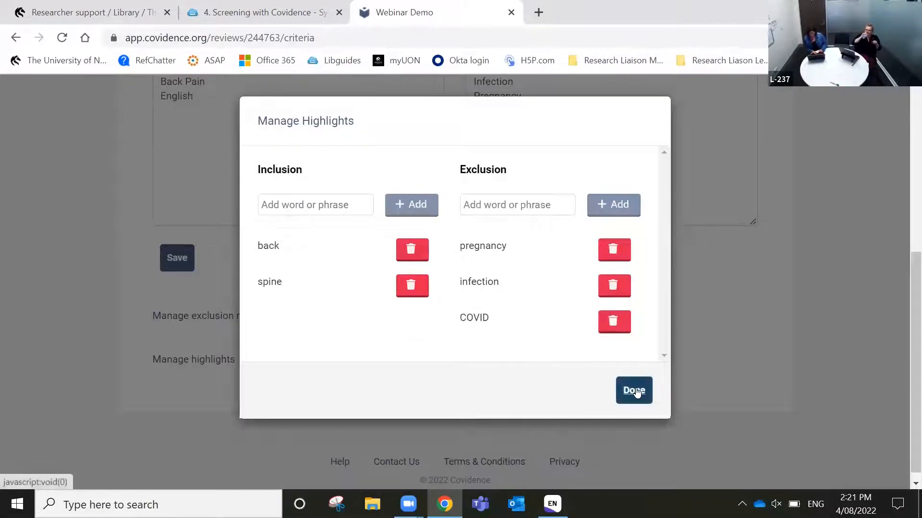
Save the highlights and reopen the manager to confirm all terms were kept
left_click(633, 390)
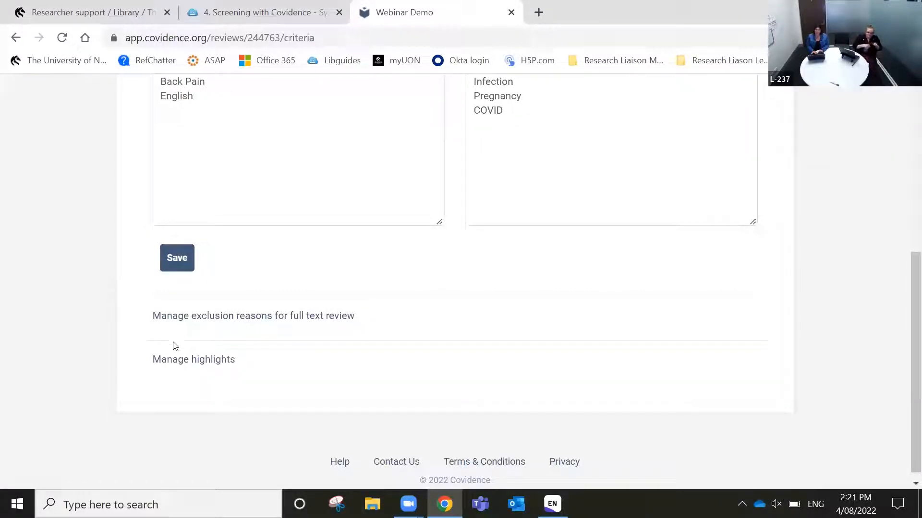
left_click(191, 361)
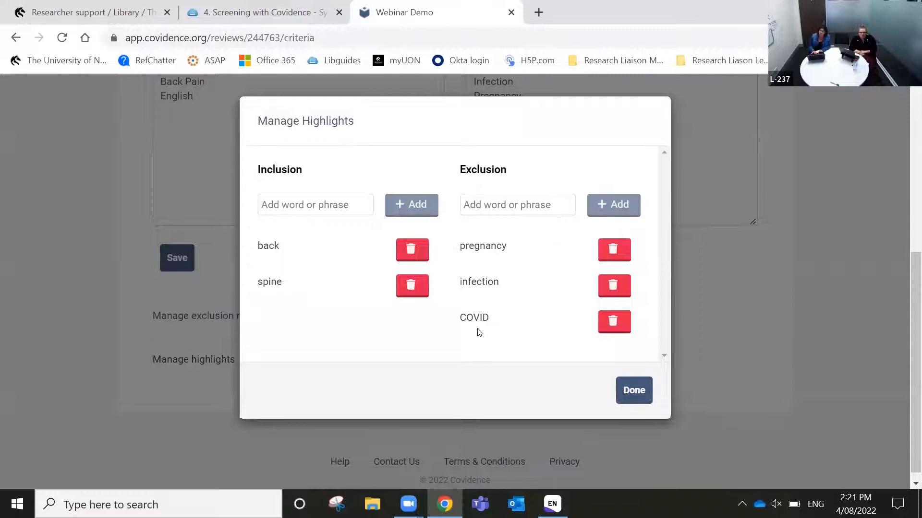
left_click(632, 396)
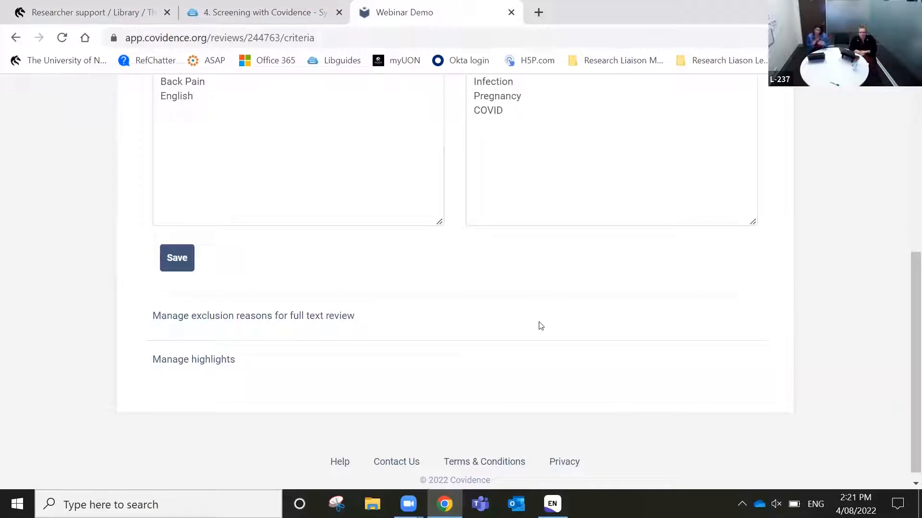
scroll(541, 326, "up", 5)
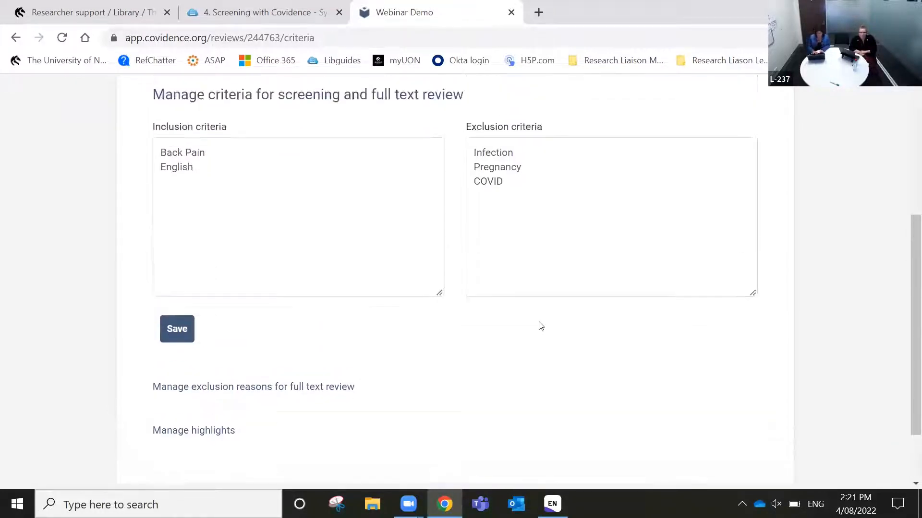
scroll(541, 326, "up", 1)
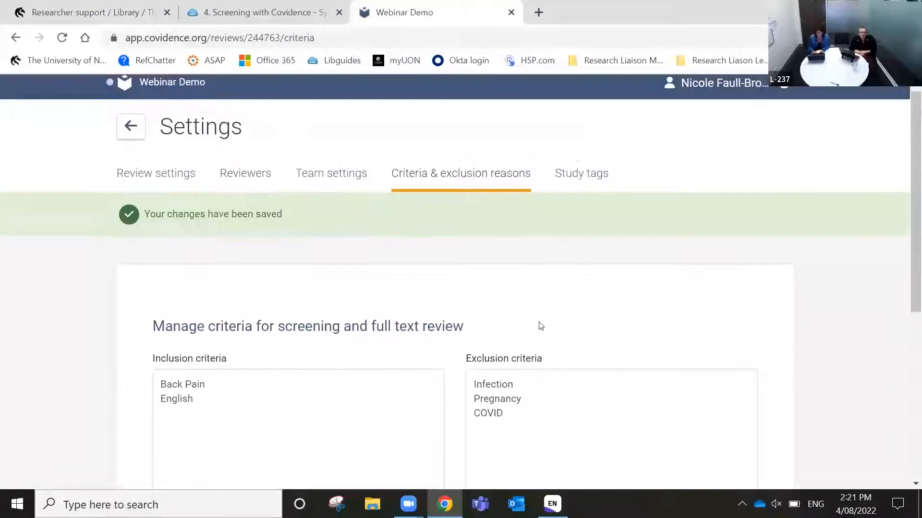
In the Study tags settings, add the tags RCT and Systematic Review
left_click(593, 172)
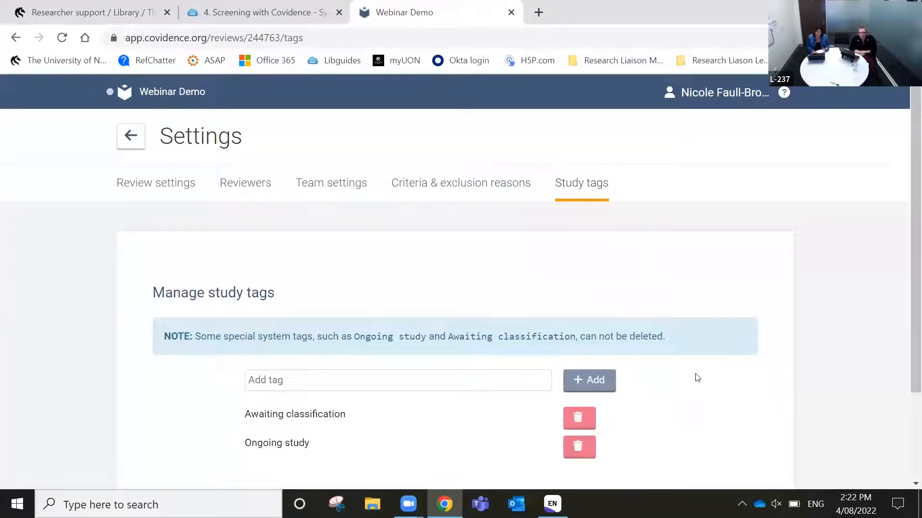
scroll(697, 378, "down", 2)
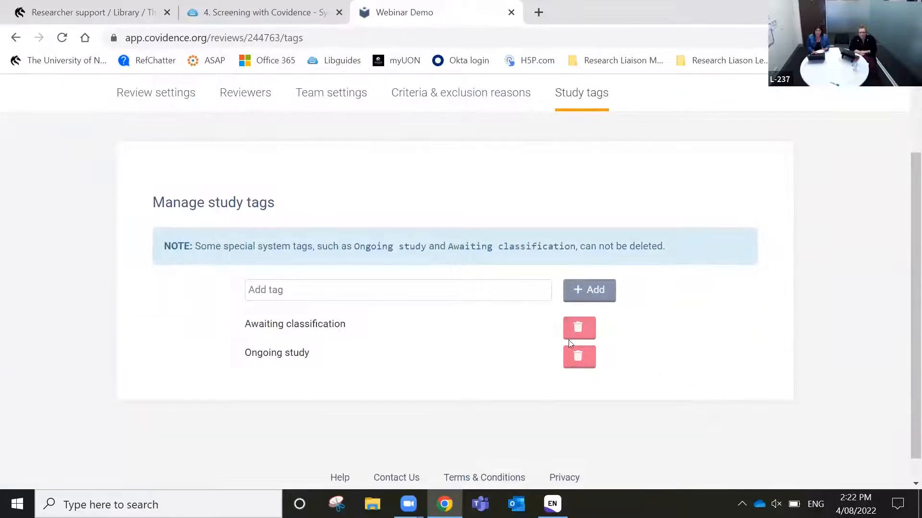
left_click(540, 285)
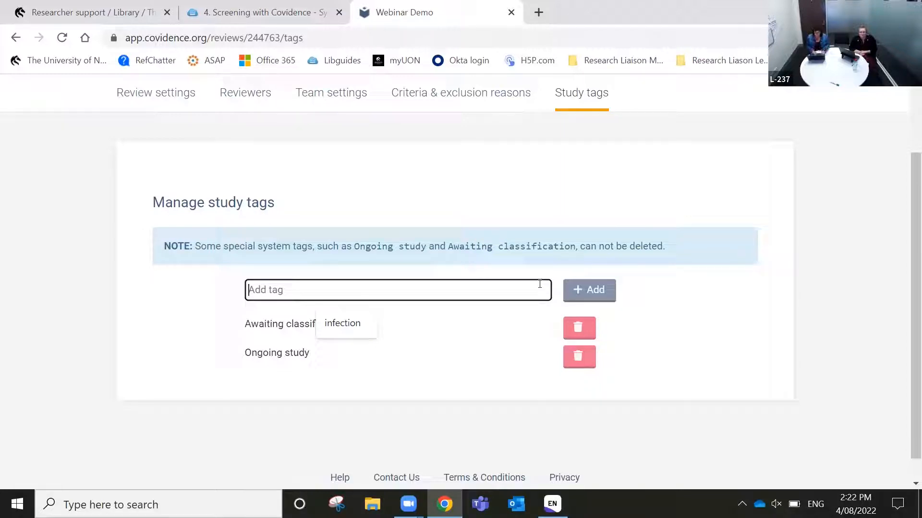
type("RCT")
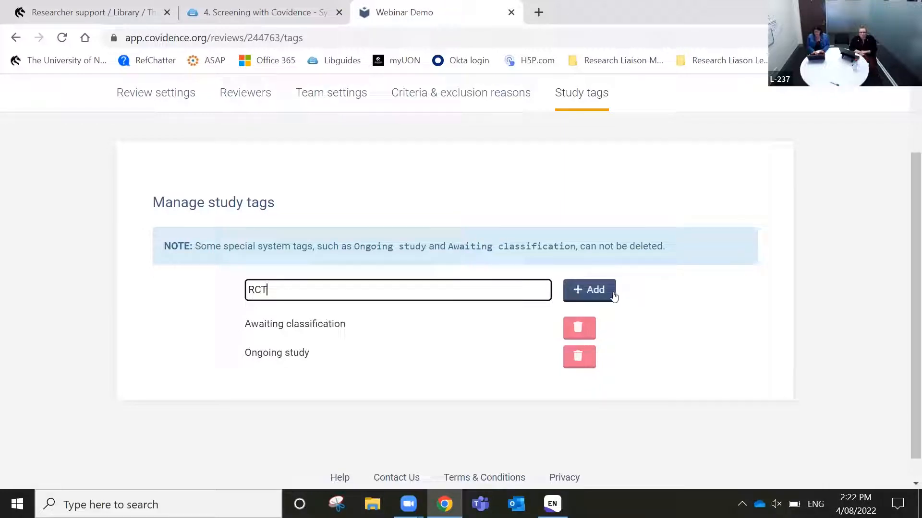
left_click(611, 290)
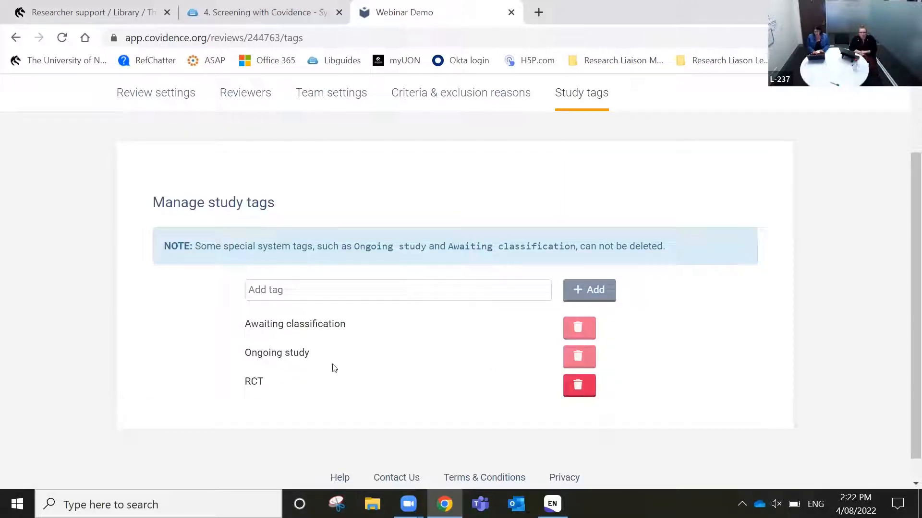
left_click(318, 301)
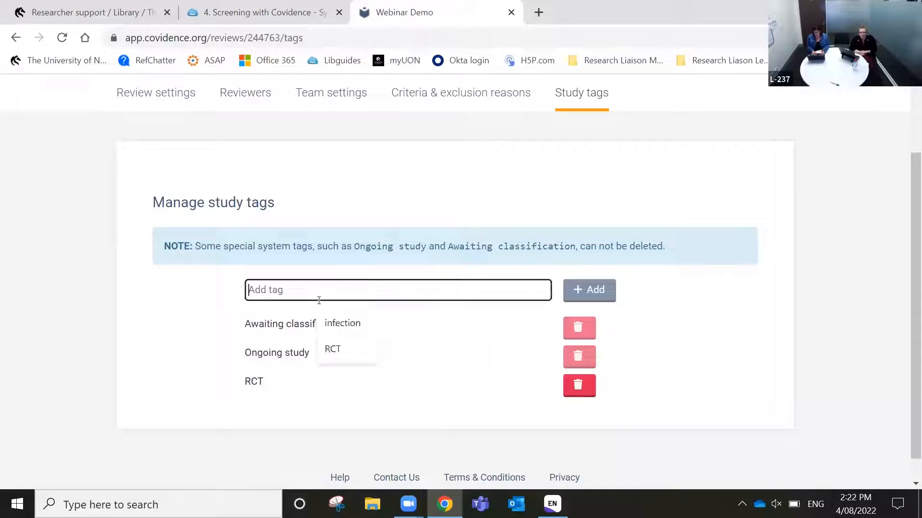
type("Systematic Review")
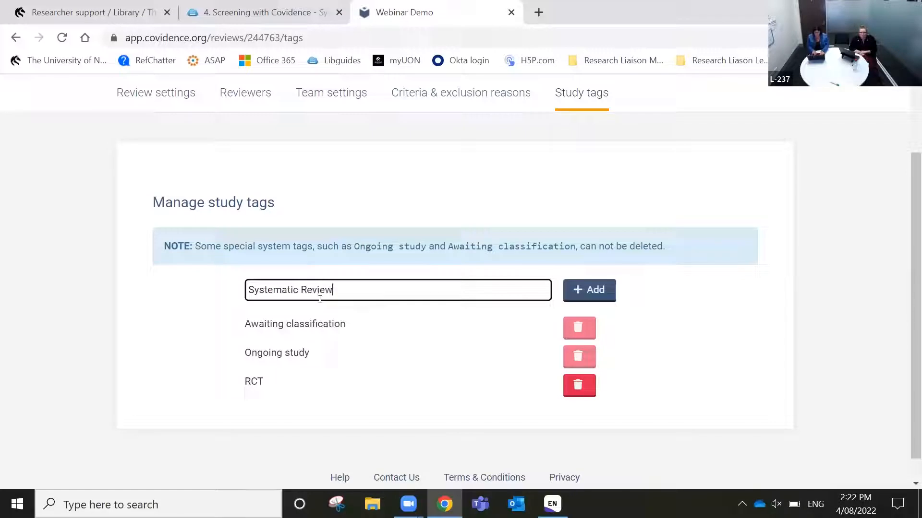
left_click(578, 289)
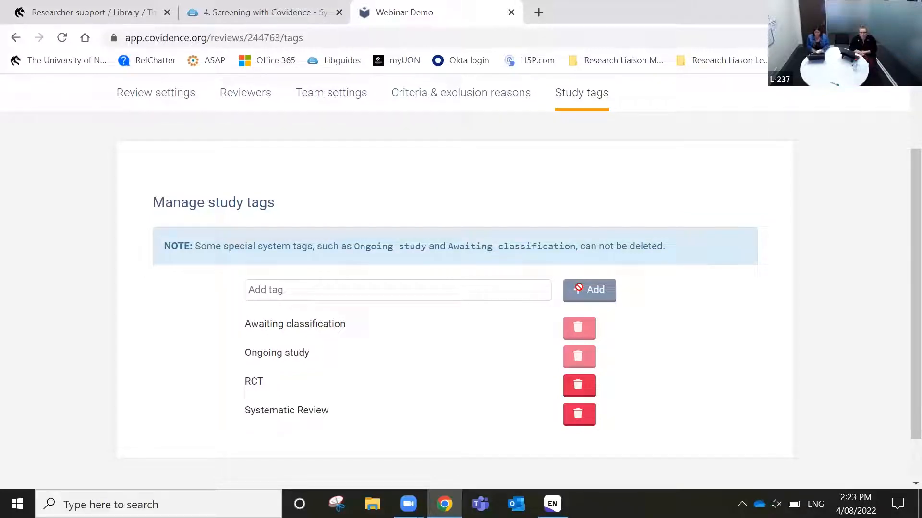
scroll(685, 306, "up", 2)
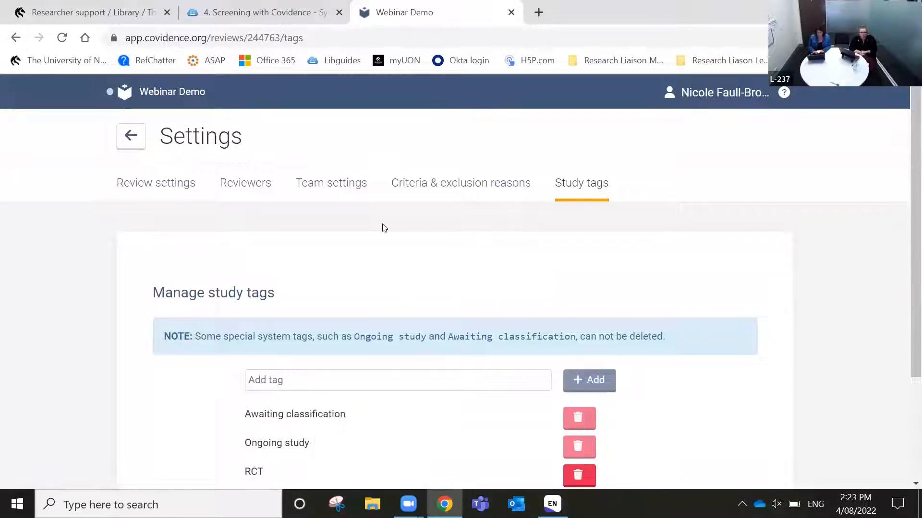
Go back to the Webinar Demo Review Summary from the header bar
left_click(156, 97)
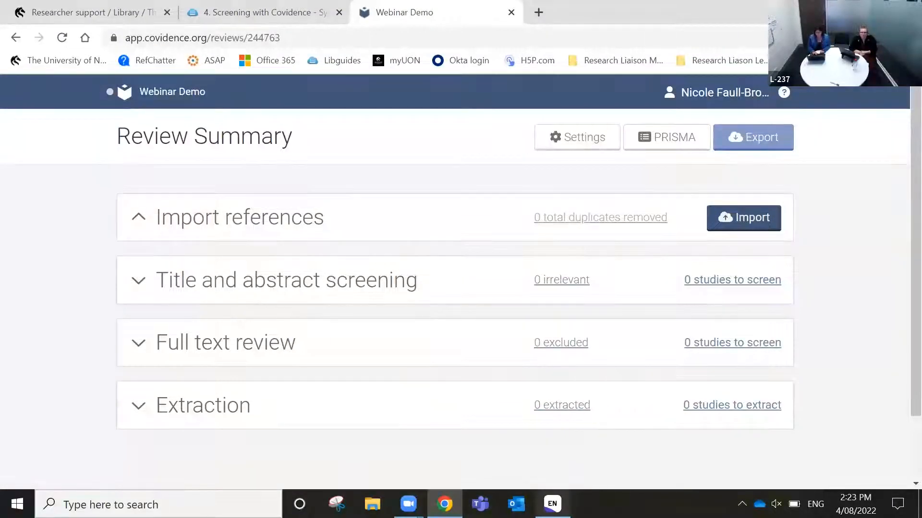
Switch to EndNote and select all 21 references in the Covidence Demonstration library
key("alt+Tab")
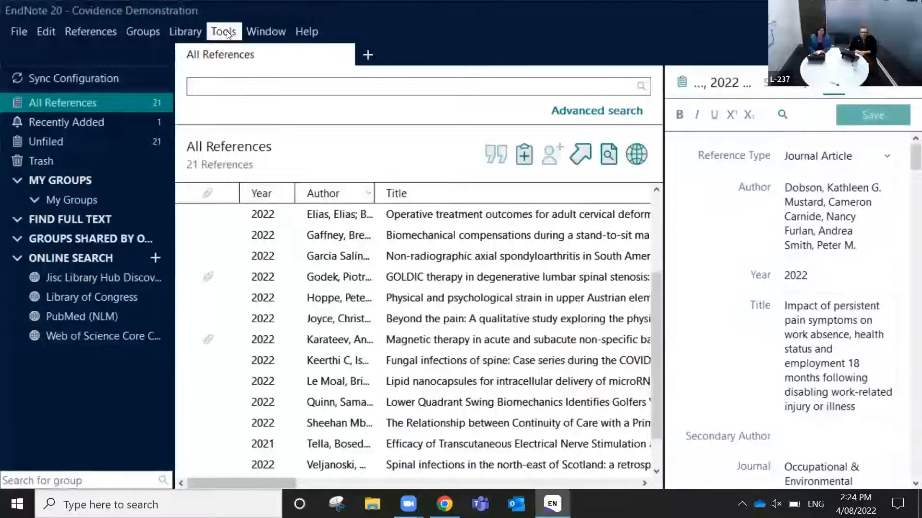
left_click(179, 33)
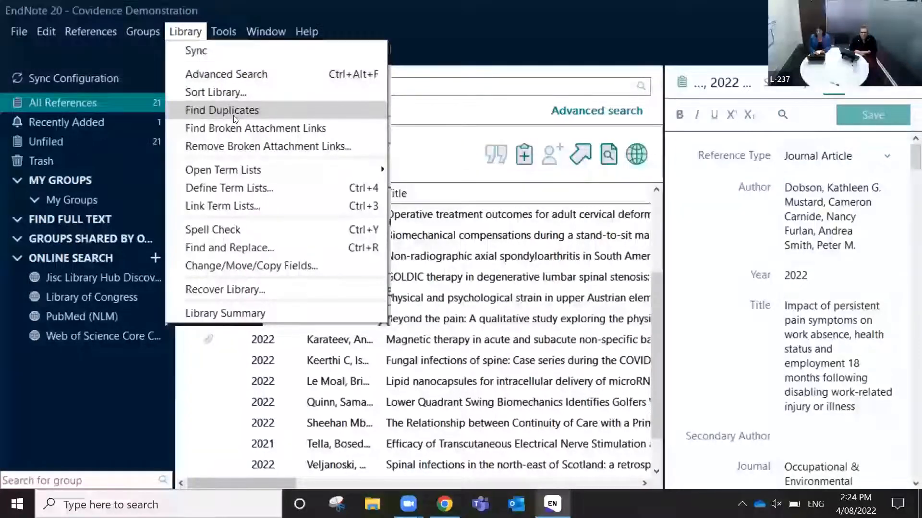
left_click(508, 331)
left_click(507, 323)
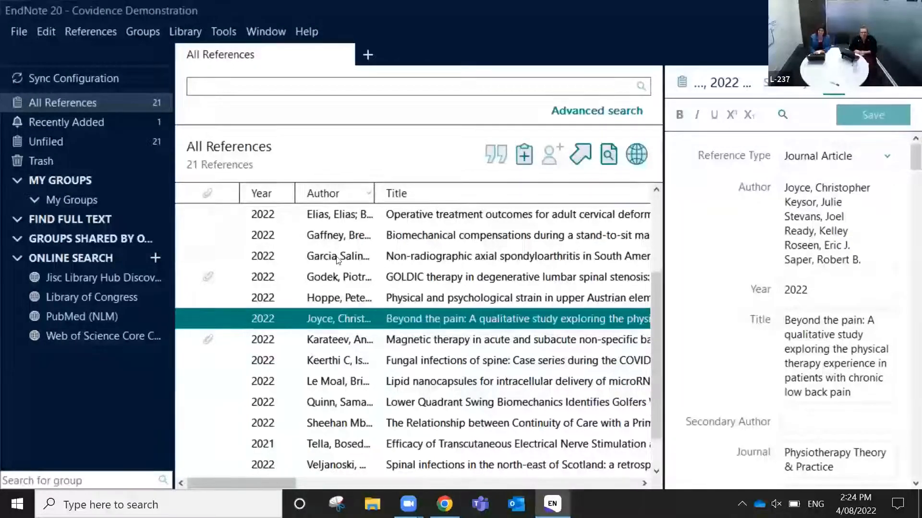
scroll(338, 259, "up", 1)
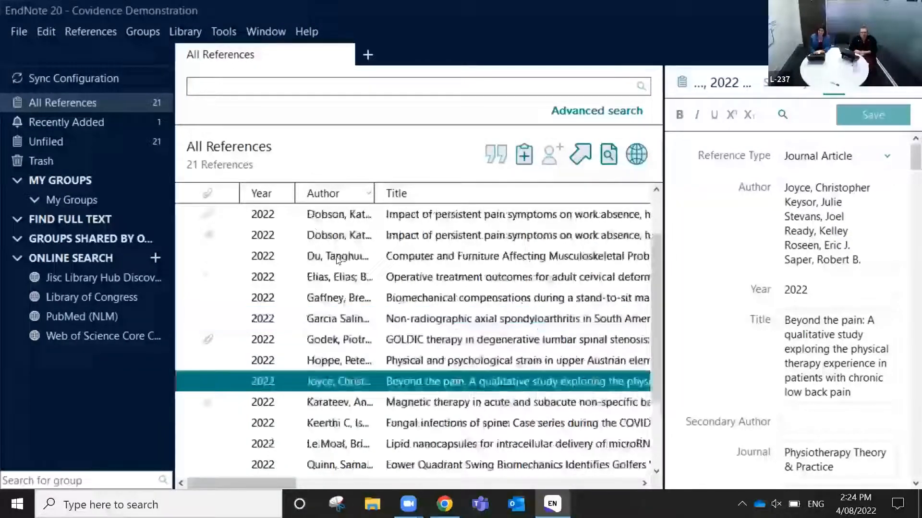
left_click(287, 214)
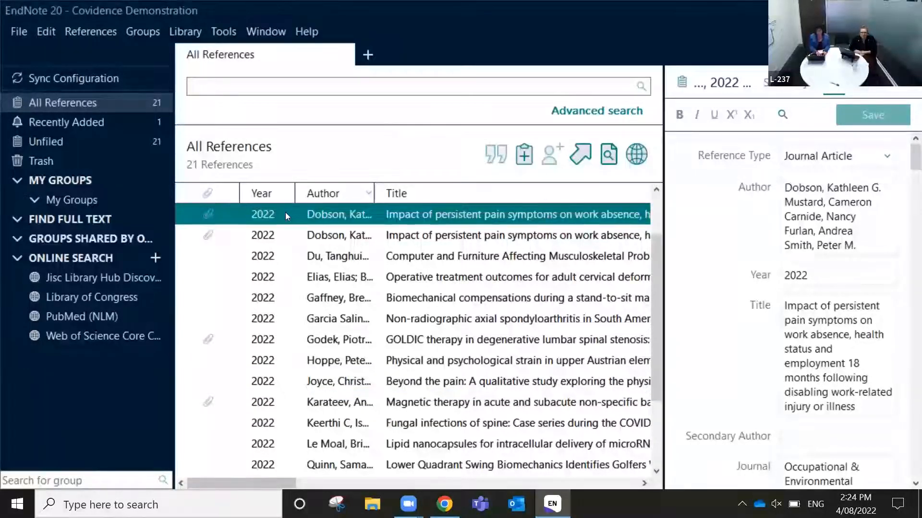
key("ctrl+a")
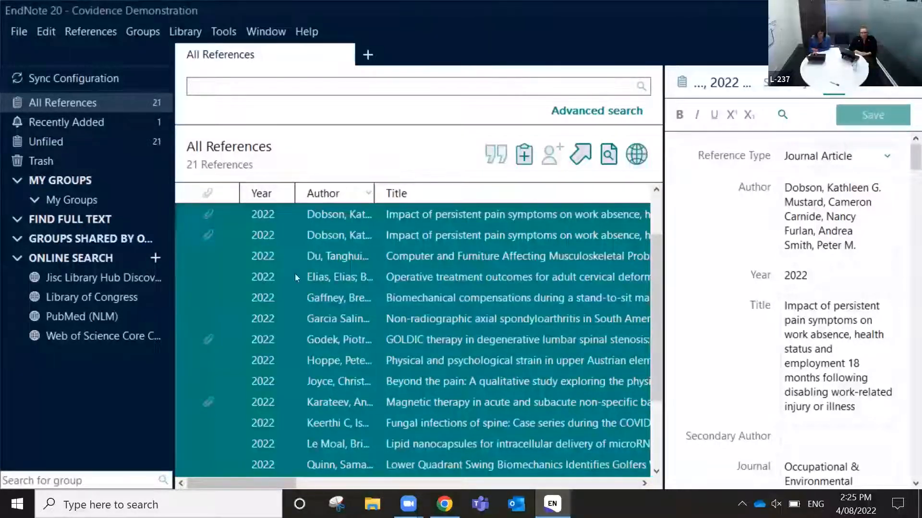
Export the selected references to the Desktop as Covidence Demonstration in RefMan (RIS) Export style
left_click(20, 32)
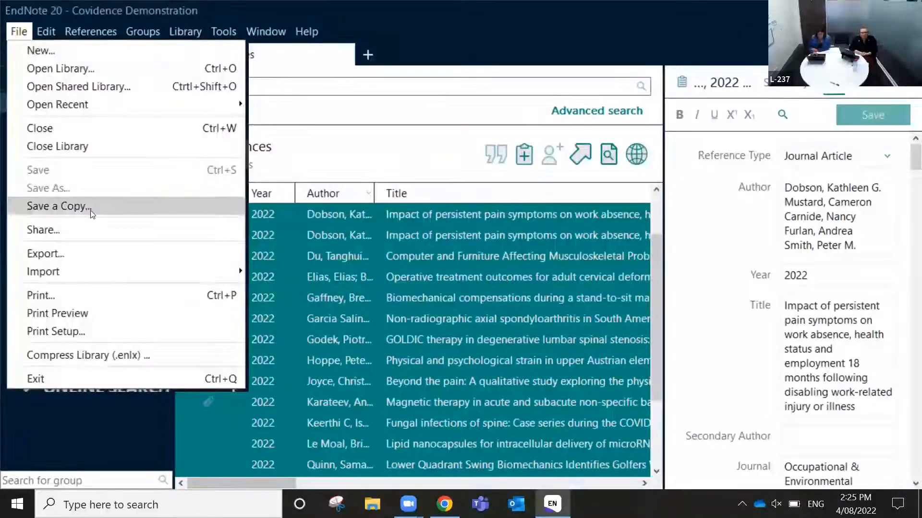
left_click(88, 253)
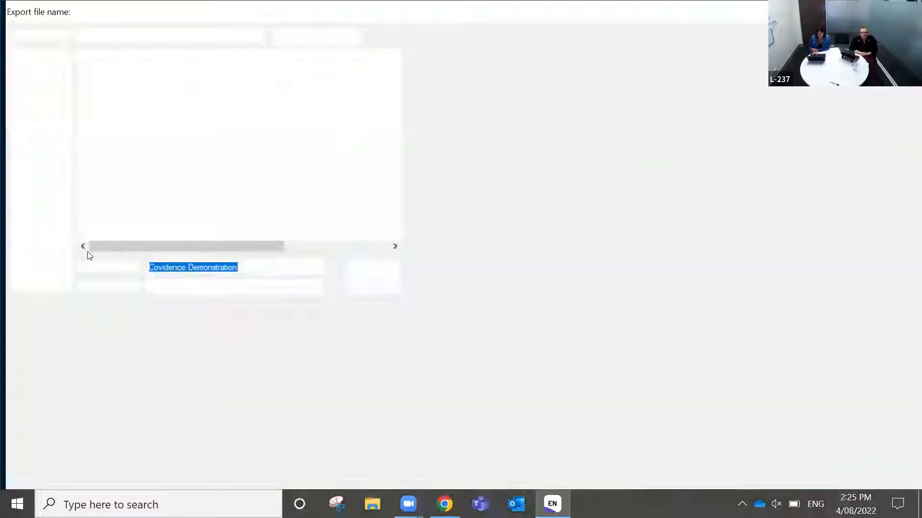
left_click(48, 125)
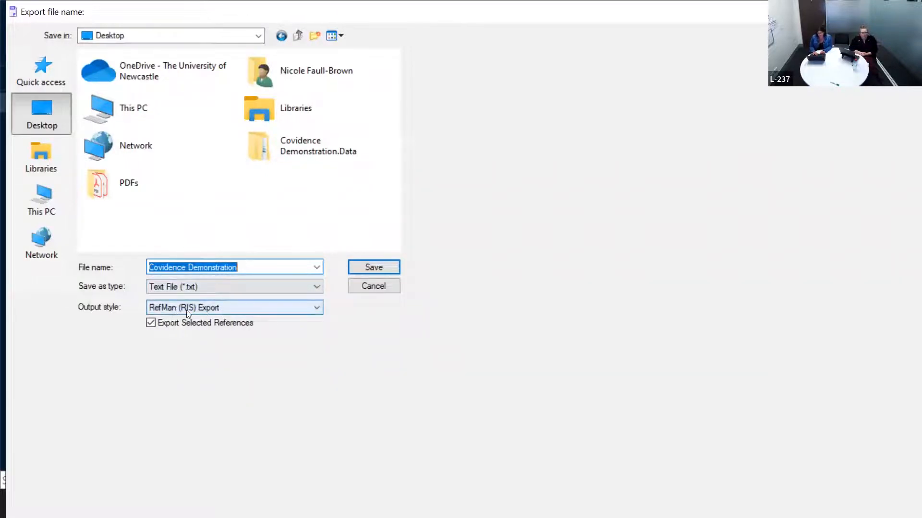
left_click(233, 308)
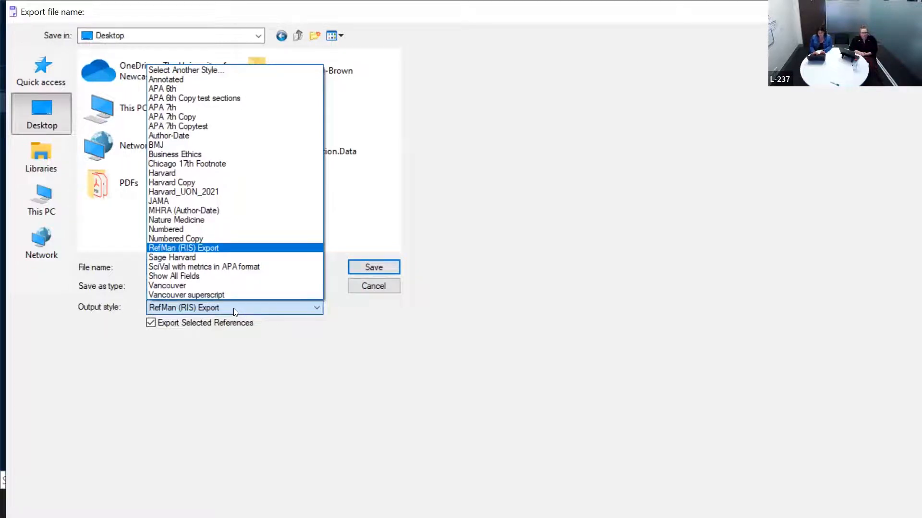
left_click(284, 71)
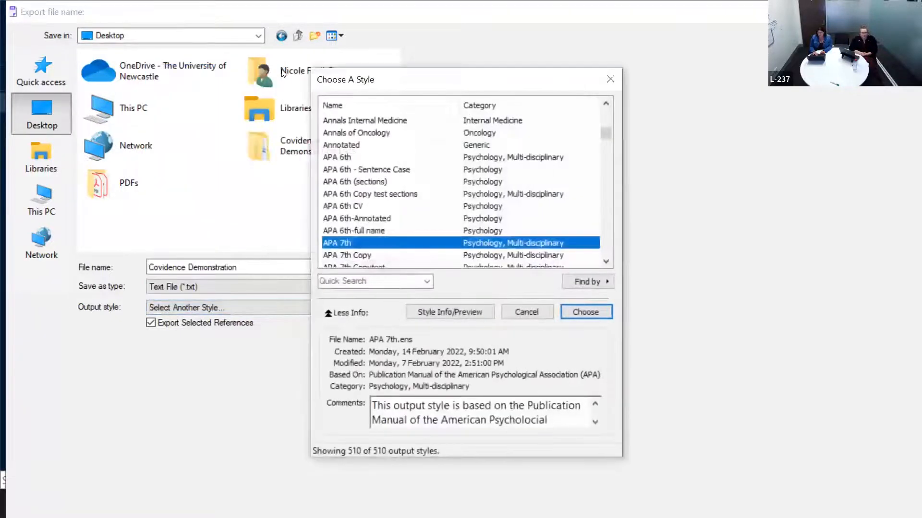
left_click(350, 280)
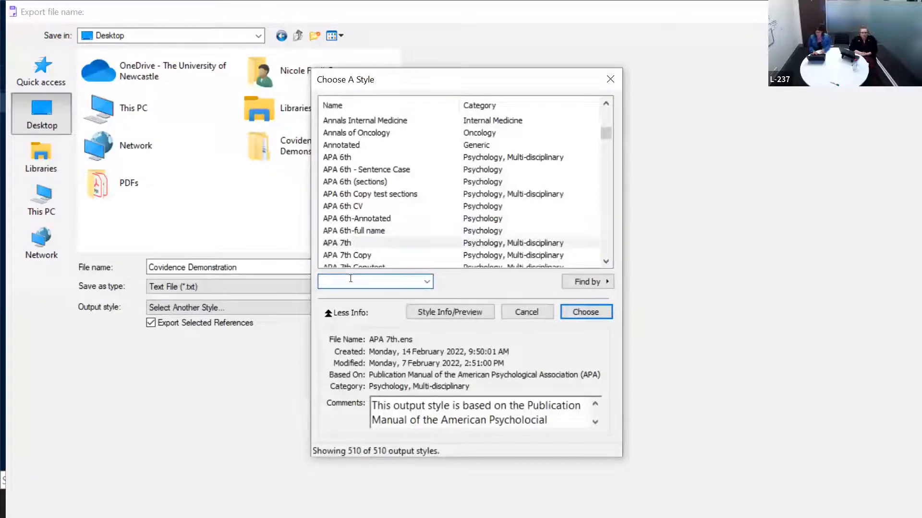
type("refman")
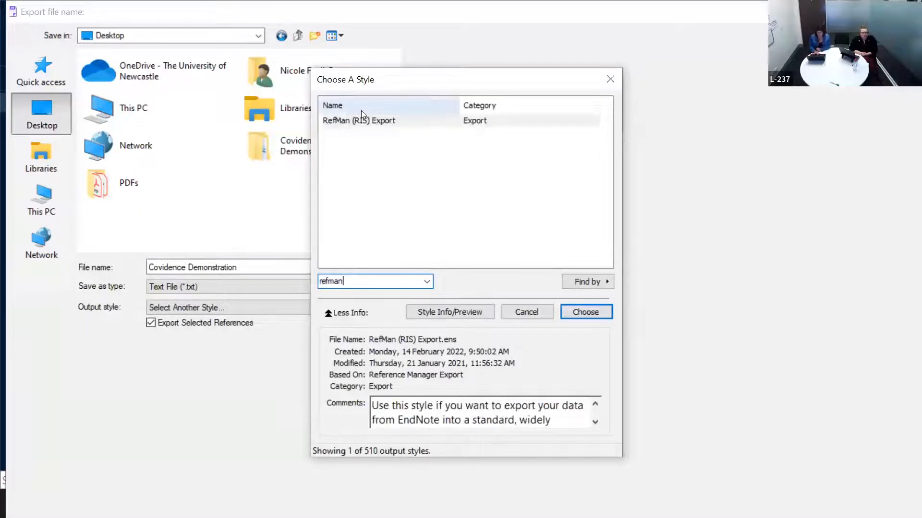
left_click(359, 120)
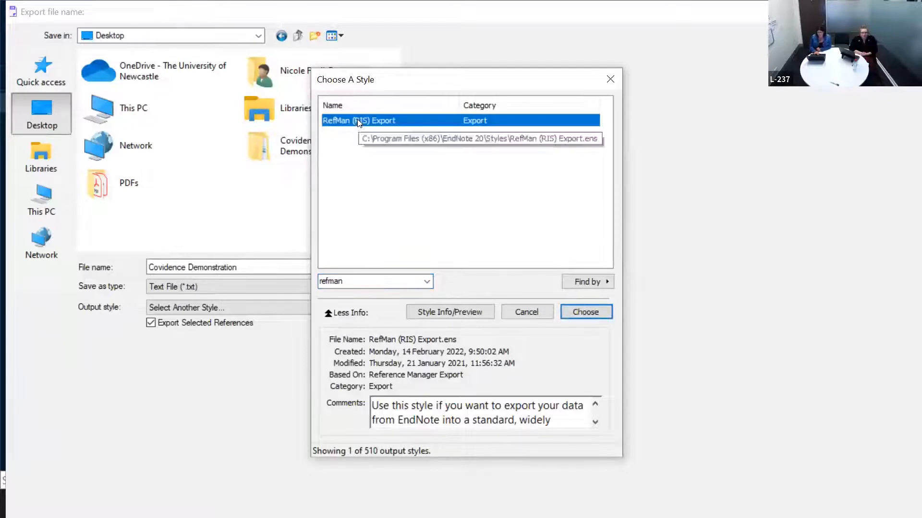
left_click(585, 312)
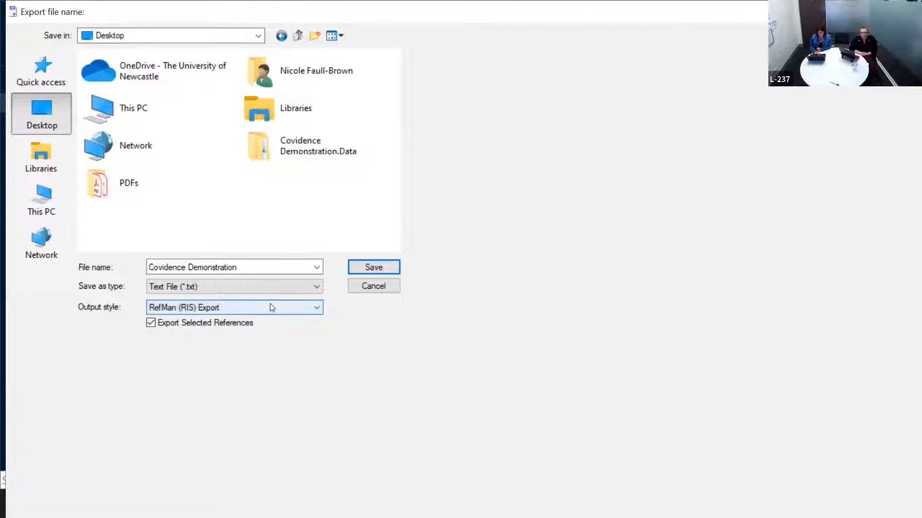
left_click(371, 262)
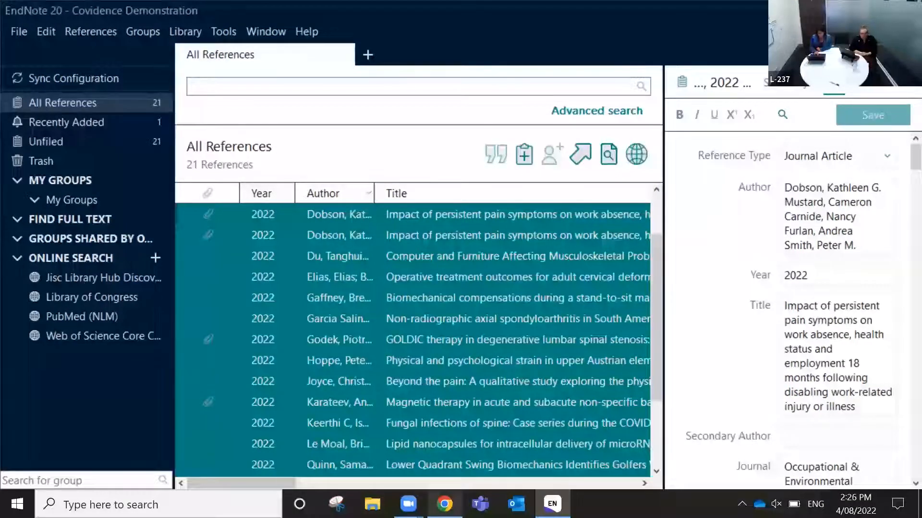
Start a Covidence import into the Screen stage and bring up the file picker
left_click(444, 504)
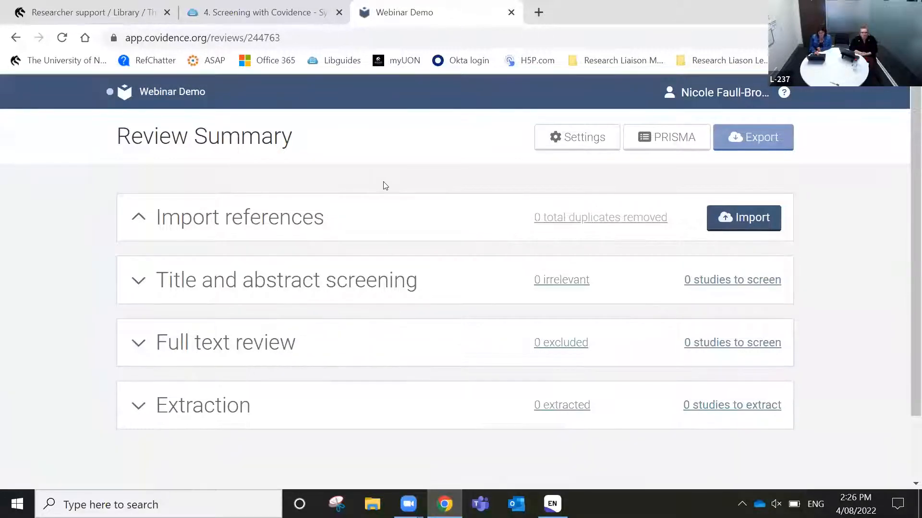
left_click(747, 218)
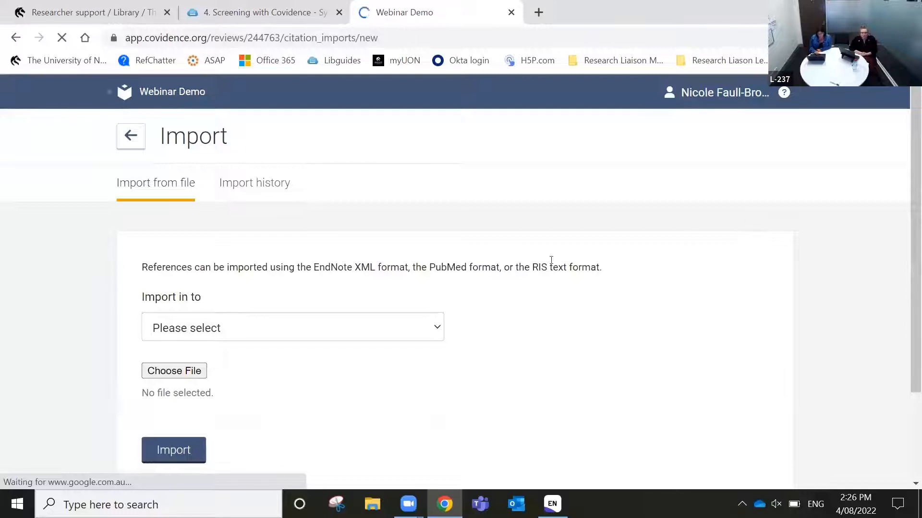
left_click(317, 335)
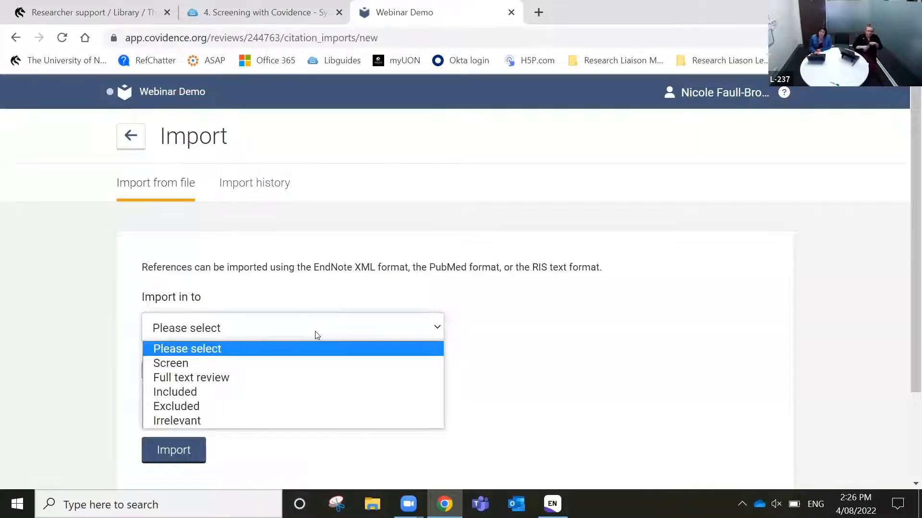
left_click(189, 367)
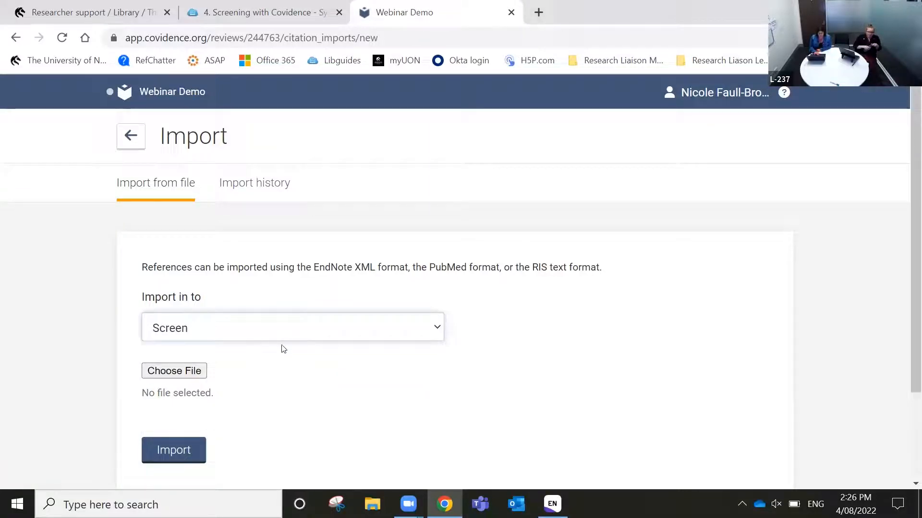
left_click(175, 372)
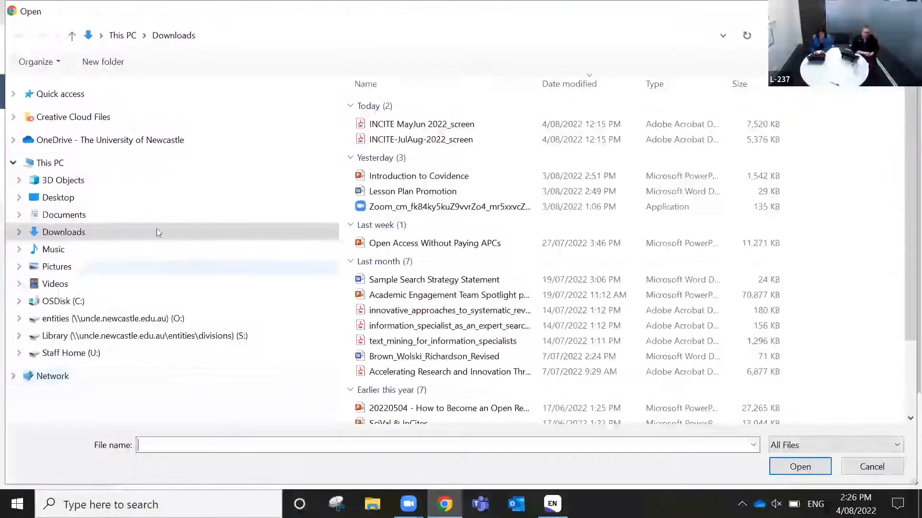
Import Covidence Demonstration.txt from the Desktop, then view the one removed duplicate
left_click(100, 203)
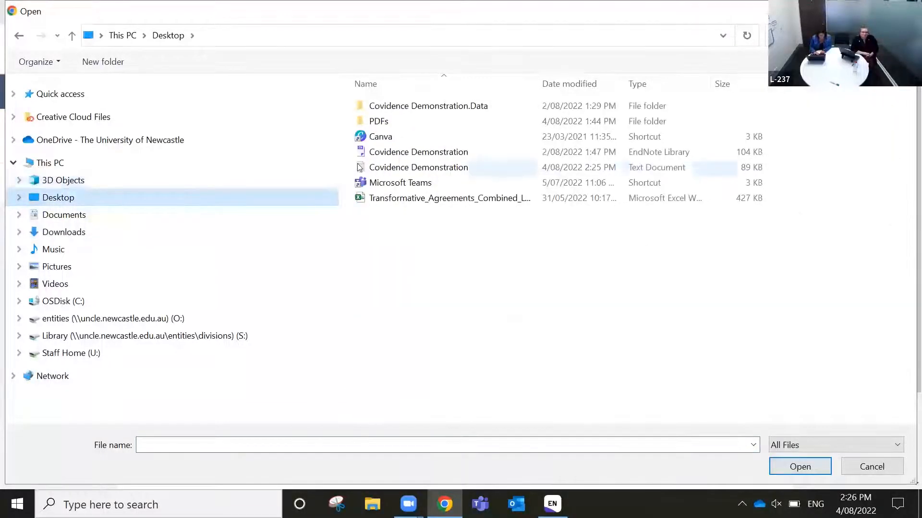
left_click(456, 166)
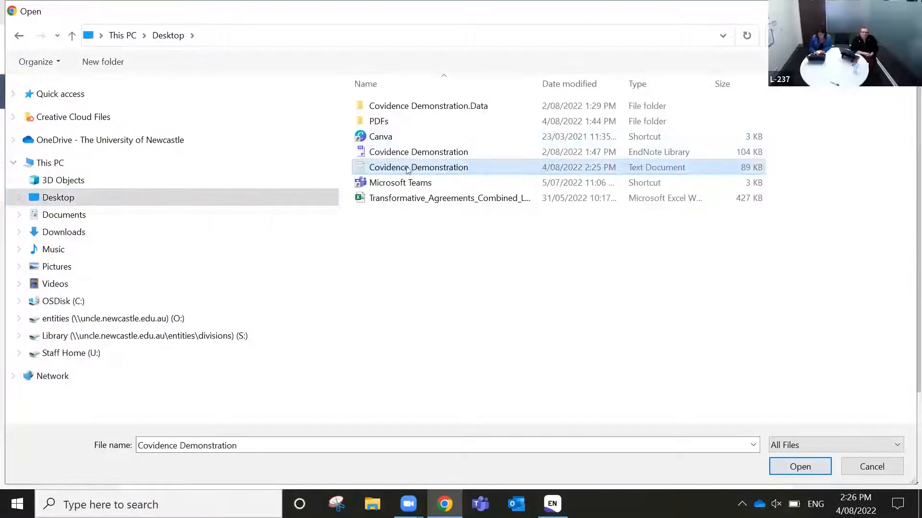
left_click(806, 468)
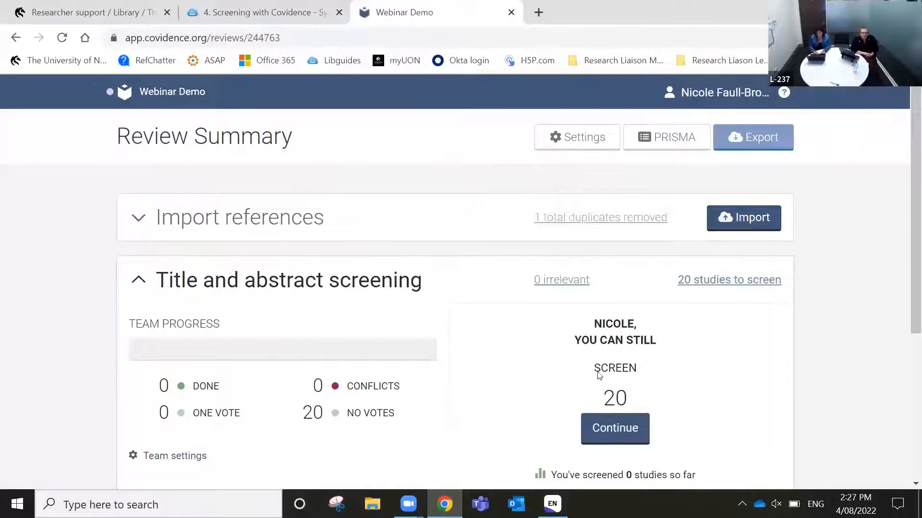
scroll(733, 397, "down", 1)
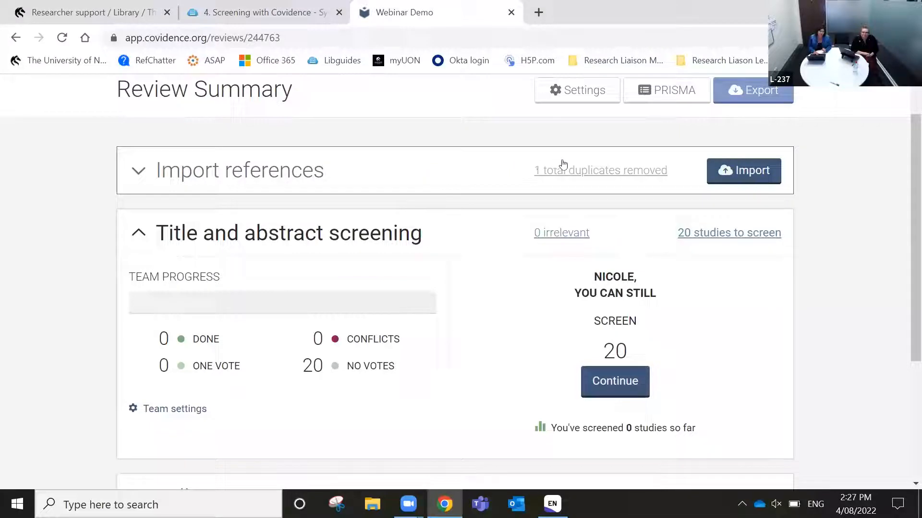
left_click(591, 177)
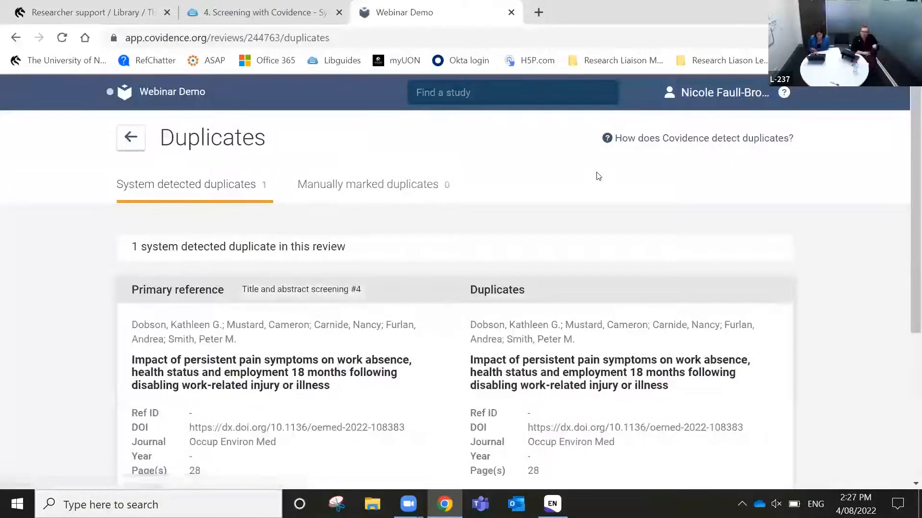
Compare the duplicate persistent pain records, then return to the Review Summary
scroll(786, 372, "down", 2)
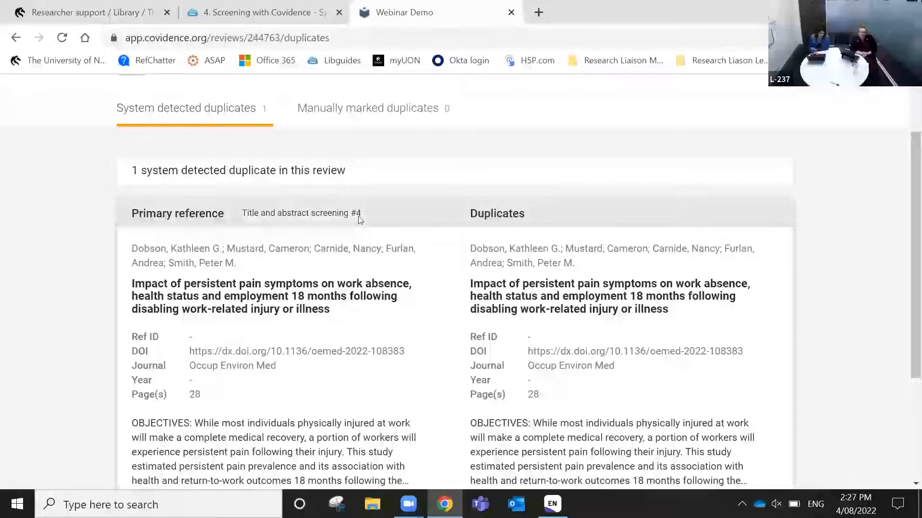
scroll(461, 282, "down", 2)
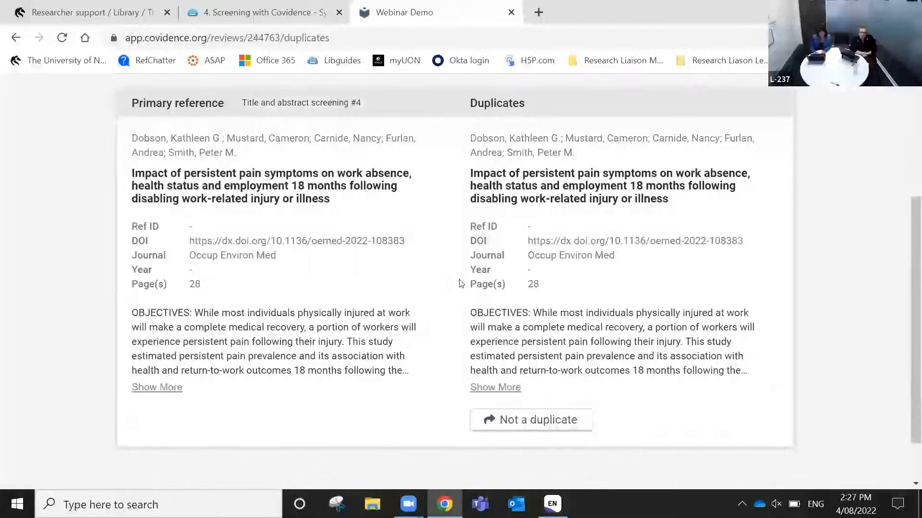
scroll(359, 341, "up", 1)
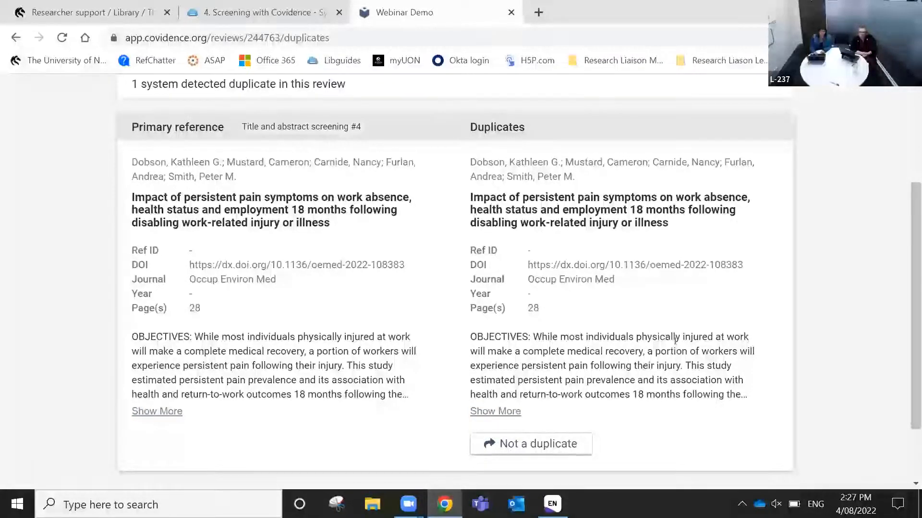
scroll(594, 340, "up", 2)
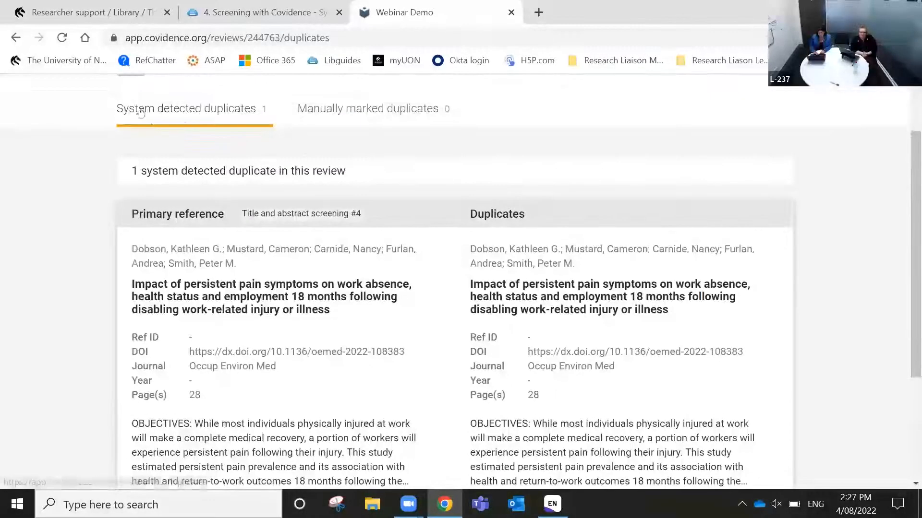
left_click(15, 40)
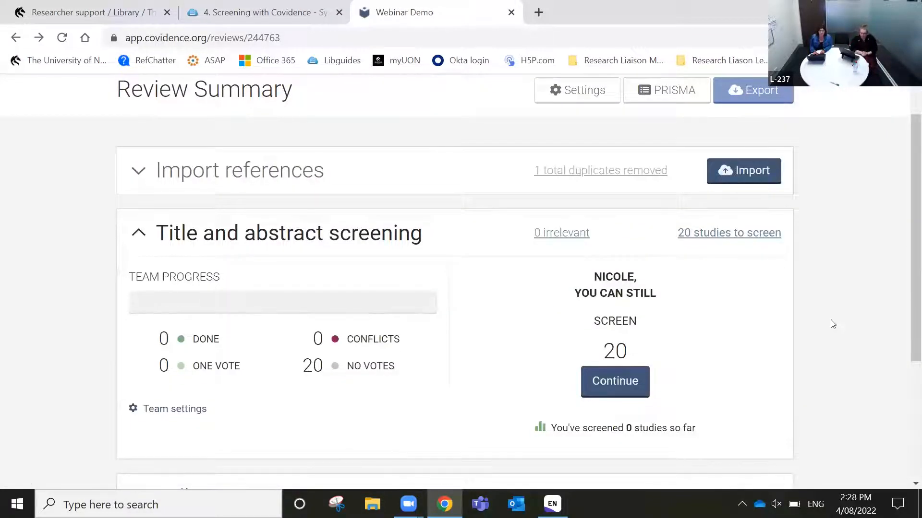
scroll(833, 325, "down", 1)
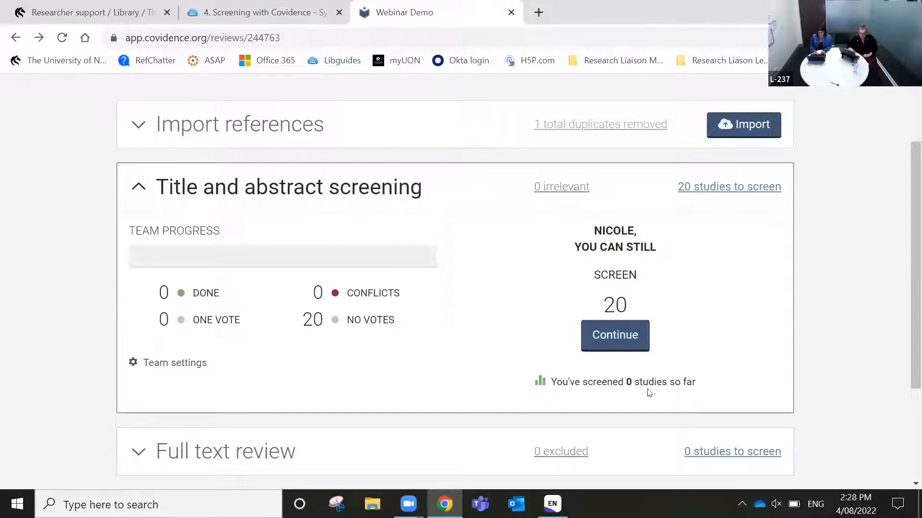
Open title and abstract screening and look through the 20 references to screen
left_click(617, 339)
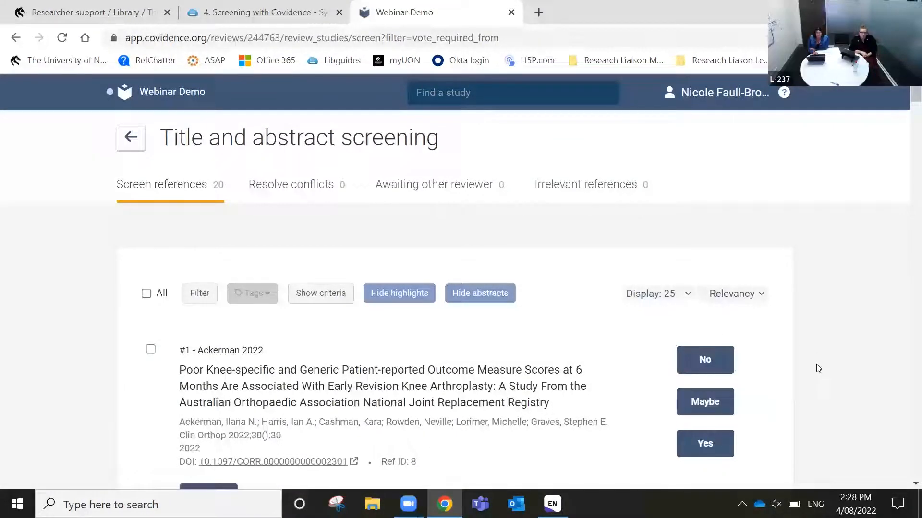
scroll(818, 368, "down", 1)
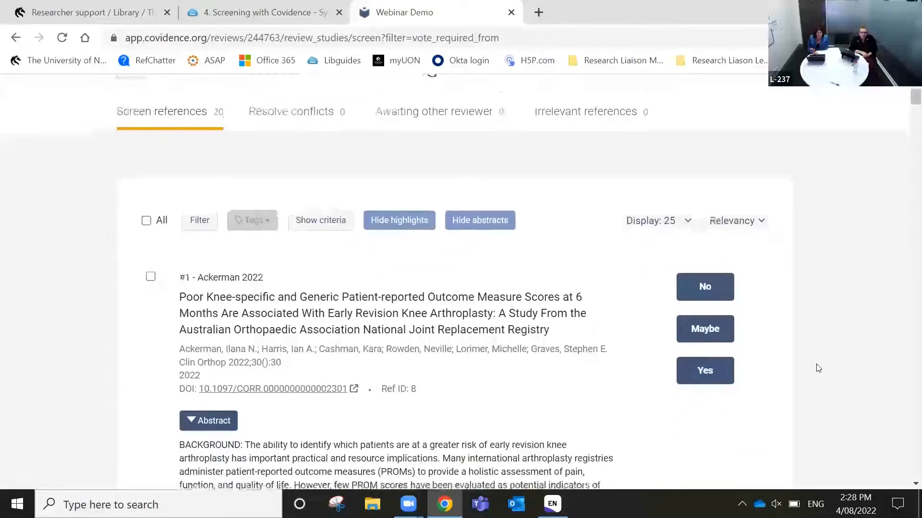
scroll(817, 367, "down", 1)
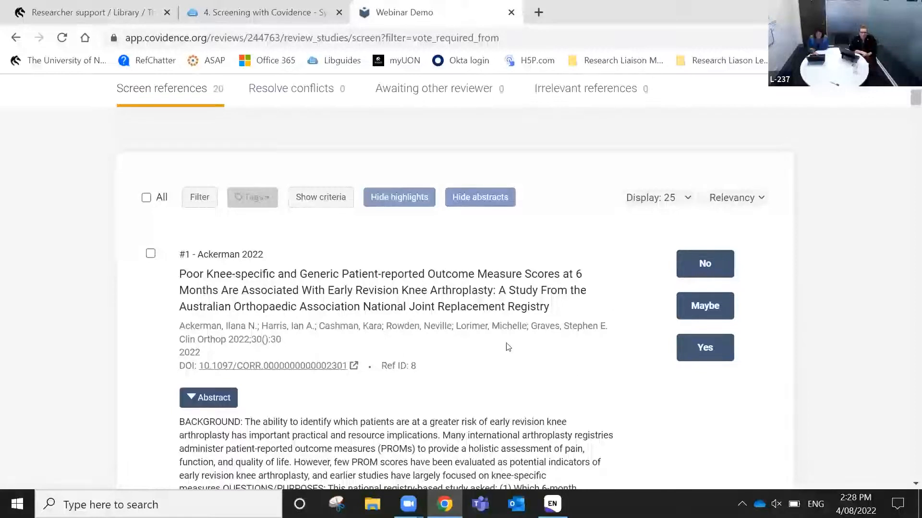
scroll(508, 347, "up", 1)
scroll(508, 346, "up", 1)
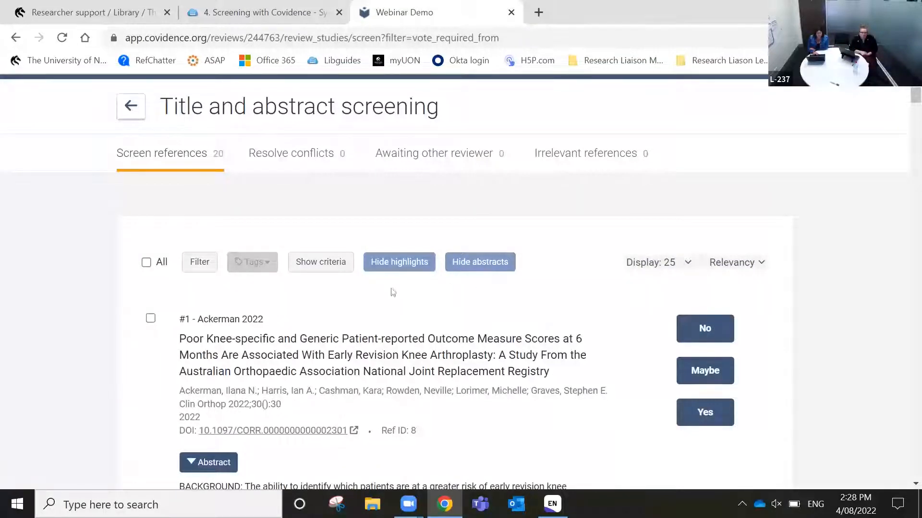
Show the inclusion and exclusion criteria and read through Ackerman 2022's full abstract
left_click(316, 271)
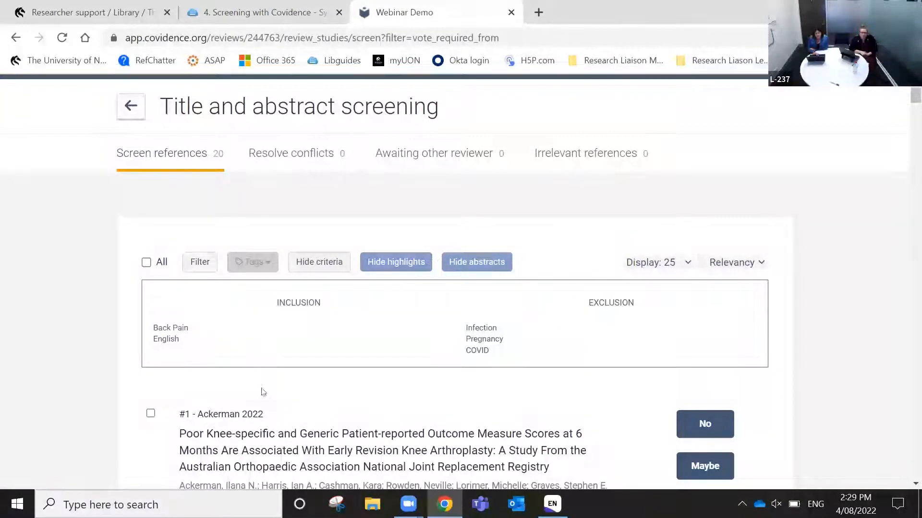
scroll(308, 423, "down", 2)
scroll(309, 423, "down", 5)
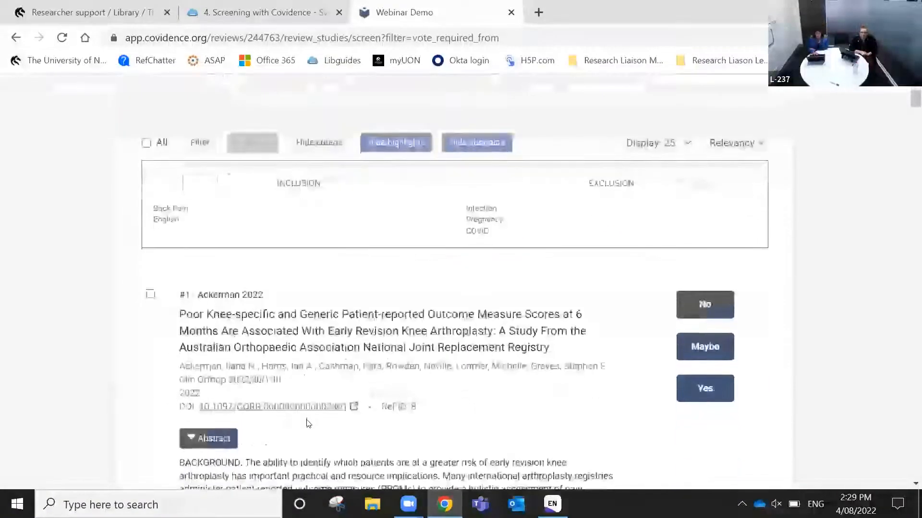
scroll(308, 425, "down", 2)
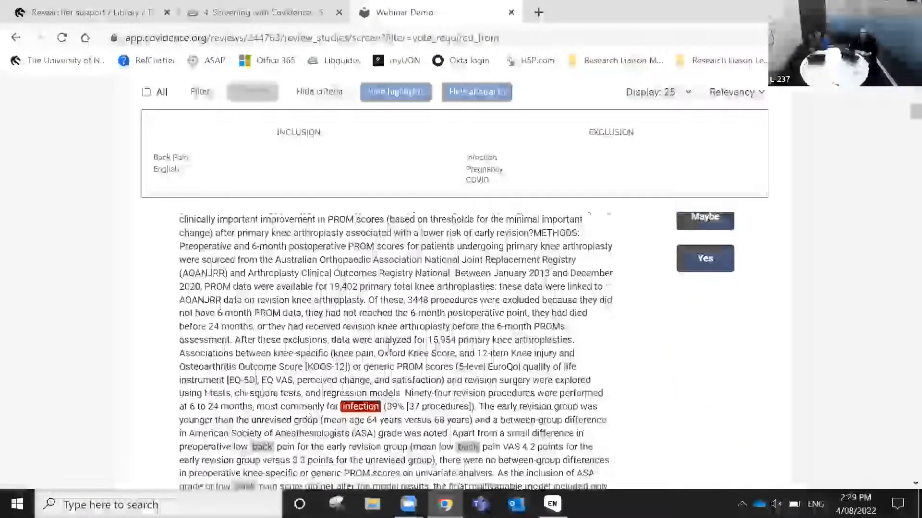
scroll(414, 315, "down", 2)
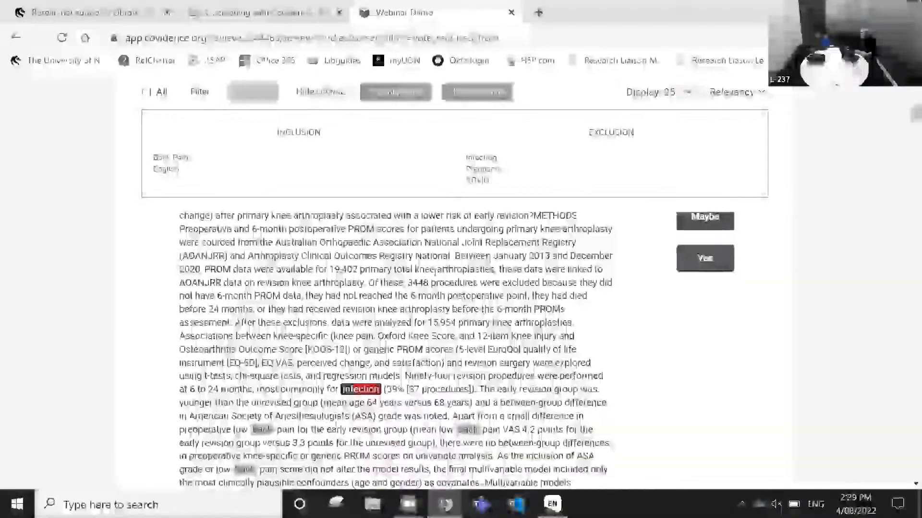
scroll(434, 272, "down", 5)
scroll(435, 273, "up", 5)
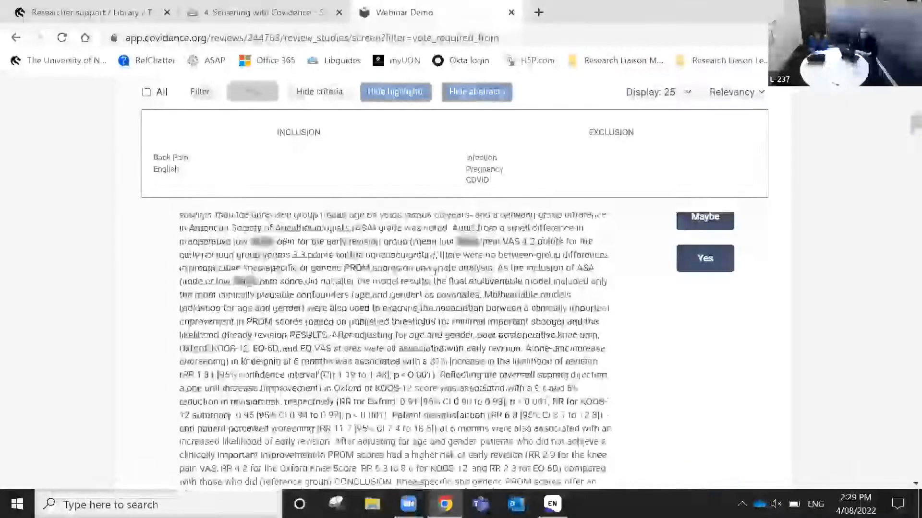
scroll(435, 274, "up", 8)
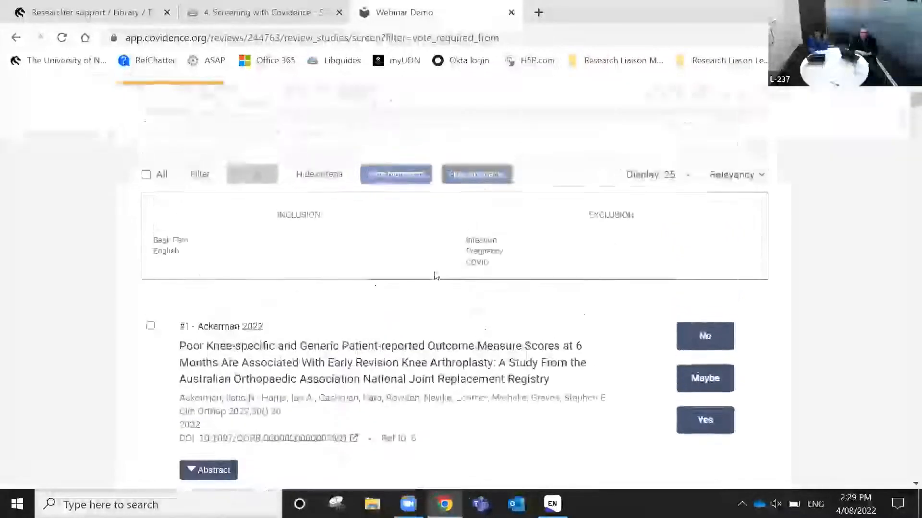
scroll(435, 276, "down", 1)
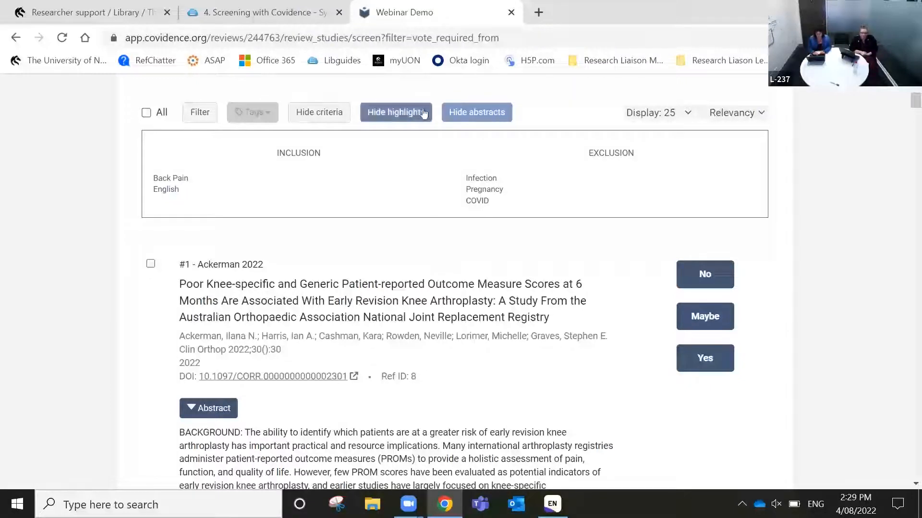
left_click(383, 123)
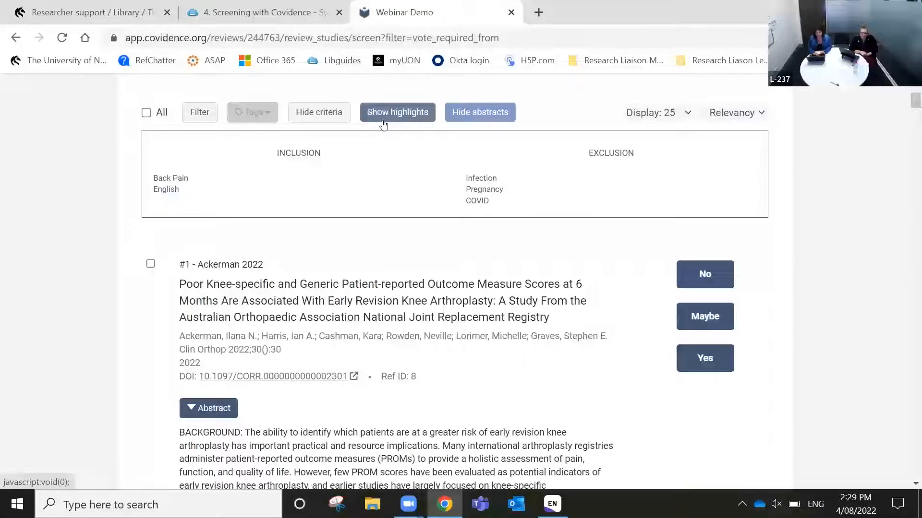
left_click(387, 123)
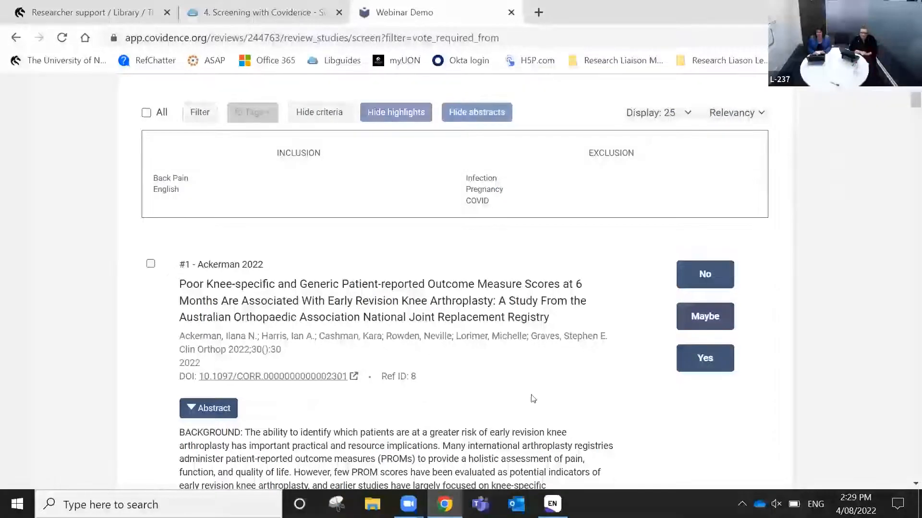
scroll(533, 399, "down", 5)
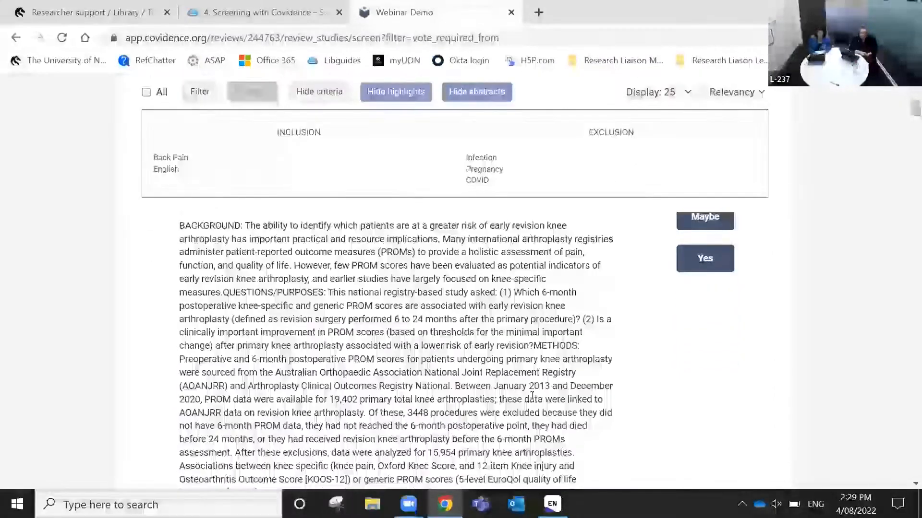
scroll(533, 394, "down", 2)
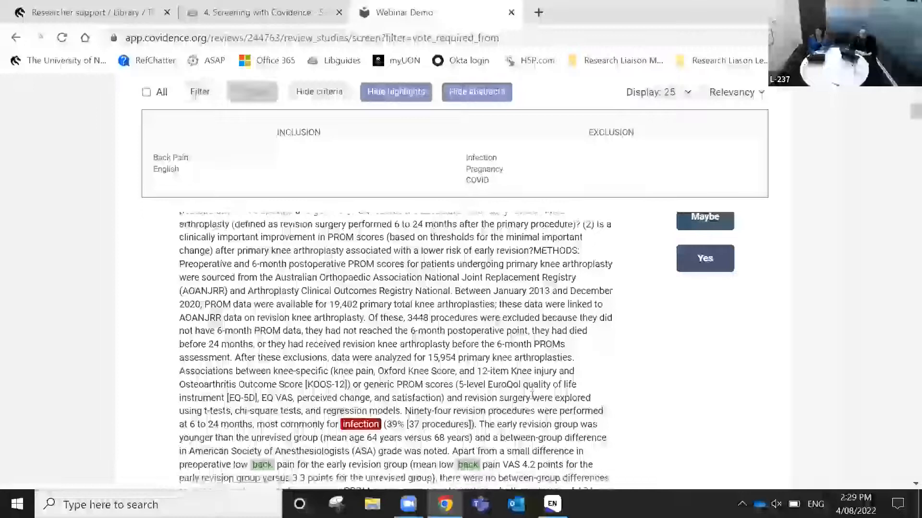
scroll(532, 396, "down", 3)
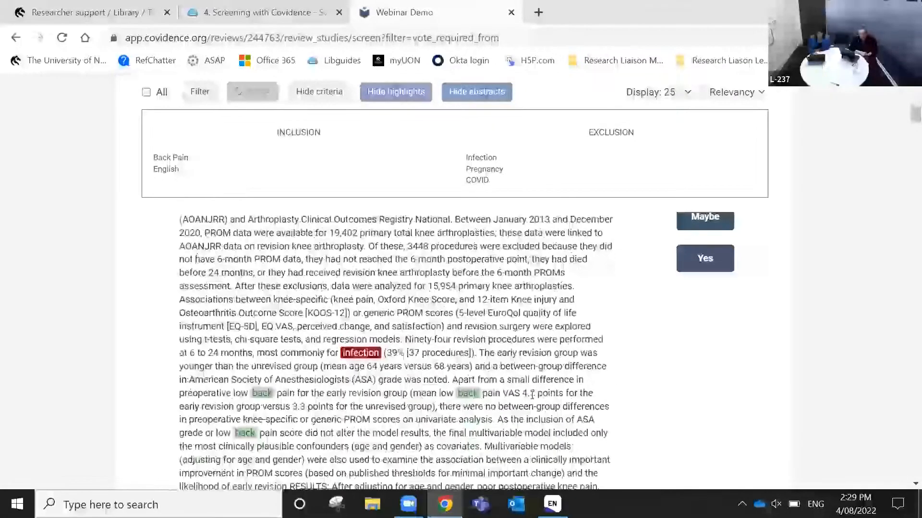
scroll(532, 397, "down", 1)
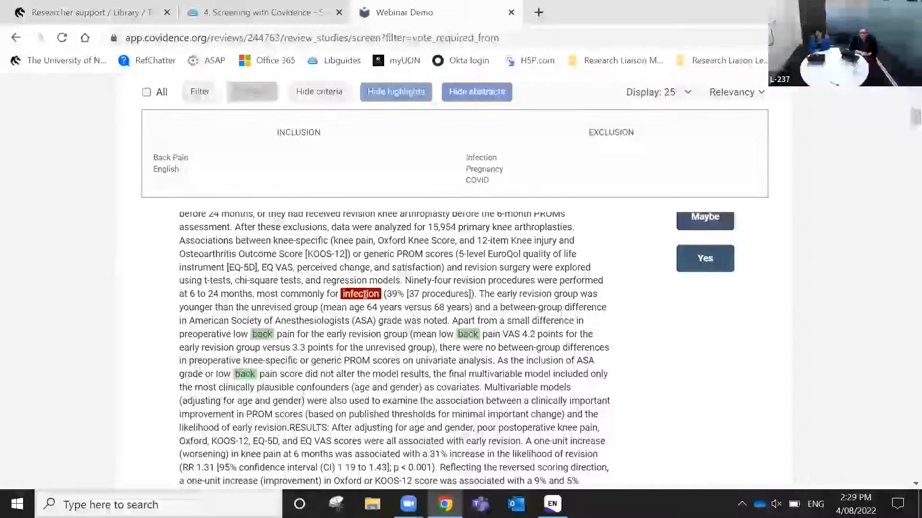
scroll(491, 368, "down", 10)
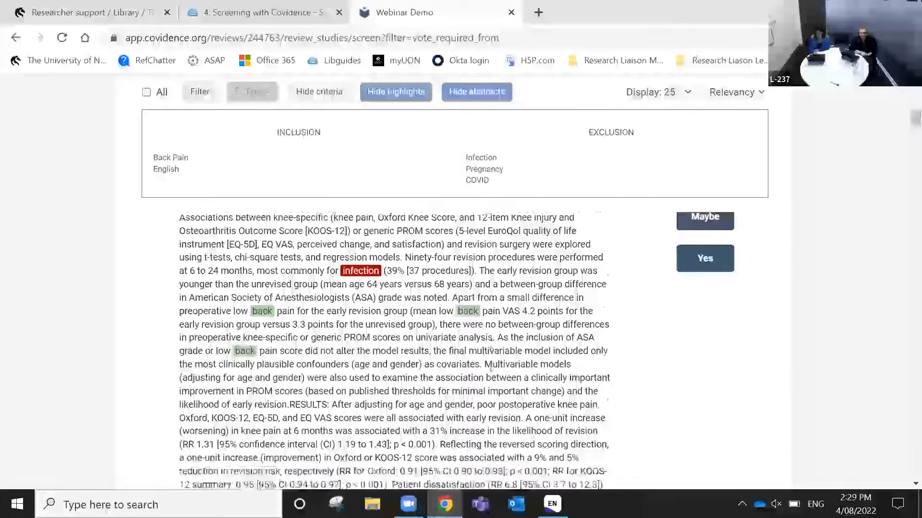
scroll(491, 368, "down", 2)
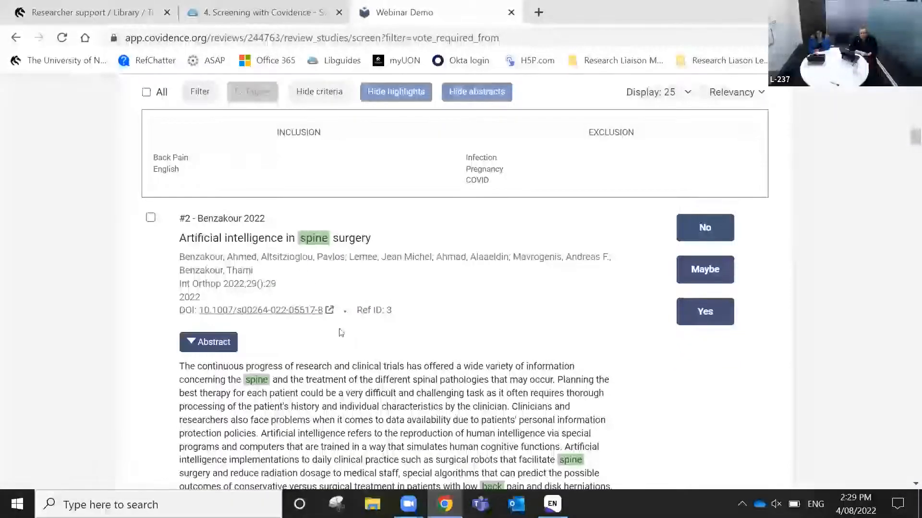
scroll(340, 329, "down", 7)
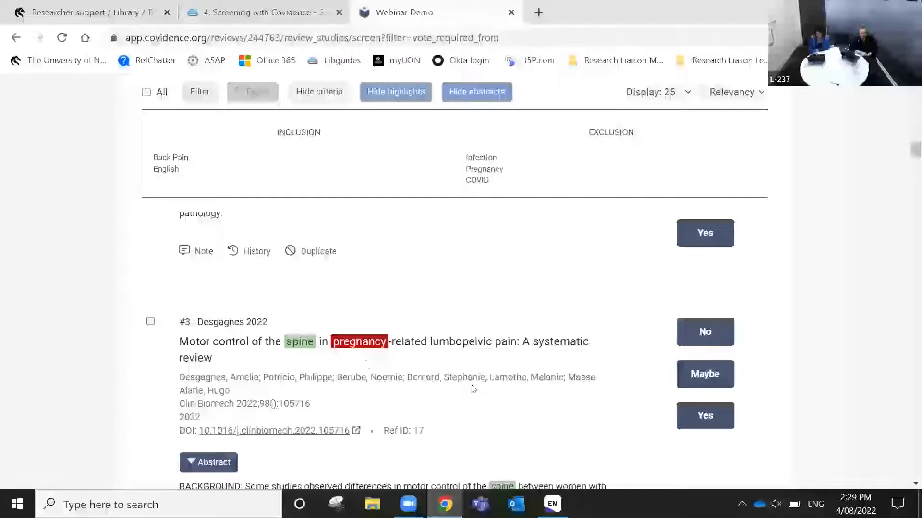
scroll(472, 387, "down", 4)
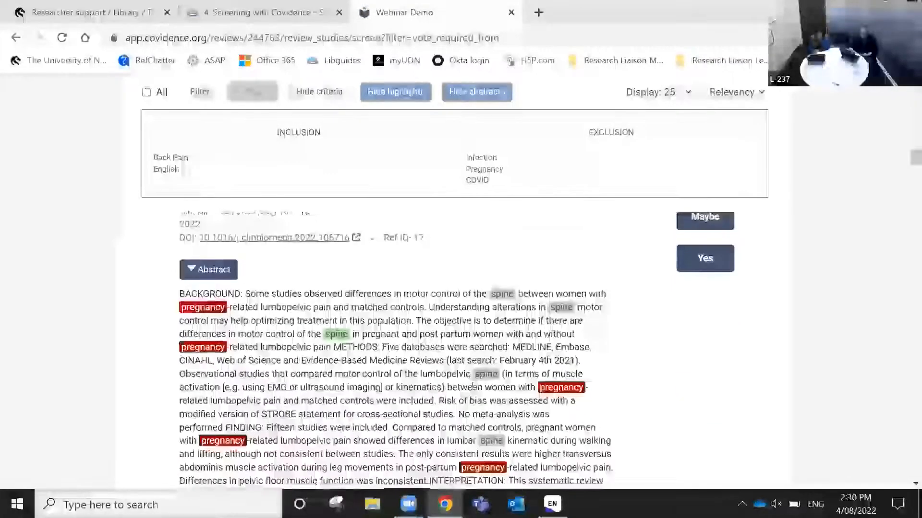
scroll(472, 386, "down", 2)
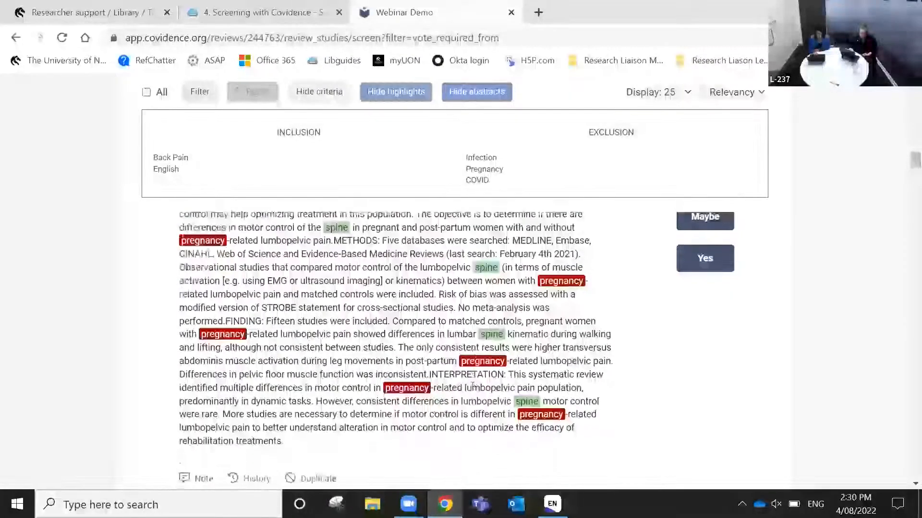
scroll(472, 402, "up", 10)
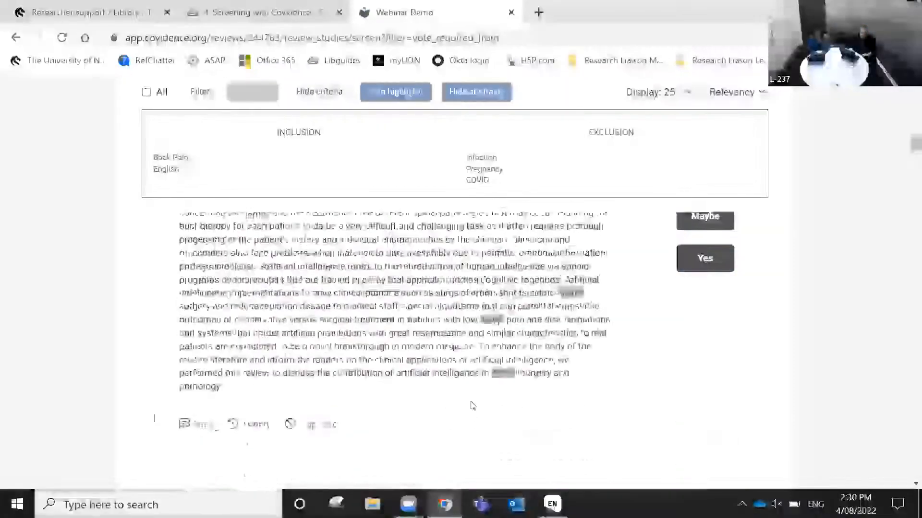
scroll(472, 403, "up", 5)
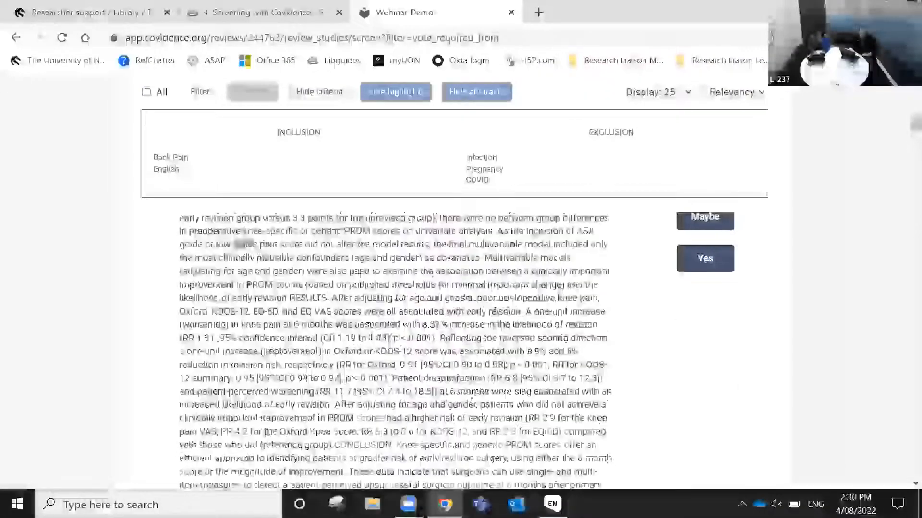
scroll(472, 402, "up", 8)
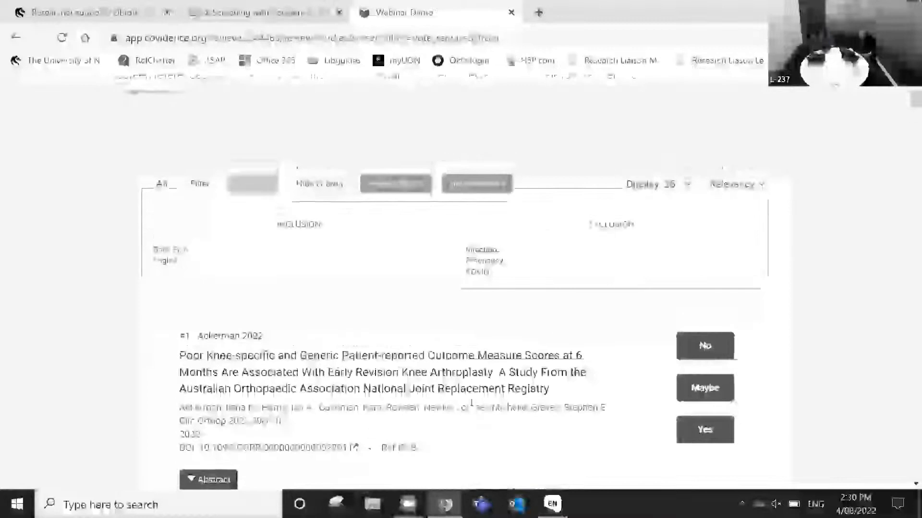
scroll(508, 402, "down", 3)
scroll(509, 404, "up", 5)
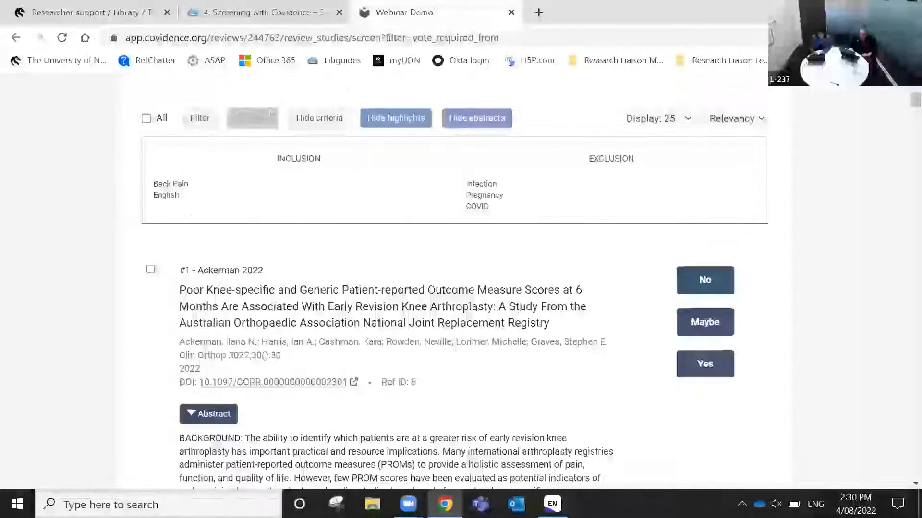
scroll(465, 337, "down", 6)
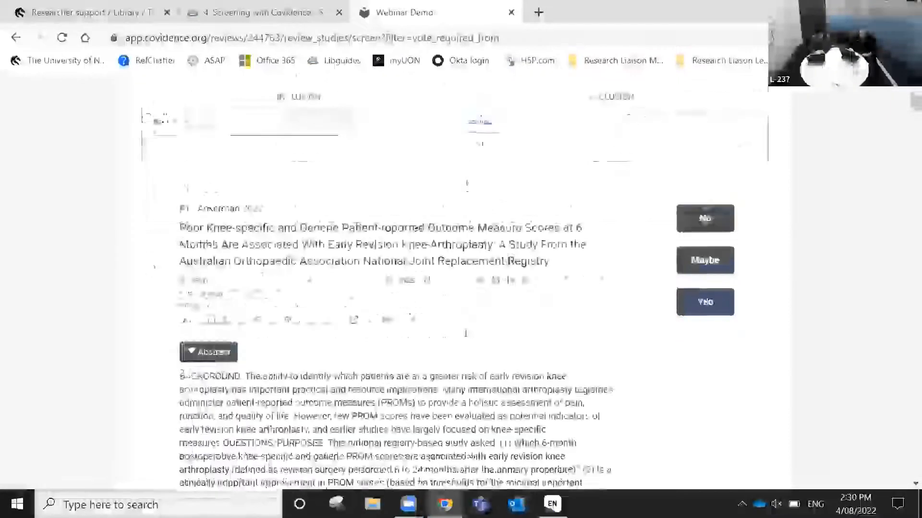
scroll(213, 258, "up", 6)
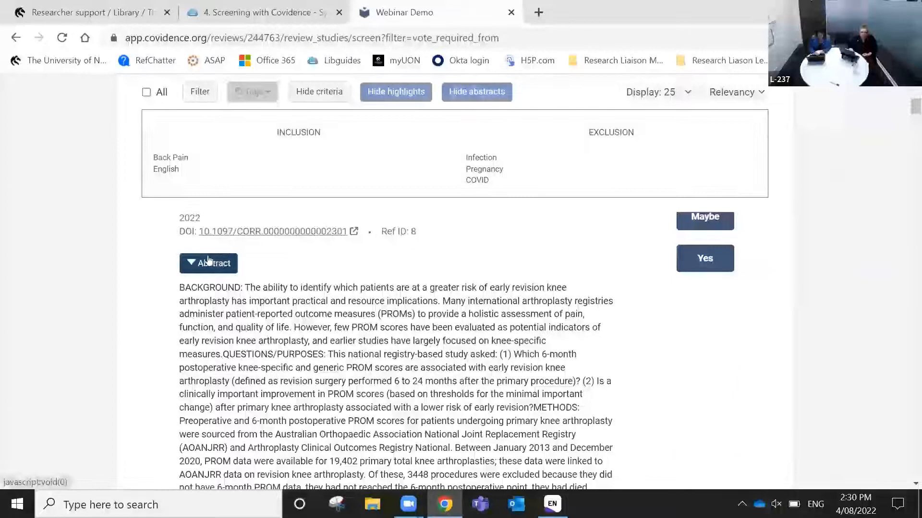
Toggle study #1 Ackerman 2022's abstract, leaving it collapsed
left_click(211, 261)
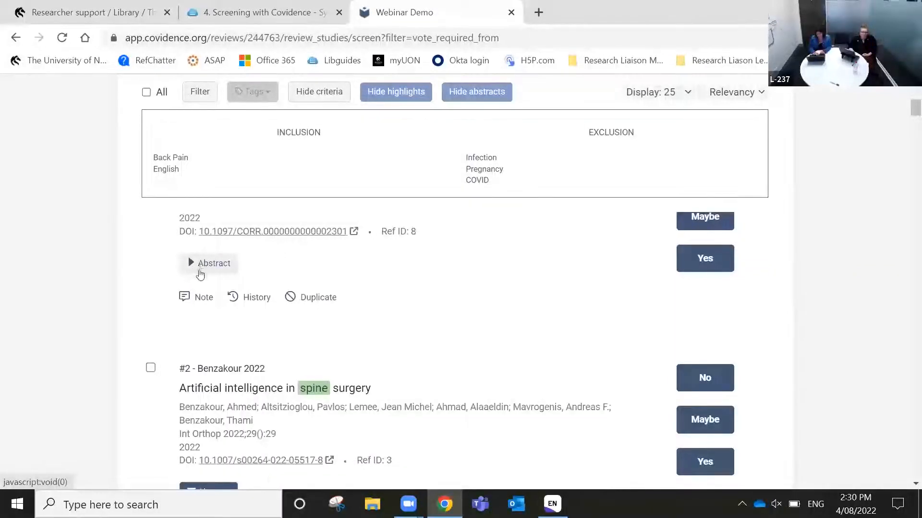
left_click(203, 274)
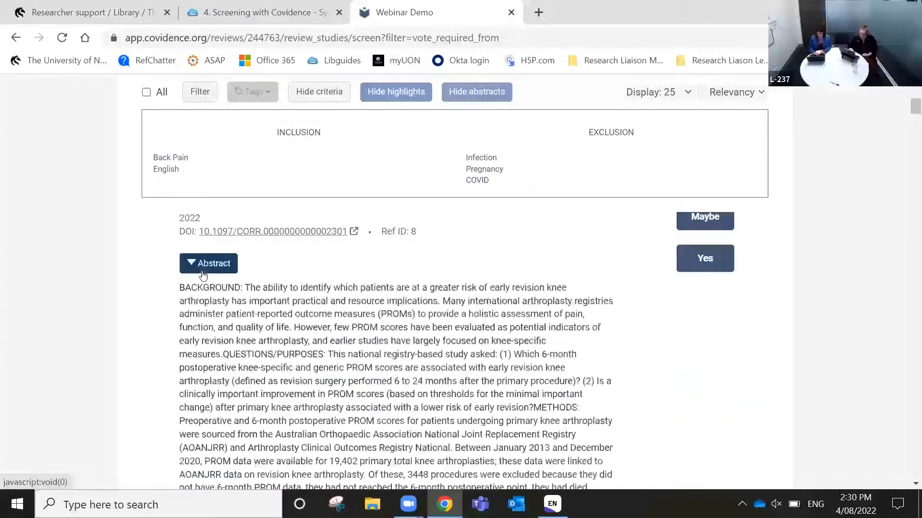
left_click(203, 271)
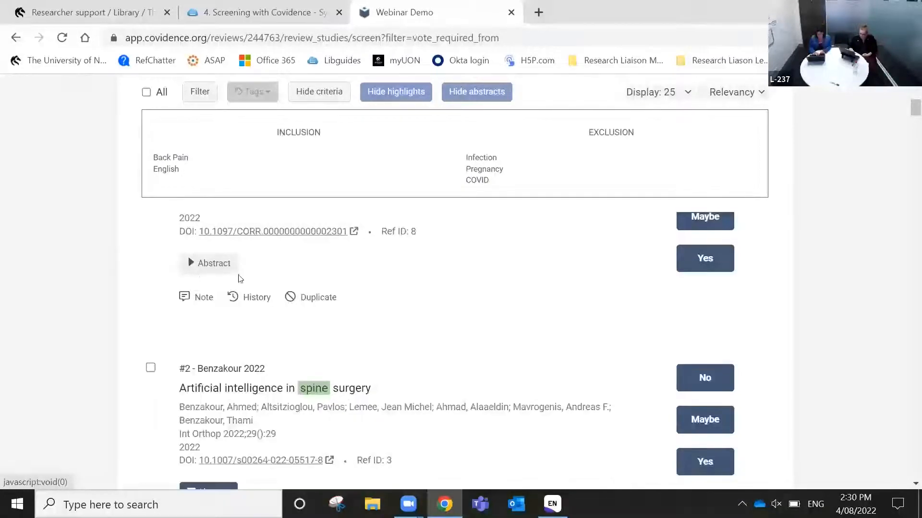
Briefly open and close the keyword filter options, then tick Ackerman 2022 for tagging
scroll(439, 318, "up", 3)
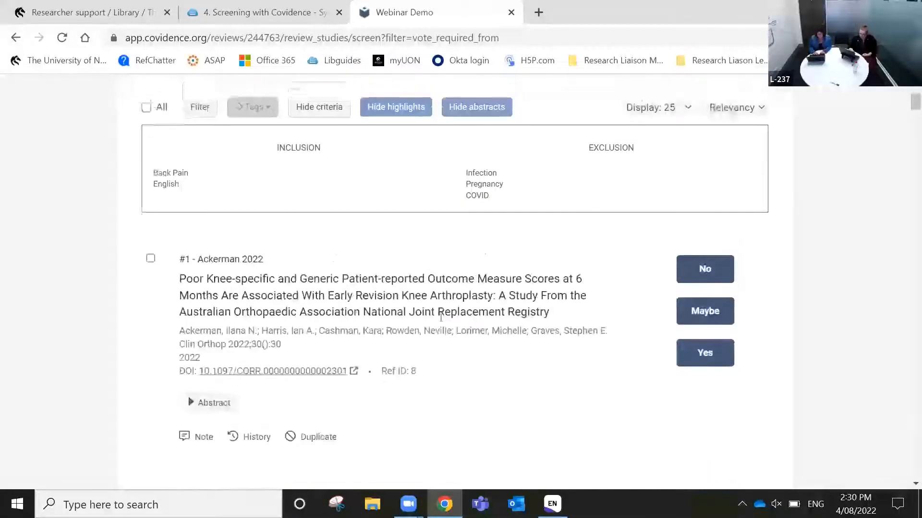
scroll(440, 317, "up", 1)
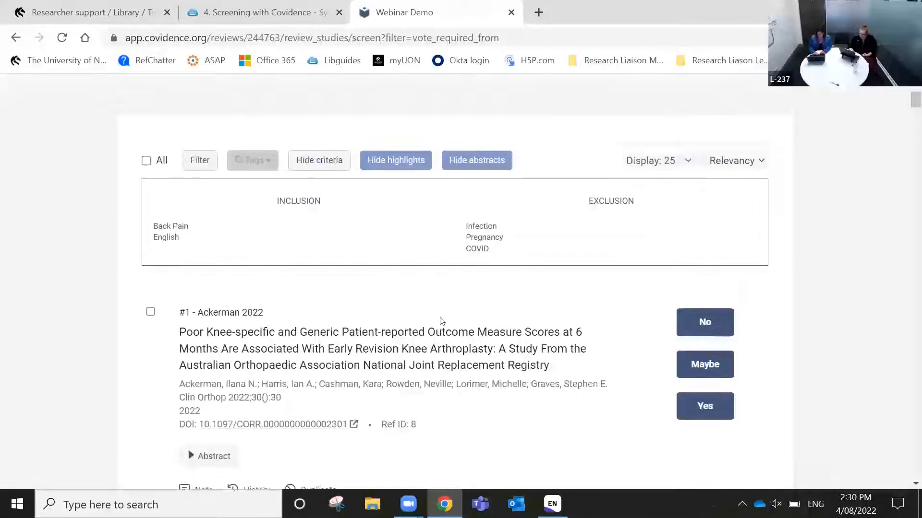
left_click(203, 161)
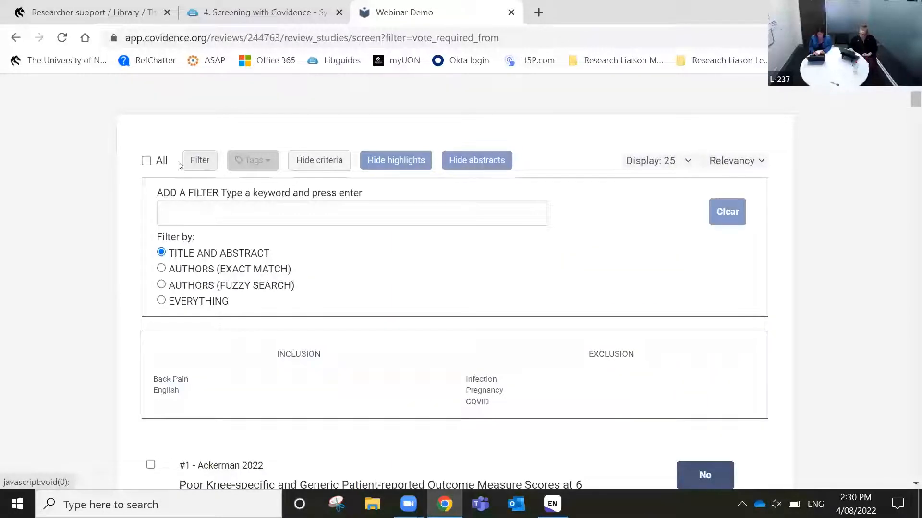
left_click(207, 161)
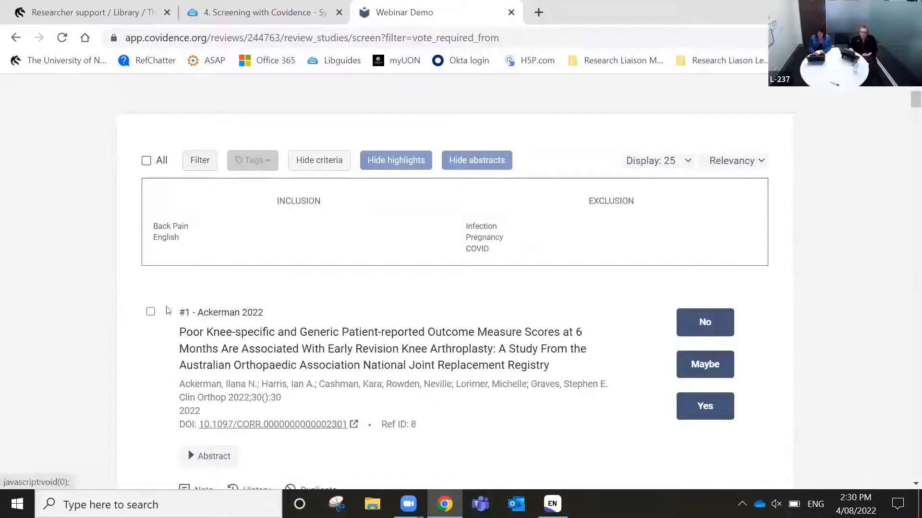
left_click(150, 313)
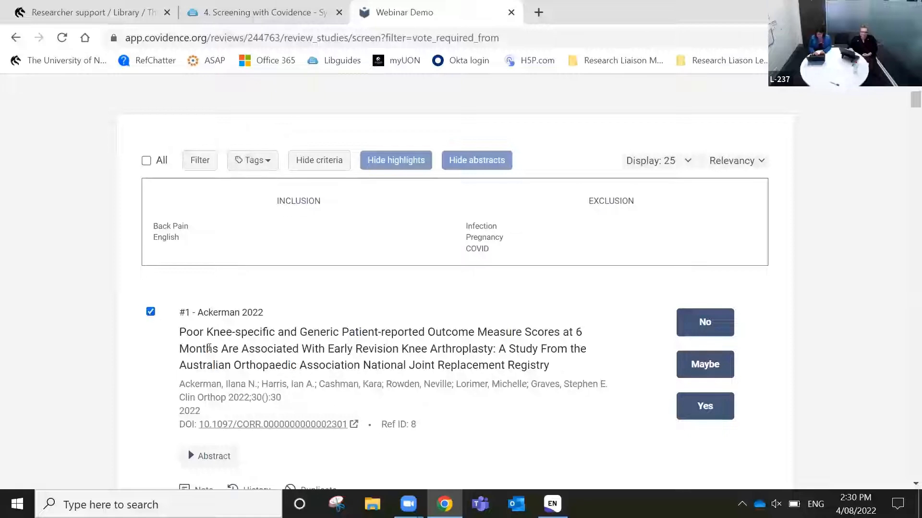
scroll(230, 365, "down", 2)
scroll(250, 377, "up", 3)
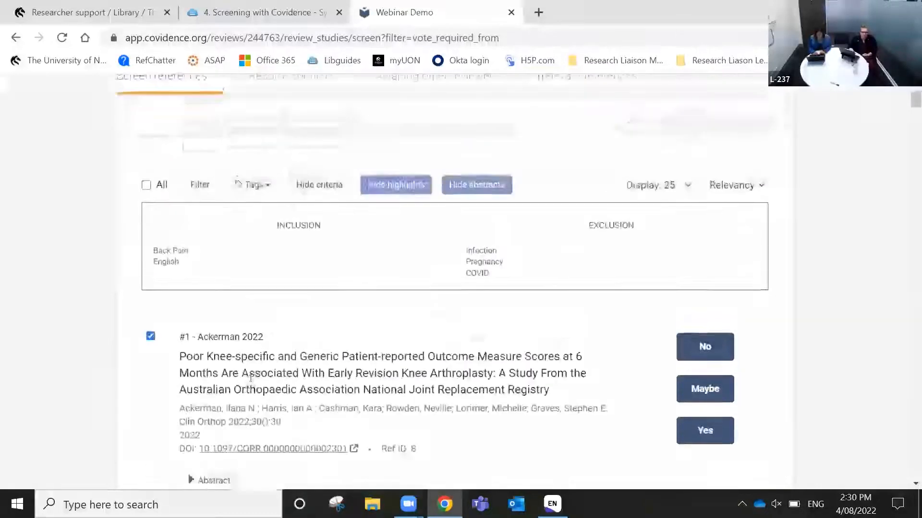
Tag the selected Ackerman 2022 study as RCT
left_click(264, 195)
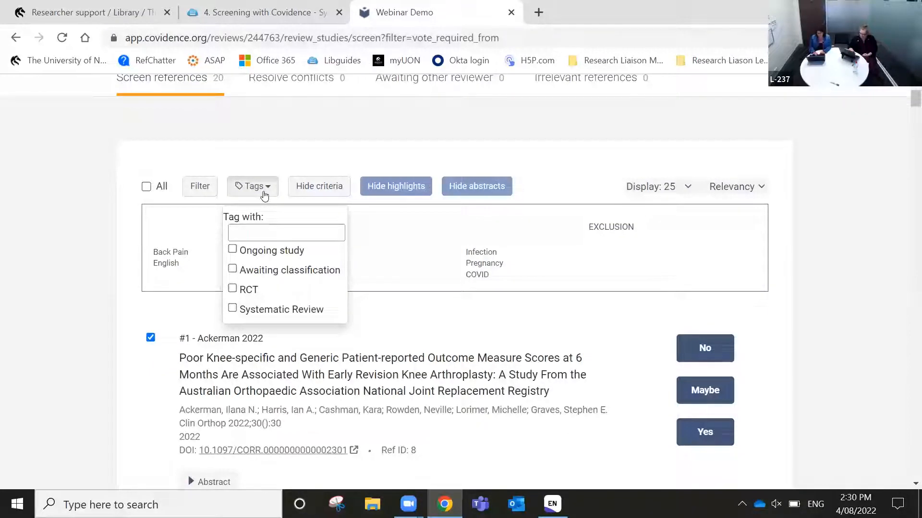
left_click(232, 289)
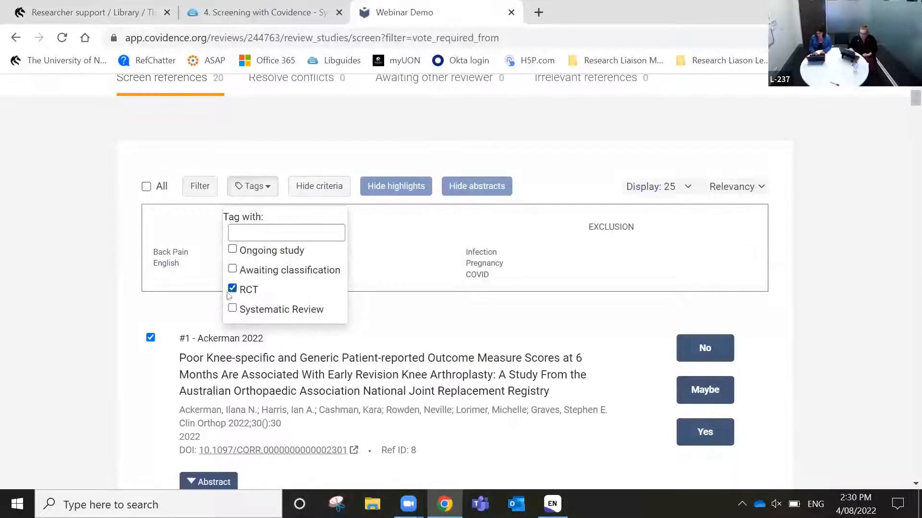
left_click(188, 325)
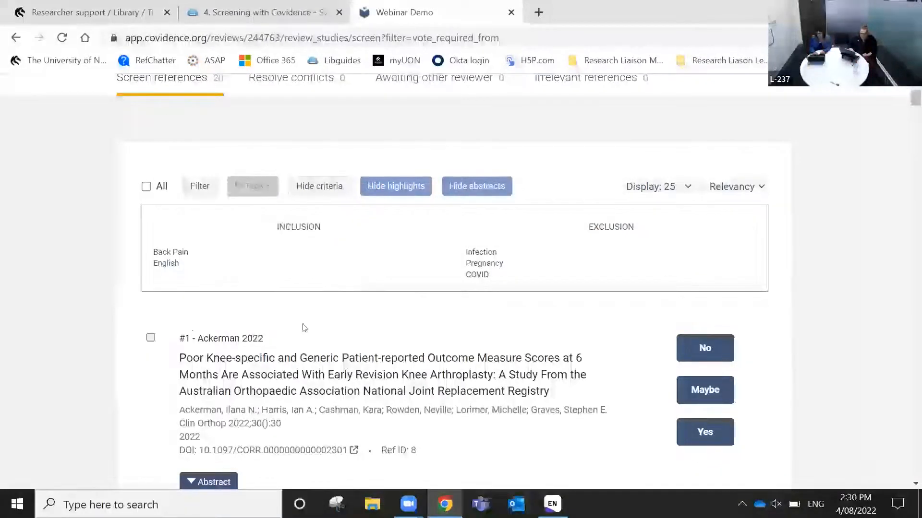
scroll(304, 324, "down", 7)
scroll(304, 325, "up", 5)
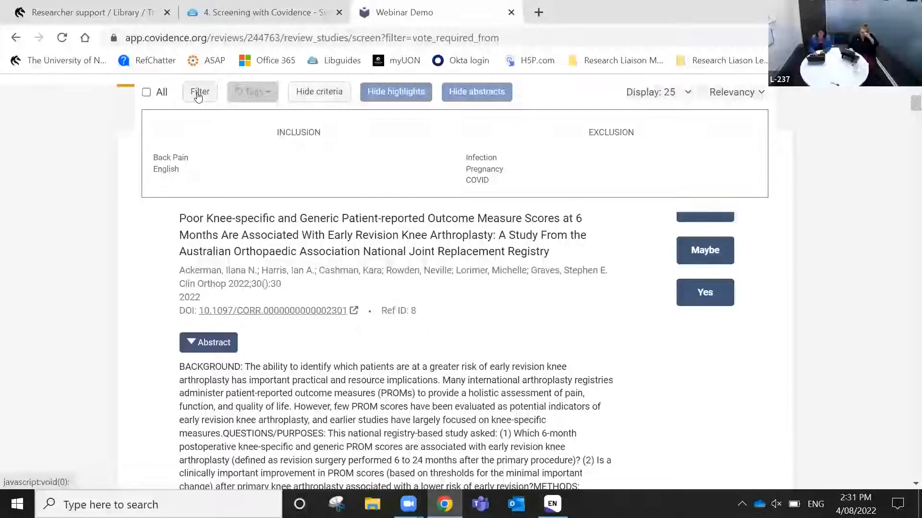
Filter the screening references by the RCT keyword
left_click(198, 96)
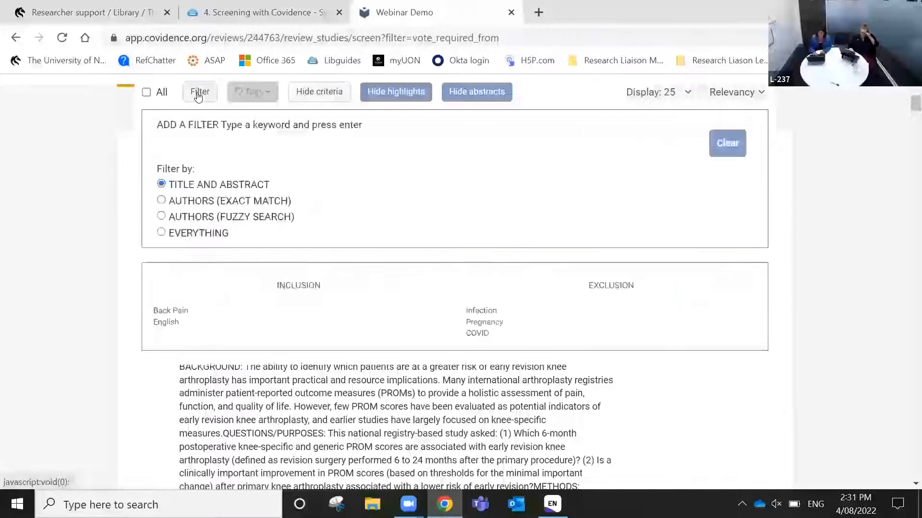
left_click(196, 146)
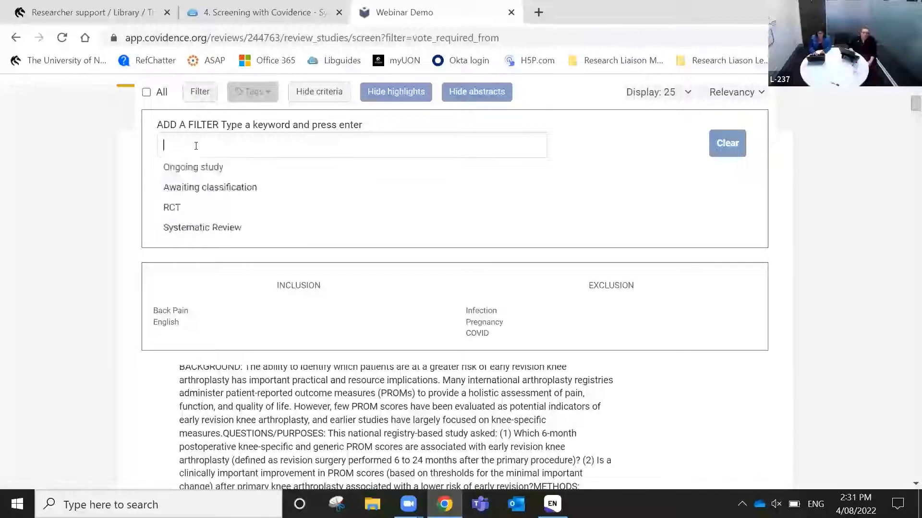
left_click(177, 207)
left_click(678, 147)
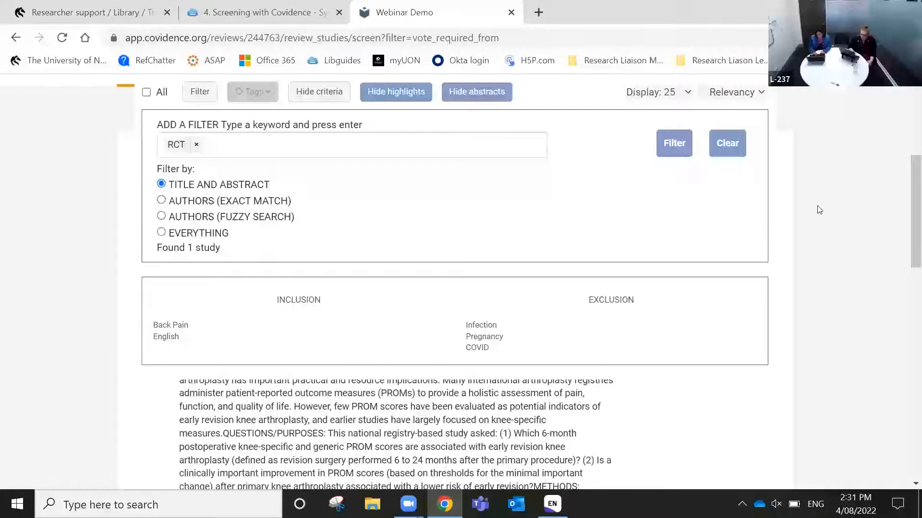
scroll(819, 210, "up", 3)
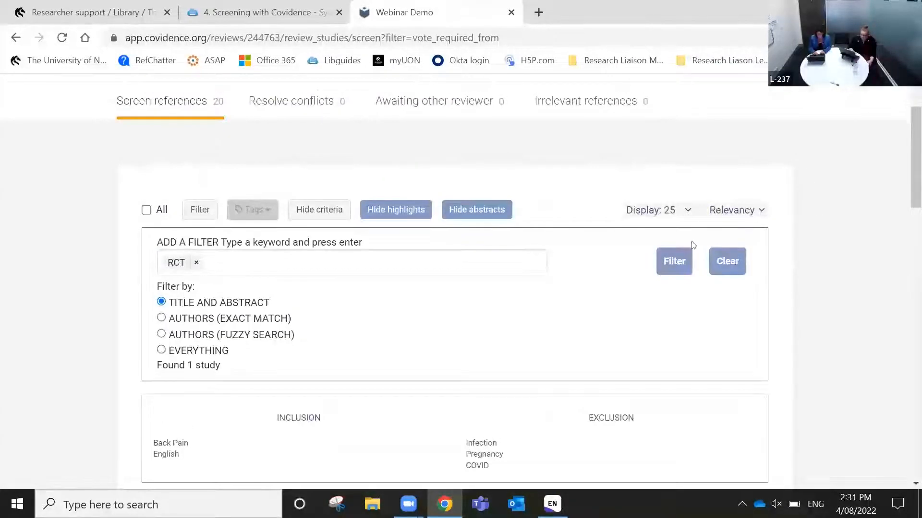
Remove the RCT keyword filter, then re-add RCT from the suggestions and reapply it
left_click(727, 262)
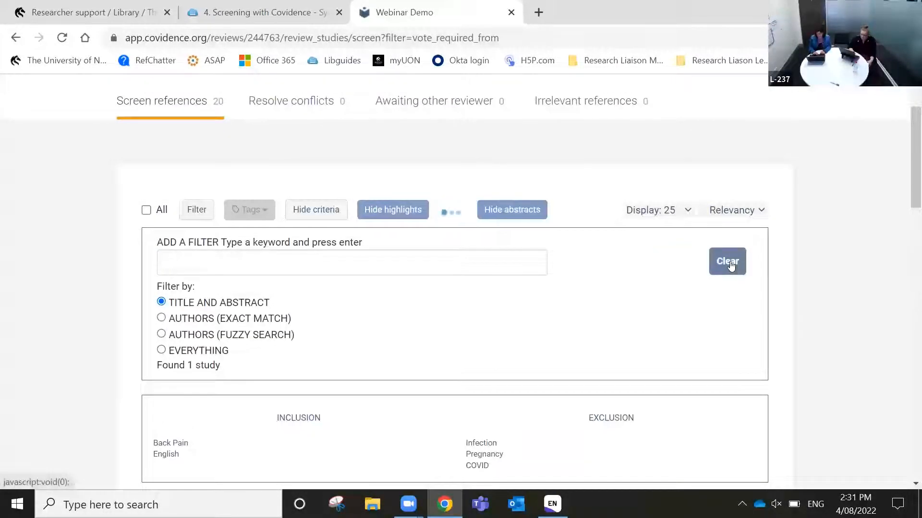
left_click(496, 257)
left_click(283, 322)
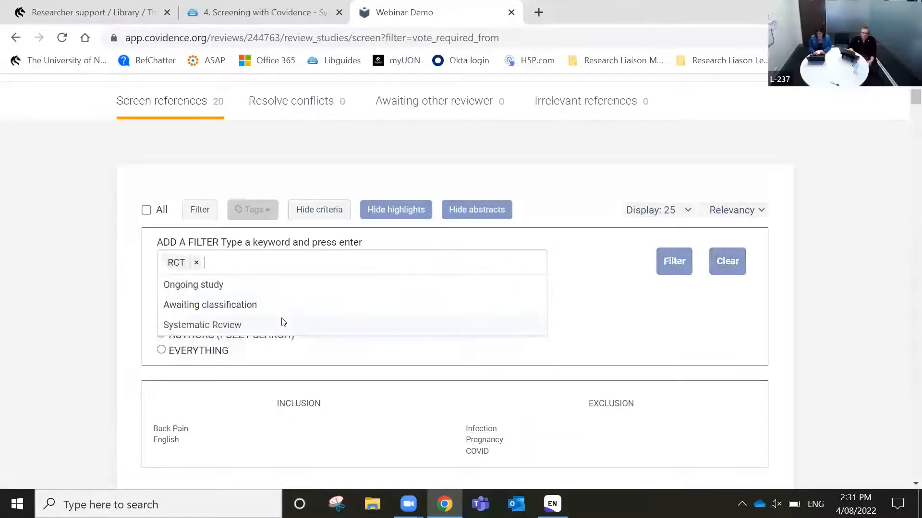
left_click(199, 213)
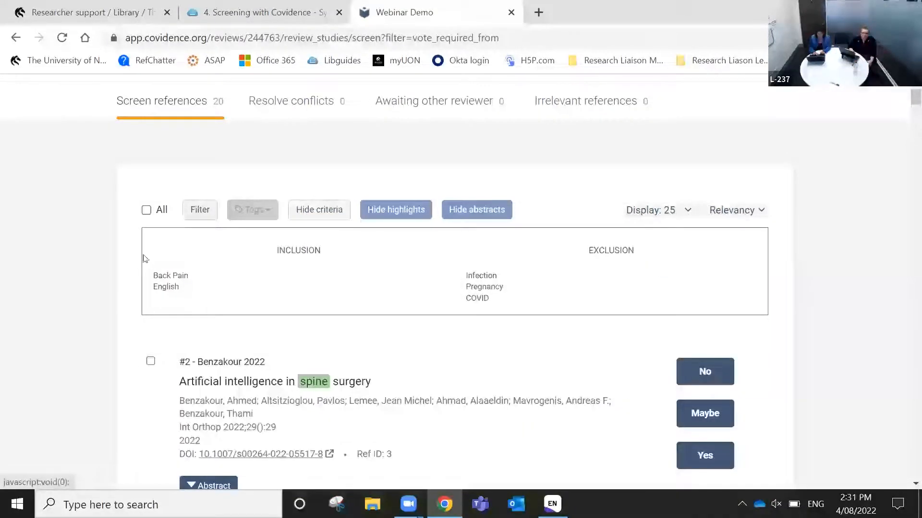
scroll(91, 327, "down", 3)
scroll(92, 328, "down", 2)
scroll(92, 328, "up", 3)
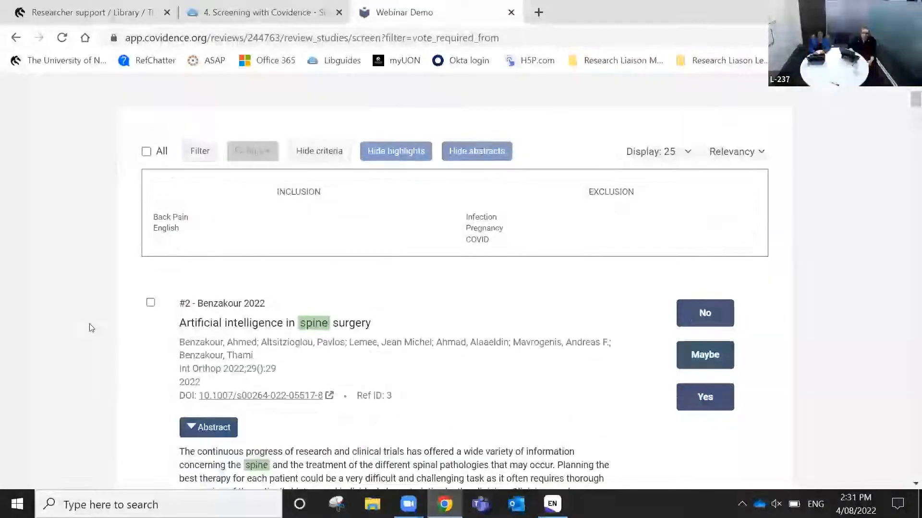
scroll(92, 328, "down", 2)
scroll(89, 325, "up", 3)
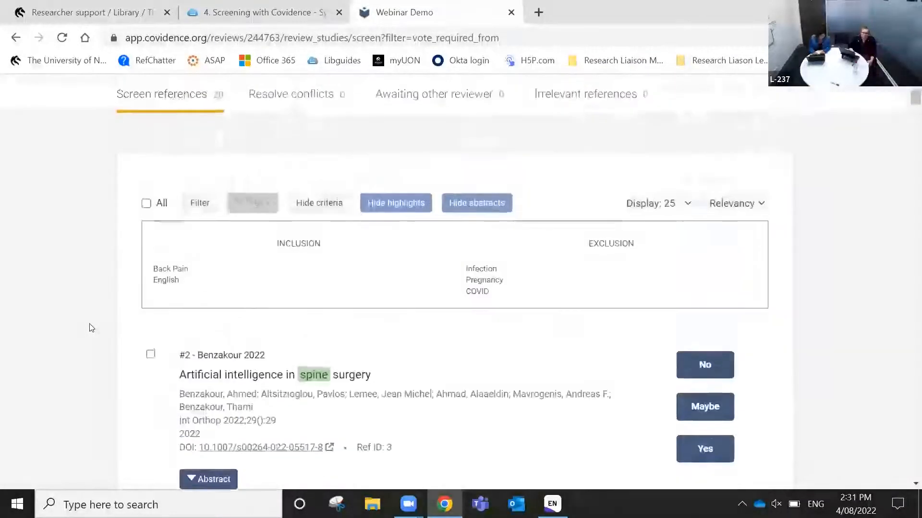
Clear the RCT keyword filter so the filter box is empty
left_click(199, 202)
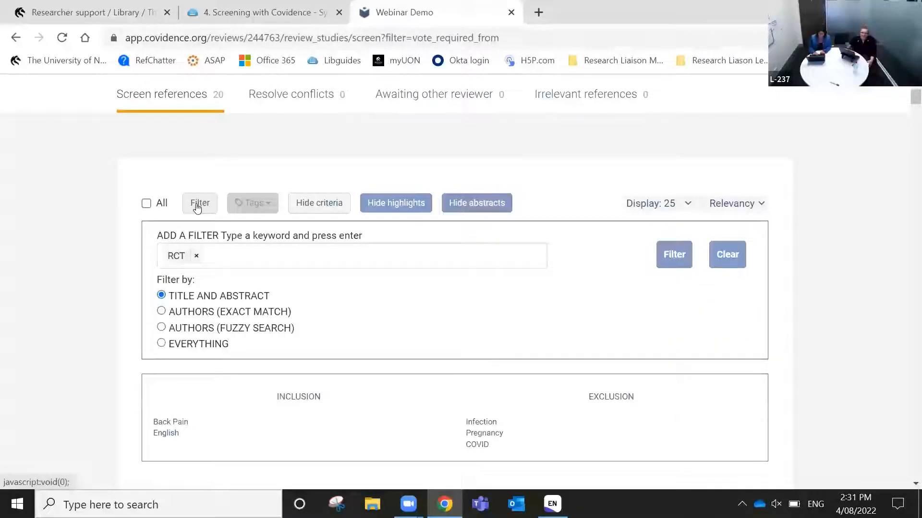
left_click(288, 254)
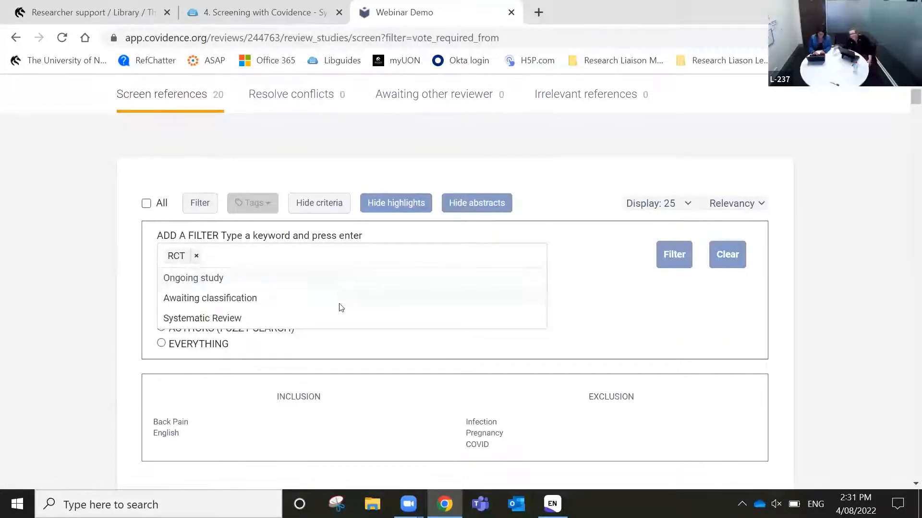
left_click(725, 255)
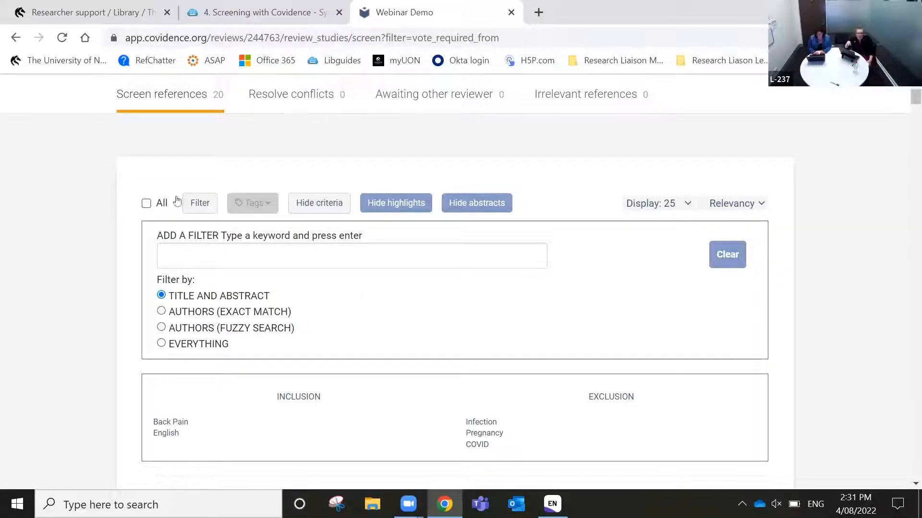
Reload all 20 references from Screen references and show the inclusion/exclusion criteria
left_click(149, 93)
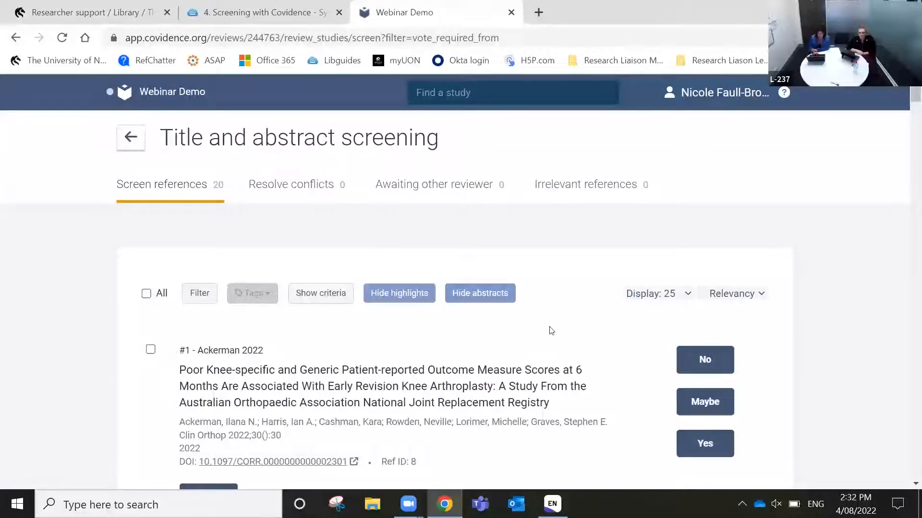
scroll(551, 330, "down", 2)
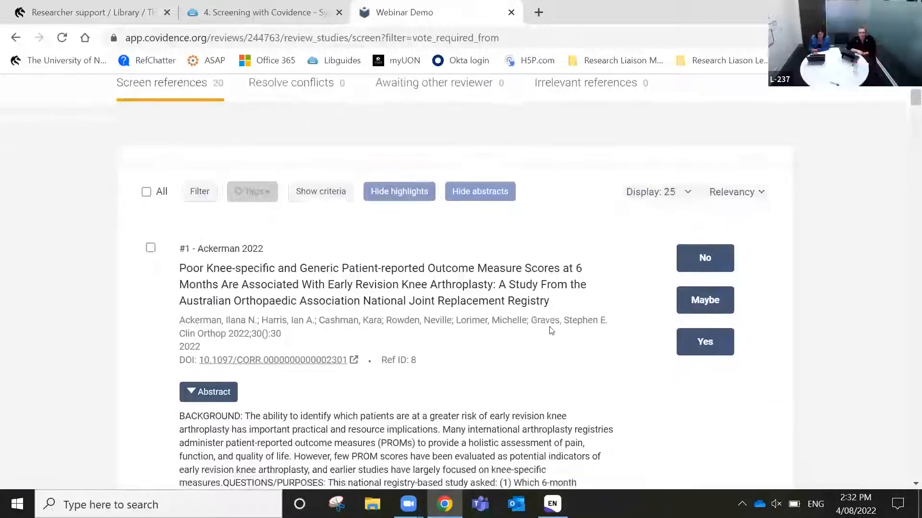
scroll(551, 331, "up", 2)
left_click(321, 264)
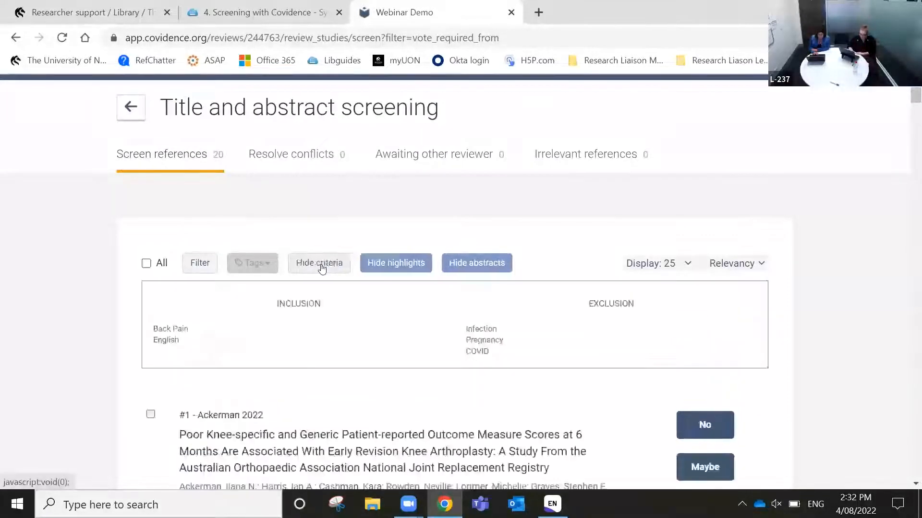
scroll(833, 362, "down", 4)
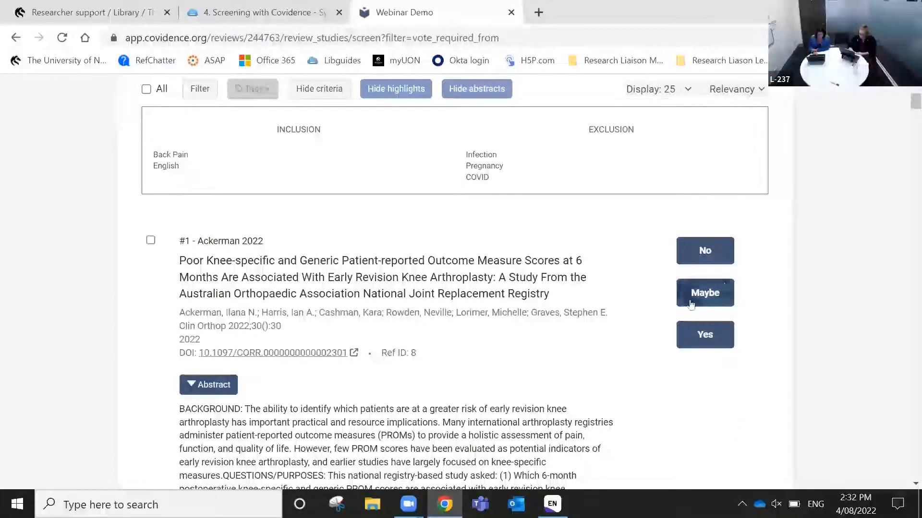
scroll(757, 261, "up", 3)
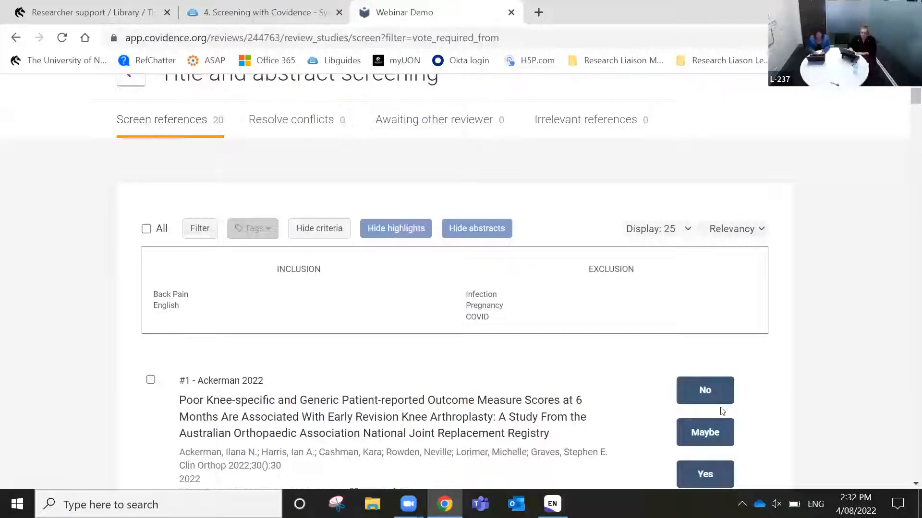
scroll(771, 382, "down", 3)
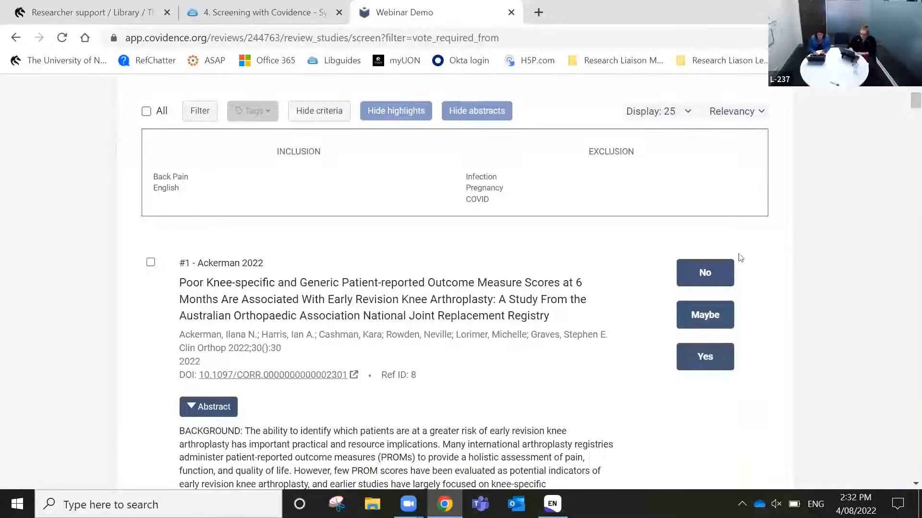
Cast Yes, Maybe or No votes on studies #1 Ackerman 2022 through #11 Hoppe 2022
left_click(700, 356)
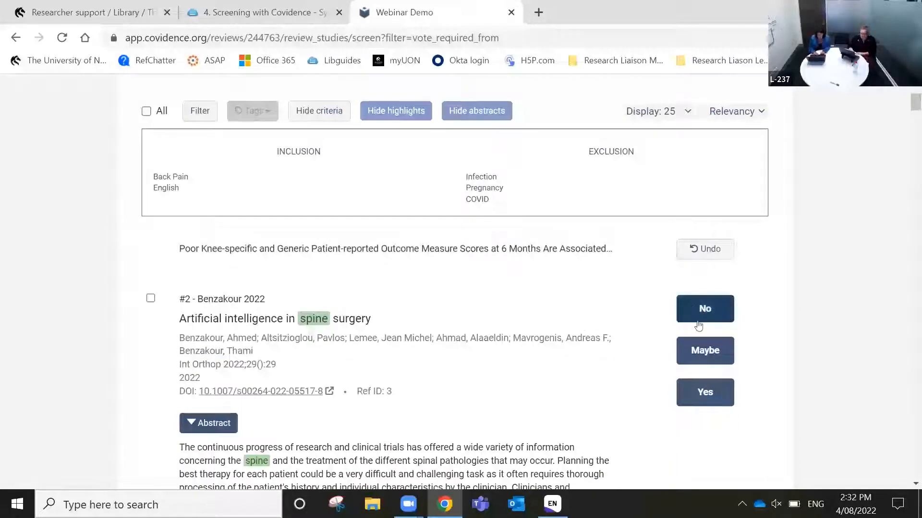
left_click(699, 350)
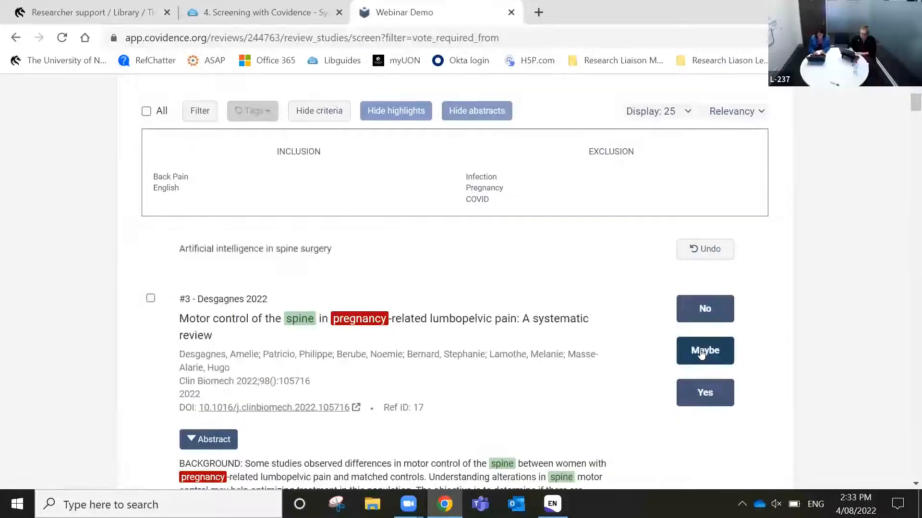
left_click(709, 310)
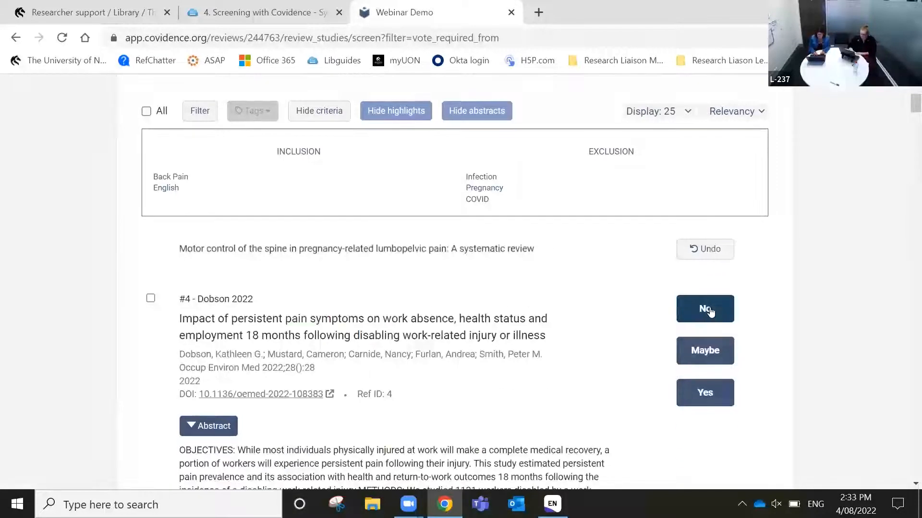
left_click(711, 399)
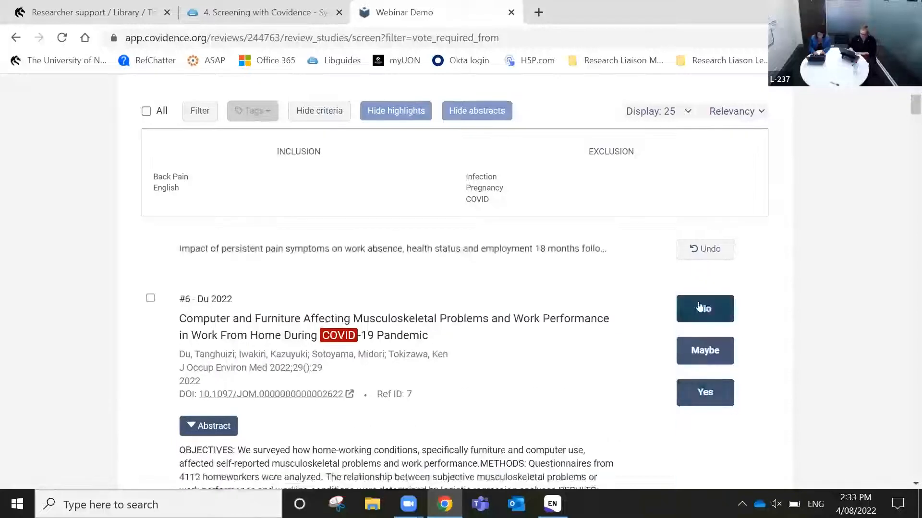
left_click(698, 305)
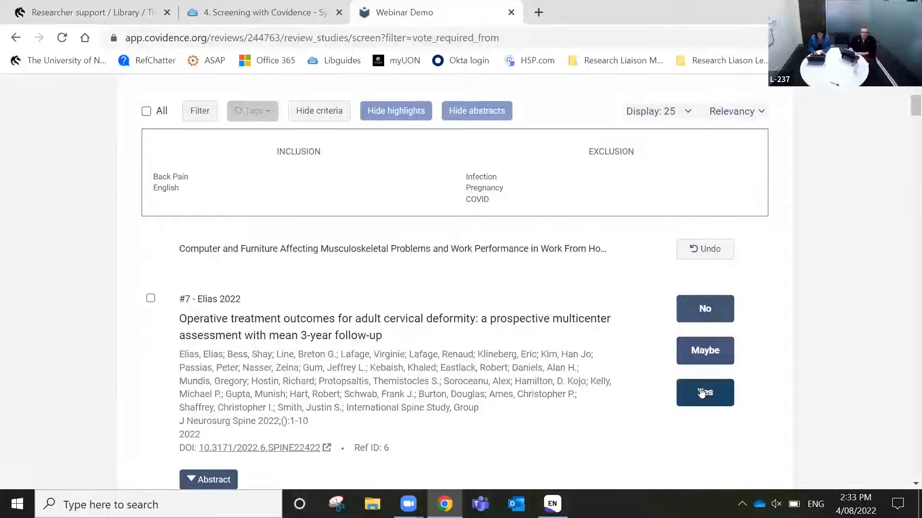
left_click(701, 392)
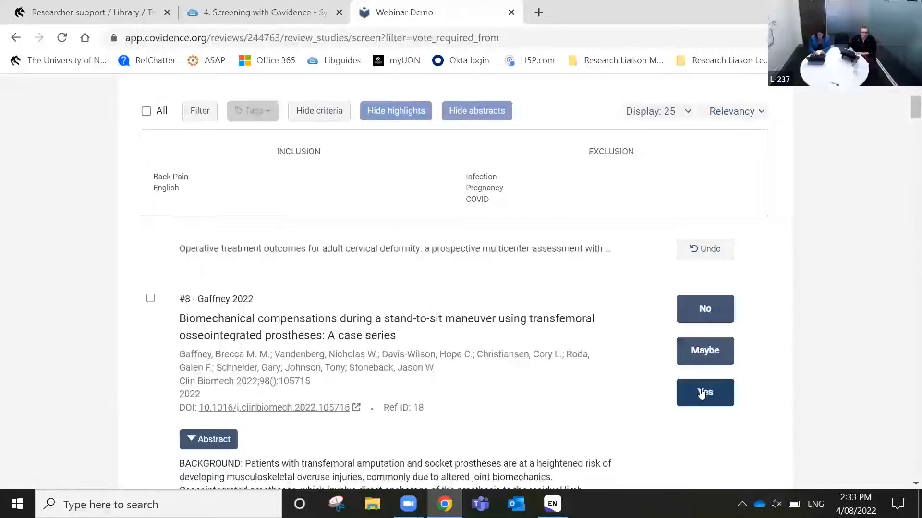
left_click(701, 391)
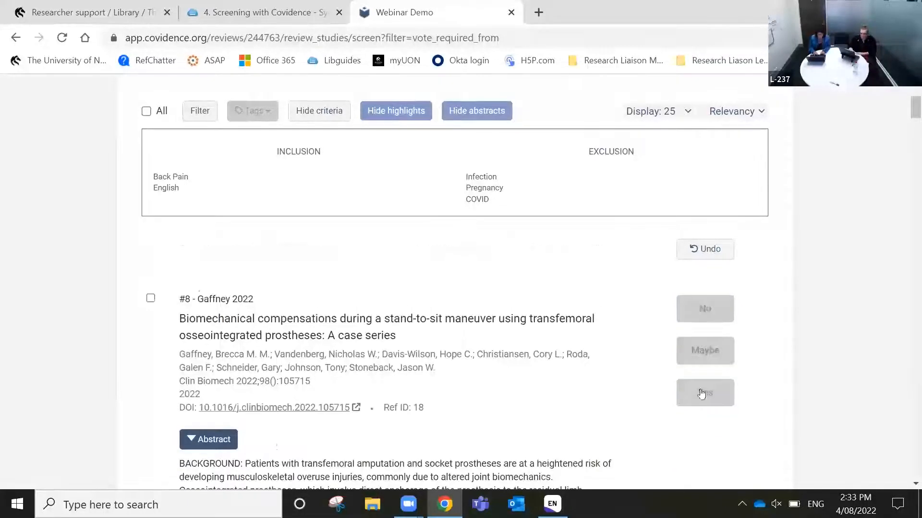
left_click(704, 310)
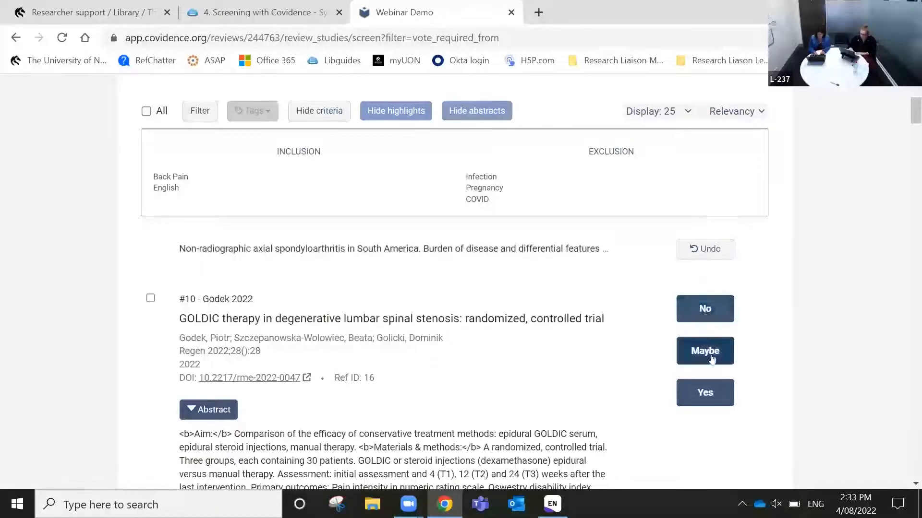
left_click(705, 393)
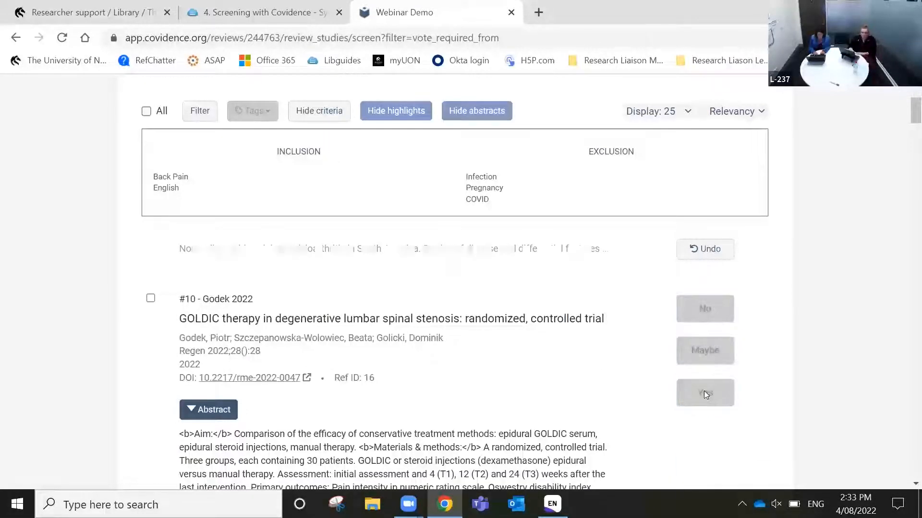
left_click(709, 394)
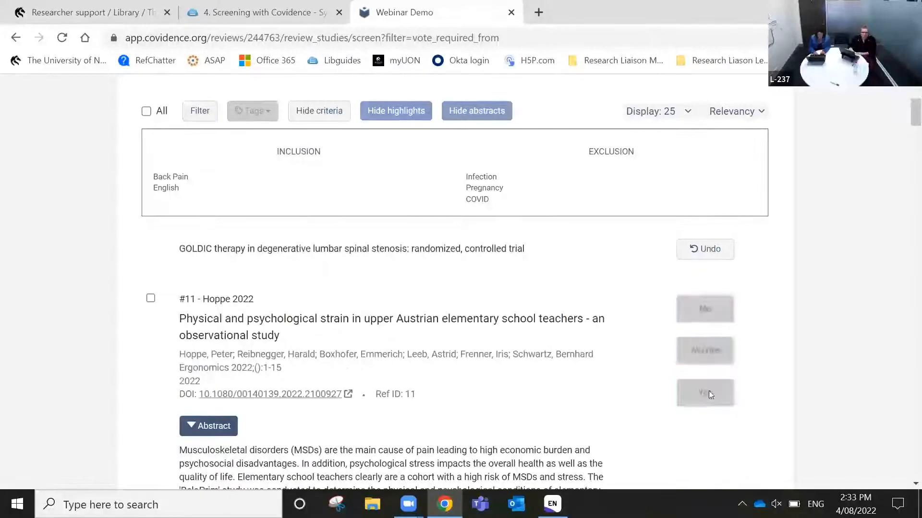
Vote on studies #12 Joyce 2022 through Veljanoski 2022, then Yes on Wang and Xiao 2022
left_click(709, 394)
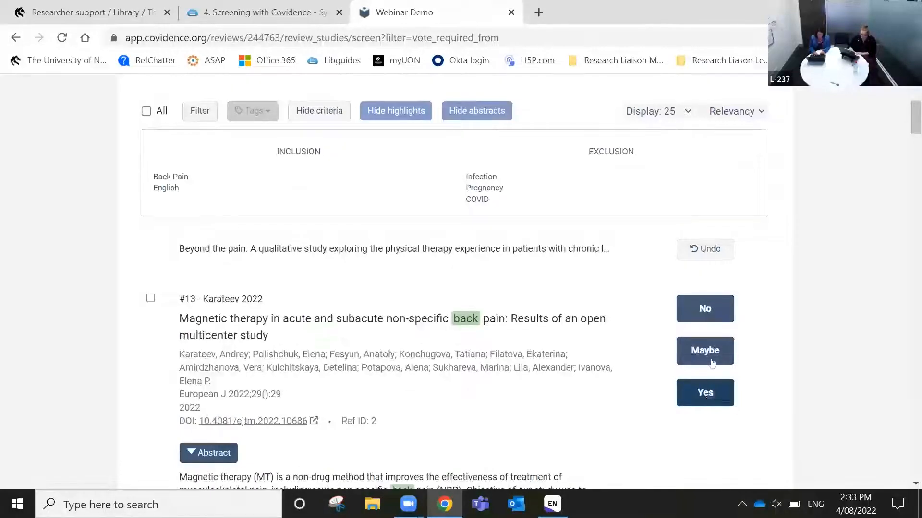
left_click(713, 306)
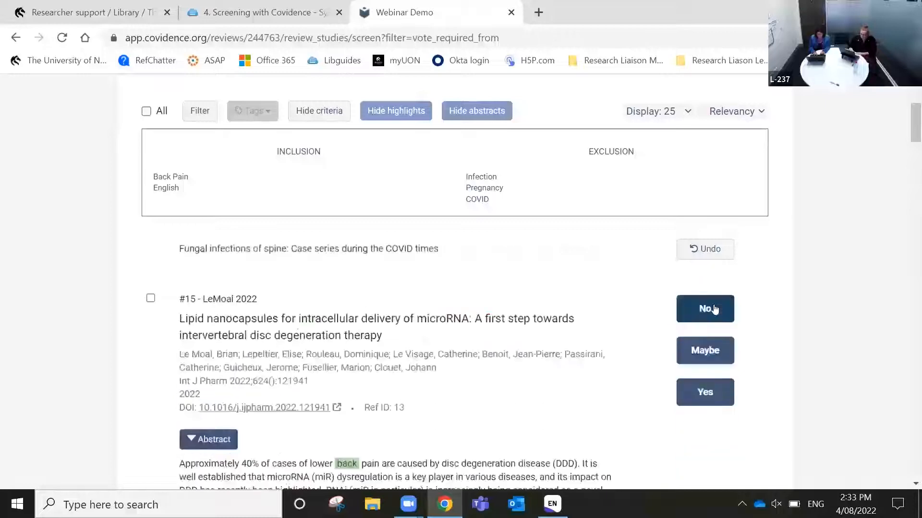
left_click(707, 355)
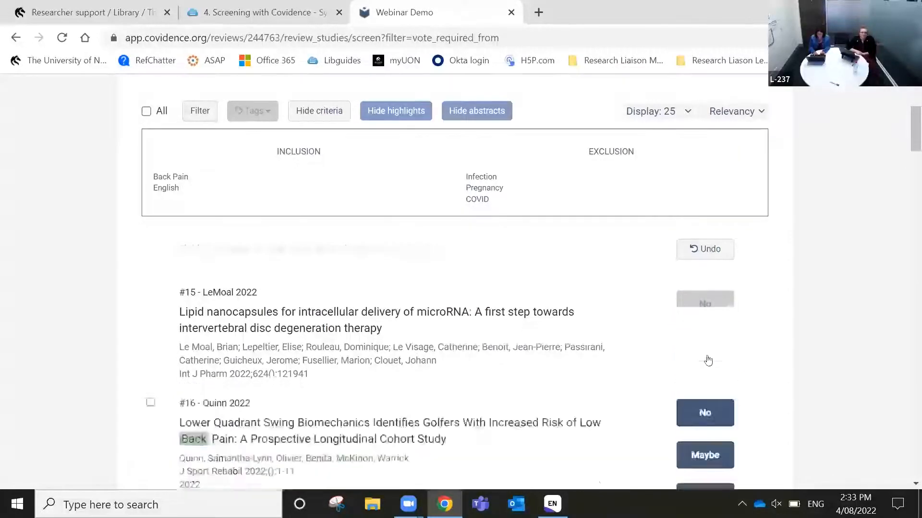
left_click(701, 392)
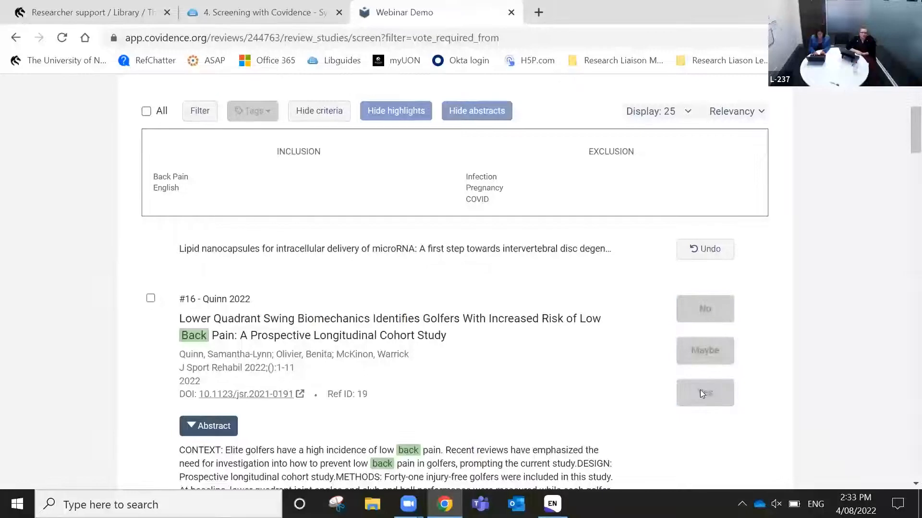
left_click(701, 393)
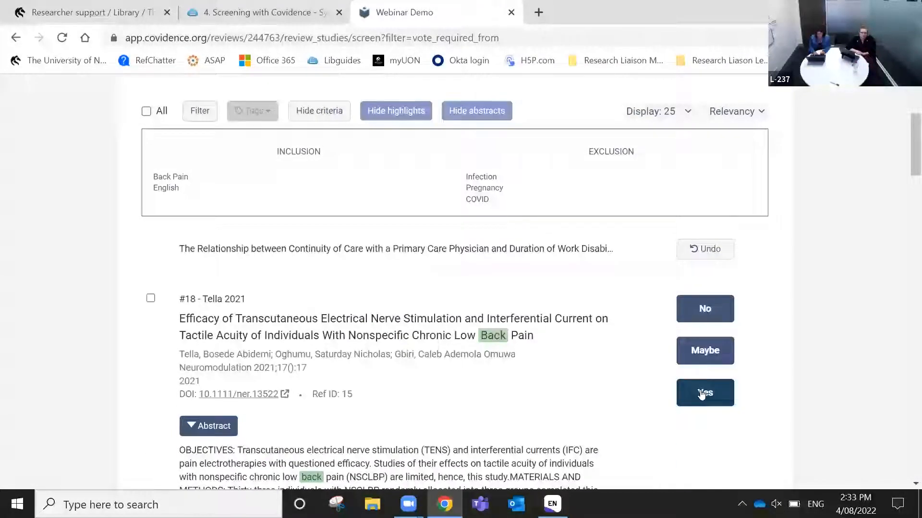
left_click(701, 392)
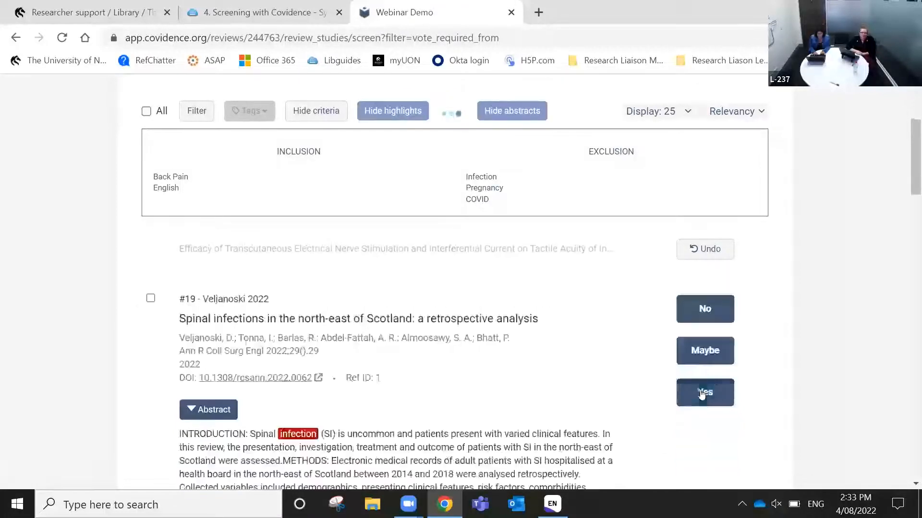
left_click(717, 311)
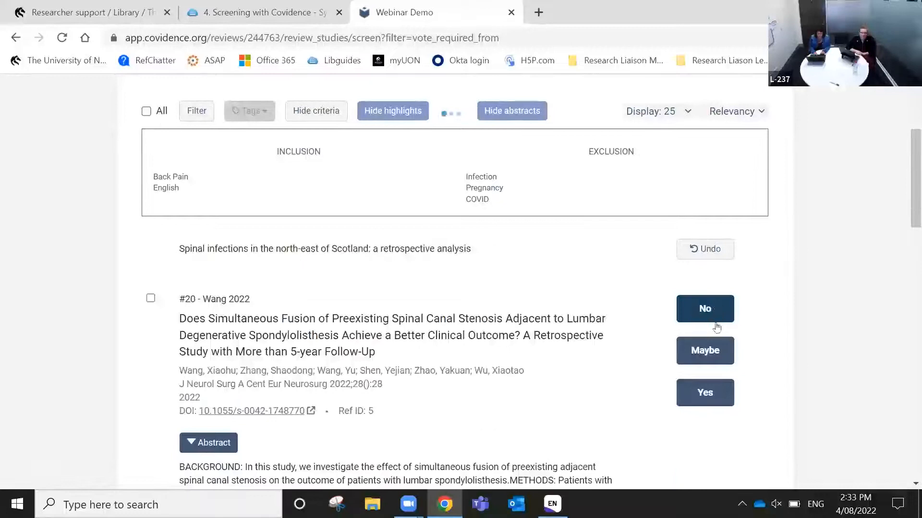
left_click(694, 398)
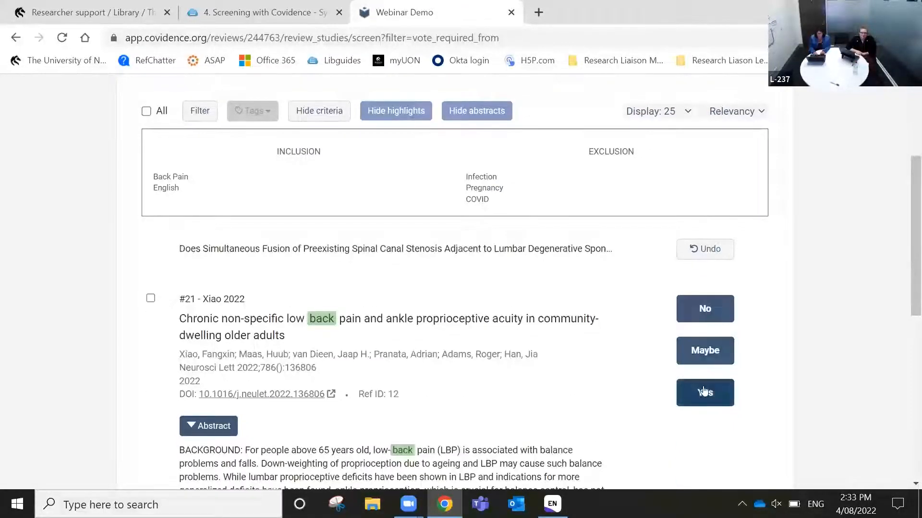
left_click(702, 386)
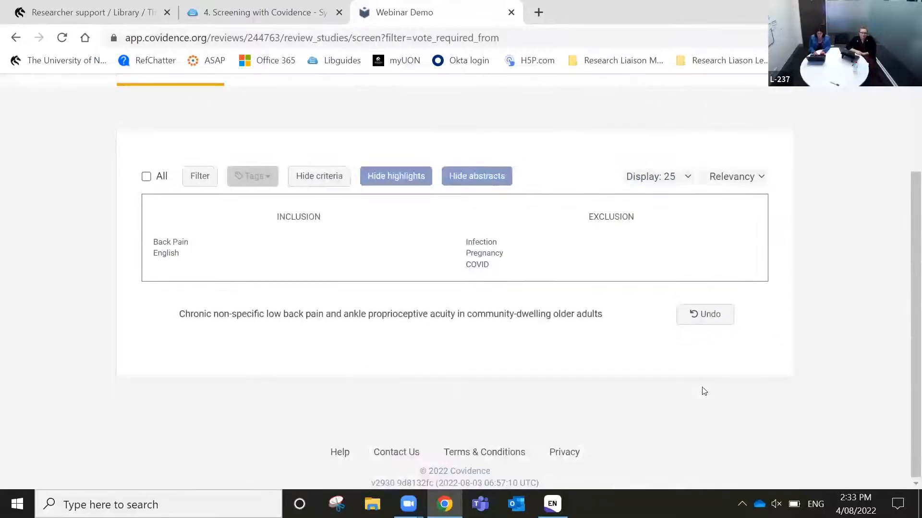
Return to the Webinar Demo Review Summary and scroll to the title and abstract screening panel
scroll(704, 391, "up", 3)
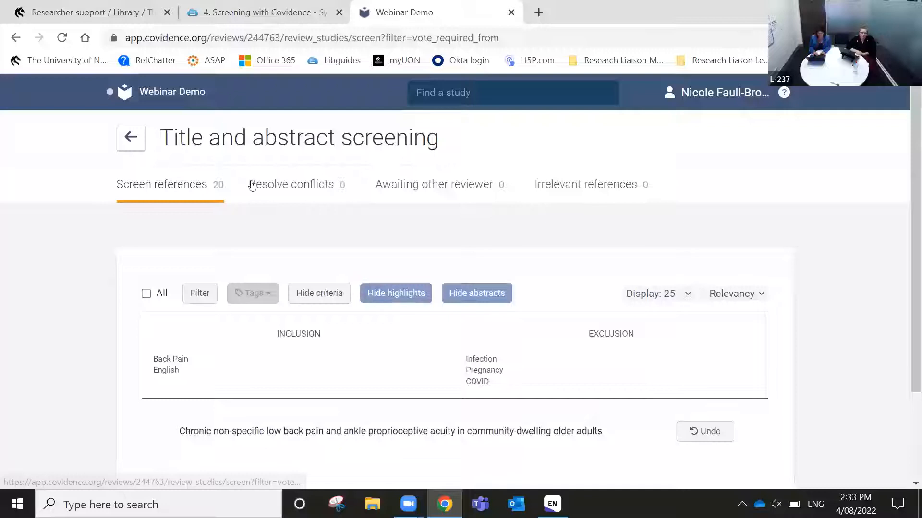
left_click(175, 96)
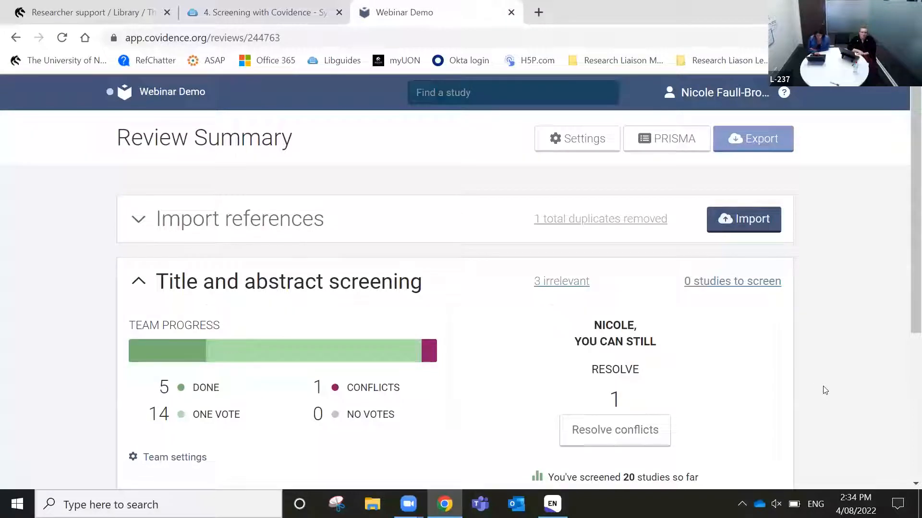
scroll(825, 389, "down", 3)
scroll(825, 390, "up", 1)
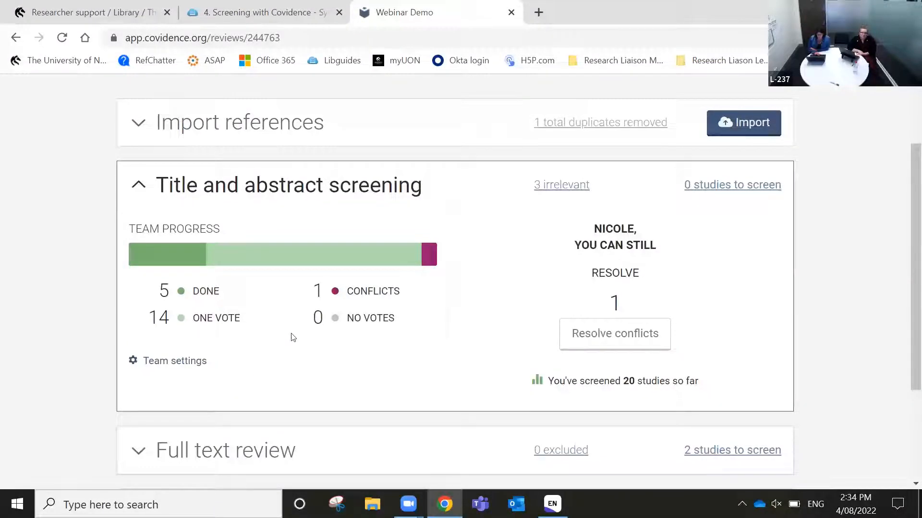
scroll(292, 336, "down", 1)
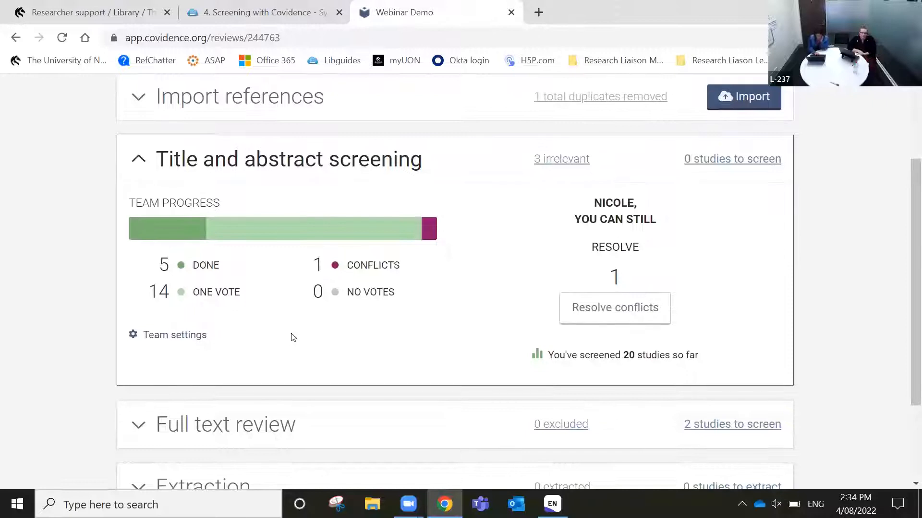
scroll(291, 336, "down", 3)
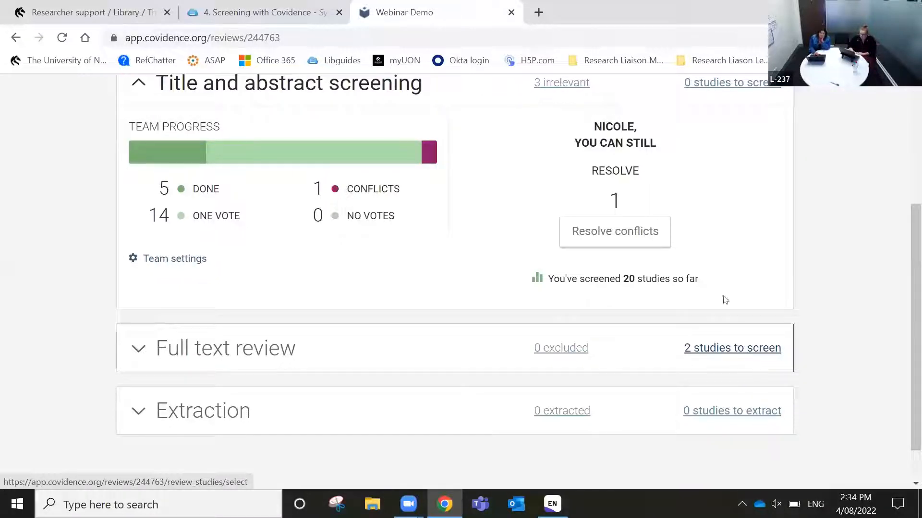
Open the title and abstract conflicts and settle Hoppe 2022 as an include
left_click(617, 245)
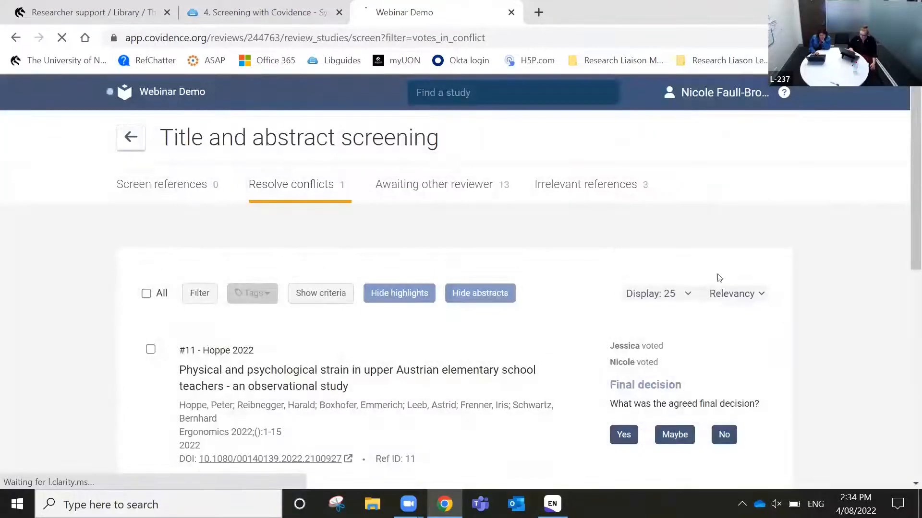
scroll(755, 377, "down", 2)
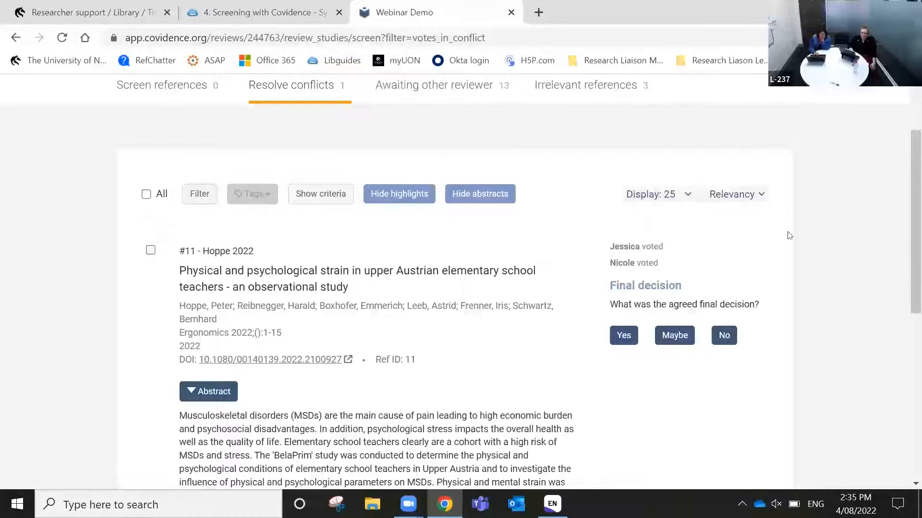
scroll(789, 235, "down", 1)
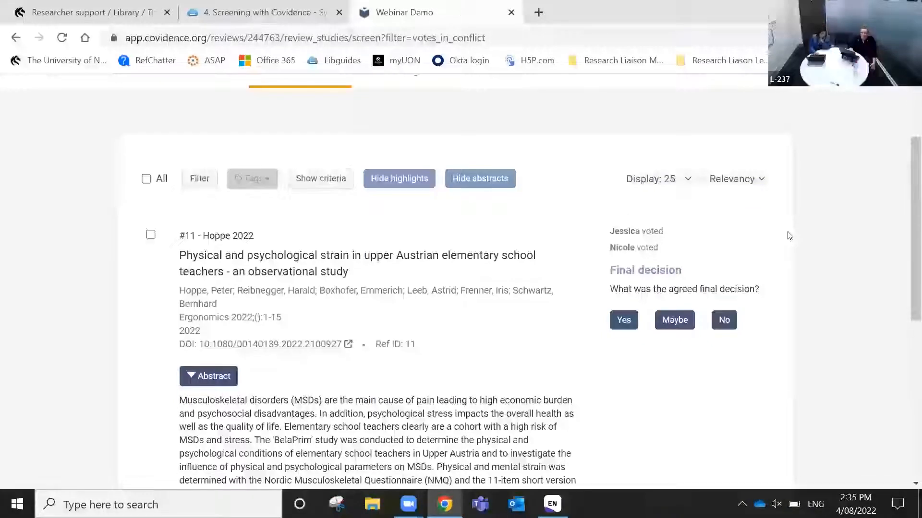
scroll(789, 236, "down", 1)
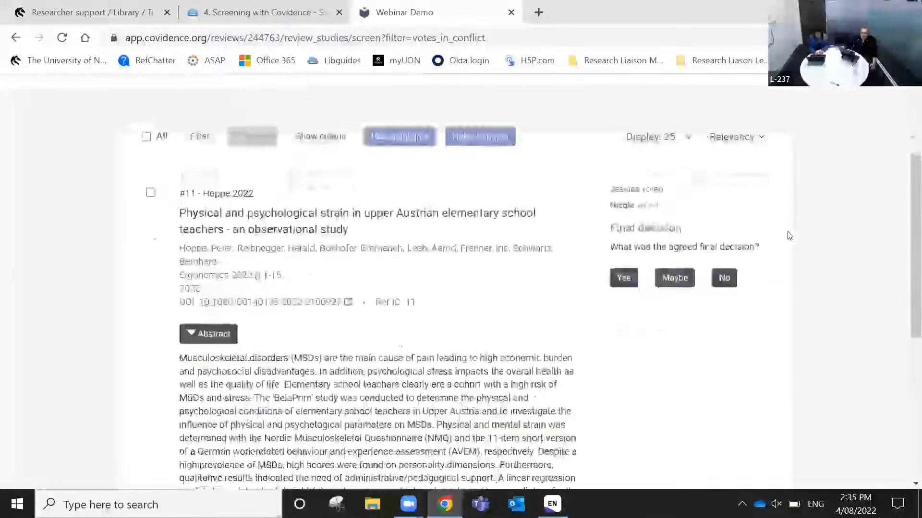
scroll(790, 236, "down", 4)
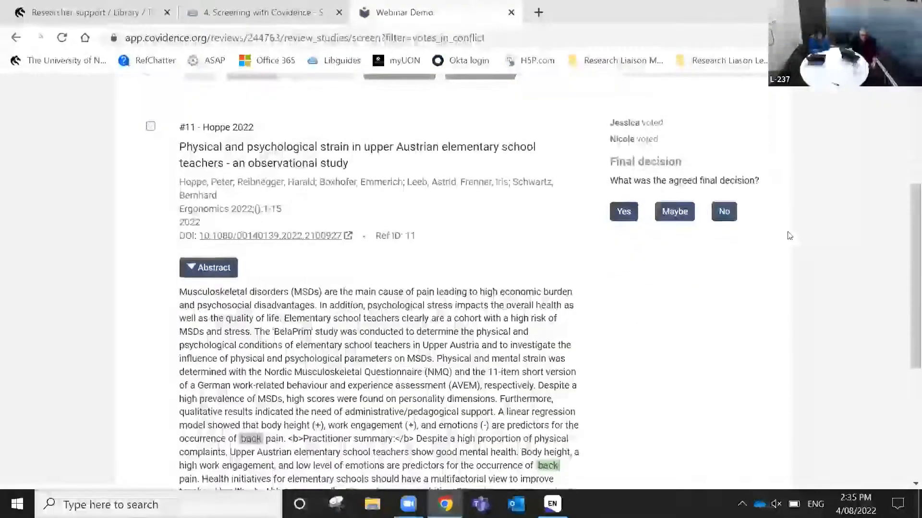
scroll(789, 235, "up", 4)
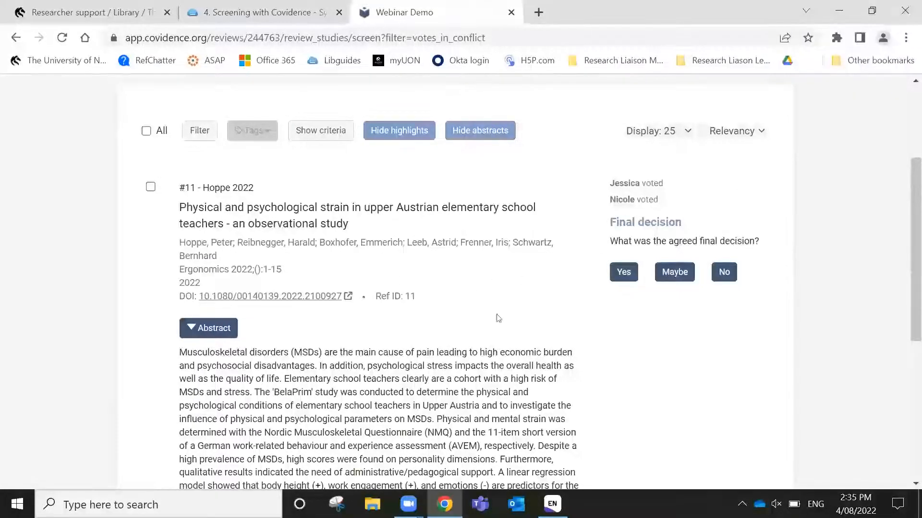
left_click(623, 272)
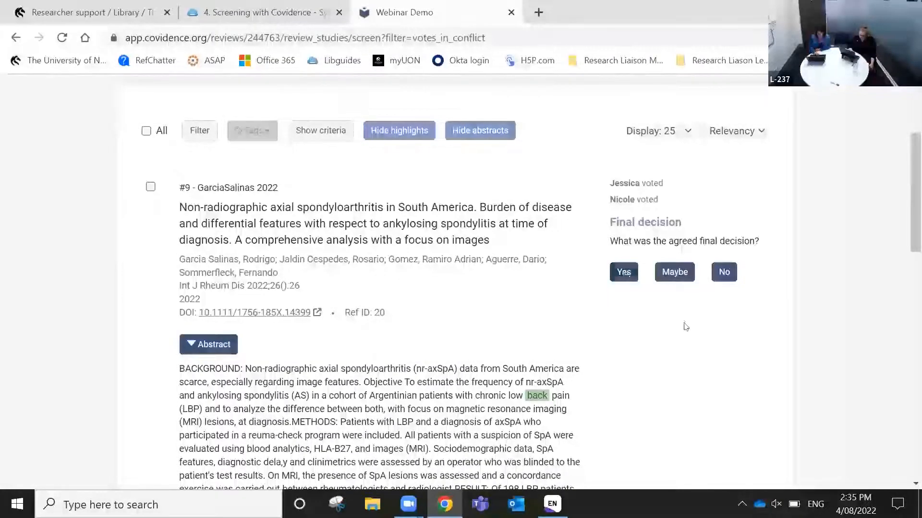
Record final No decisions for GarciaSalinas 2022 and Karateev 2022
scroll(685, 327, "down", 1)
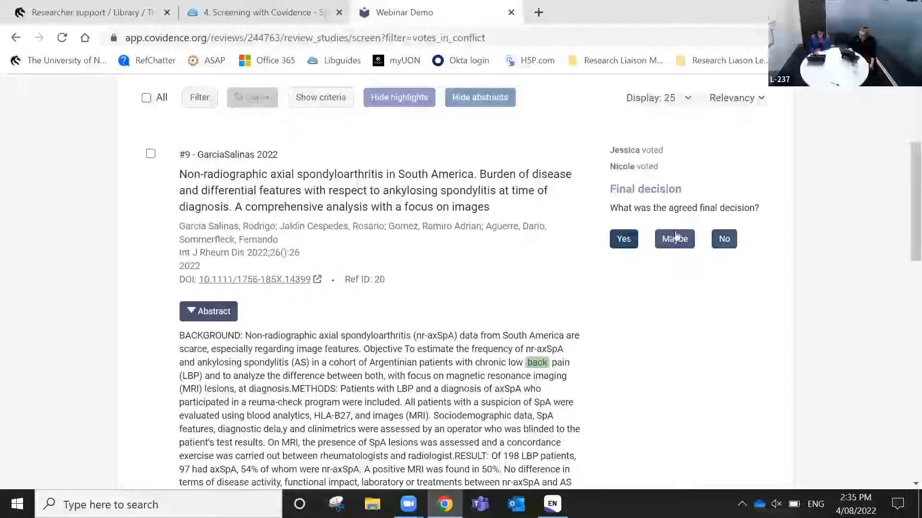
left_click(724, 239)
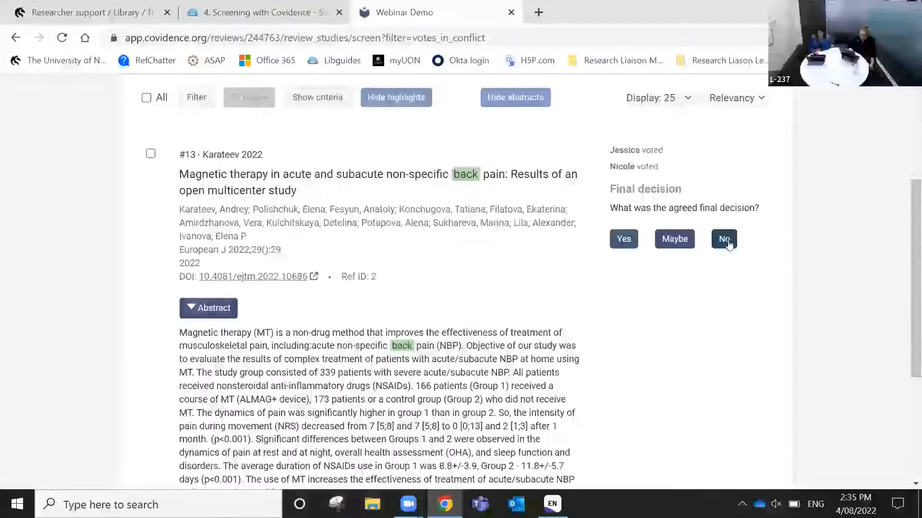
left_click(624, 239)
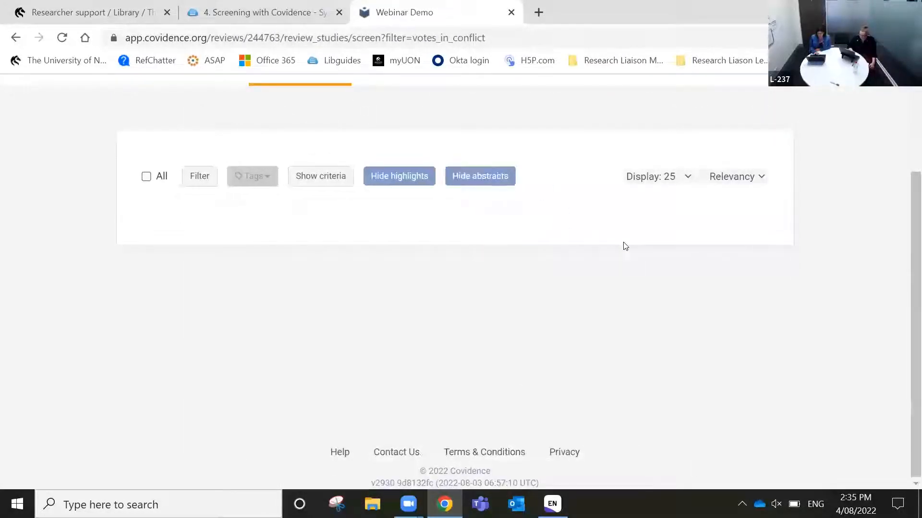
scroll(625, 245, "up", 3)
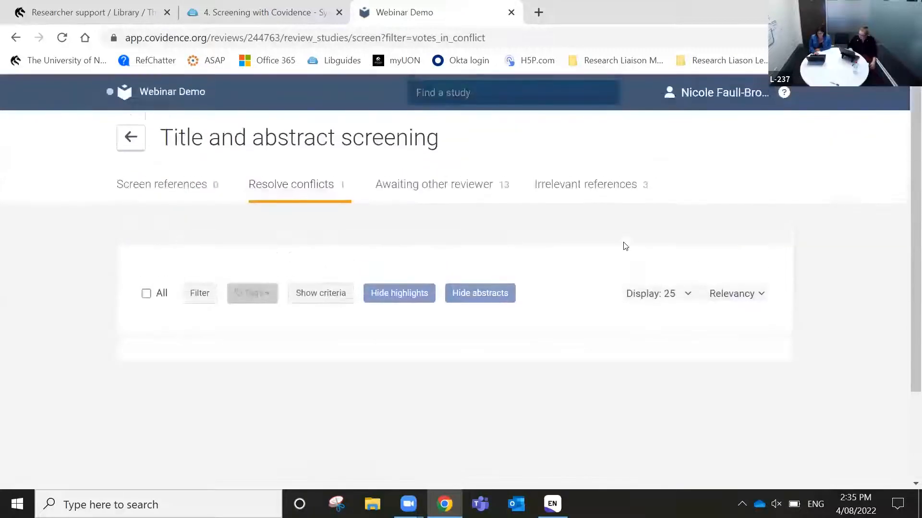
Check the Awaiting other reviewer list, then view the Full text review panel on the summary
left_click(439, 185)
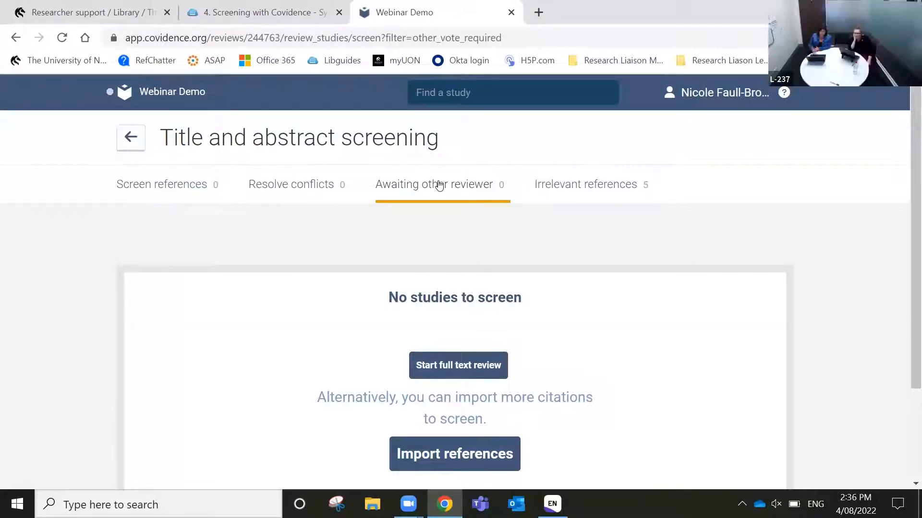
left_click(172, 92)
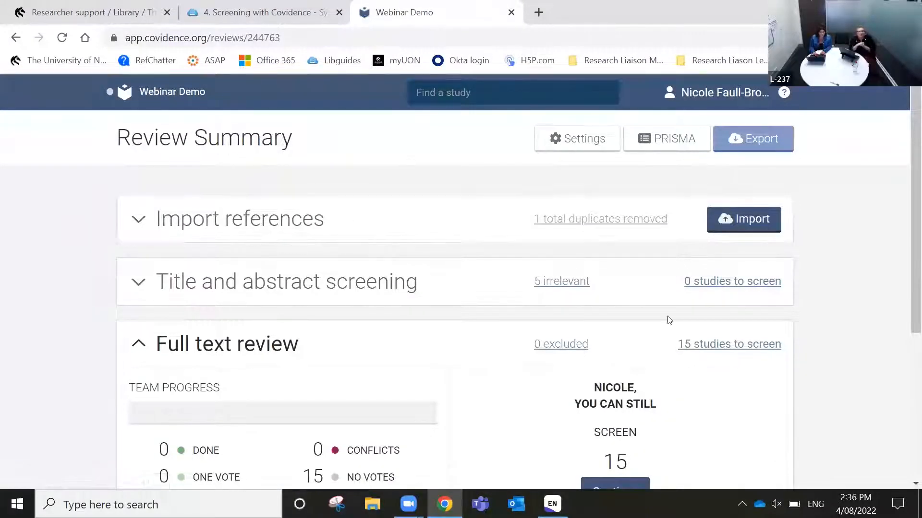
scroll(844, 371, "down", 1)
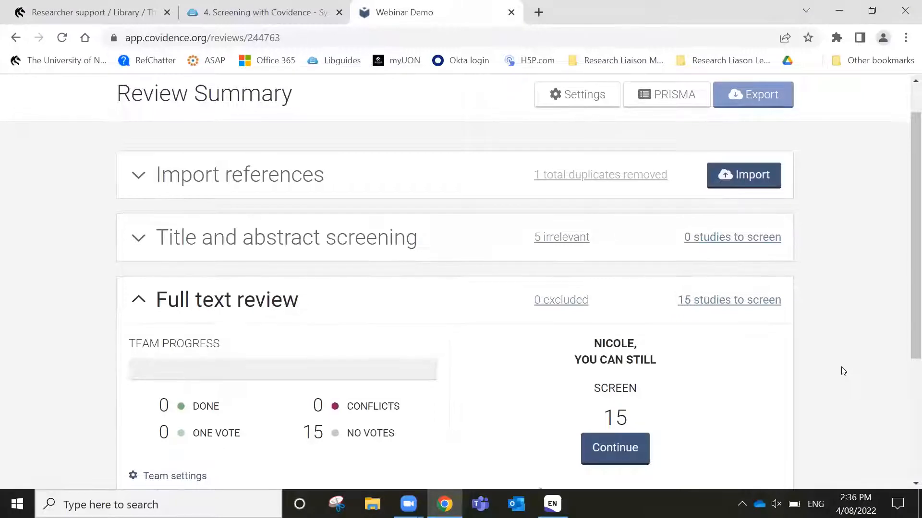
scroll(843, 371, "down", 1)
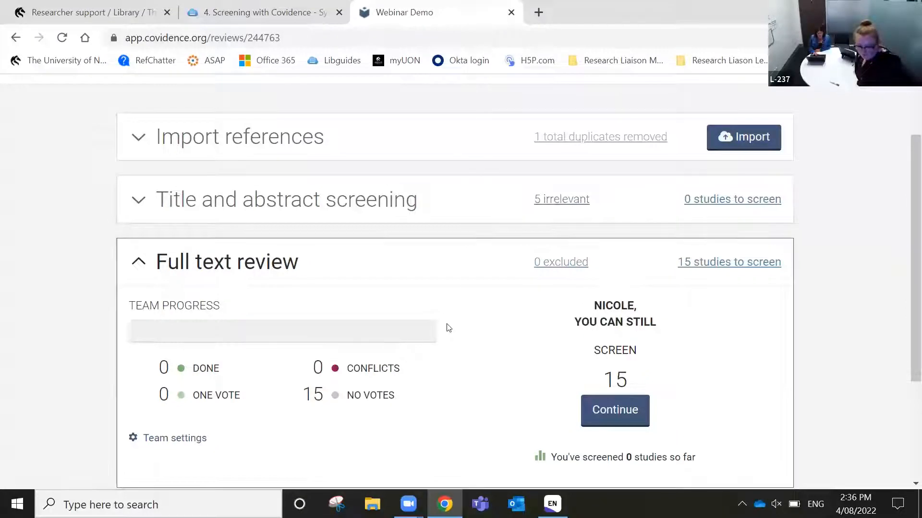
scroll(449, 328, "down", 2)
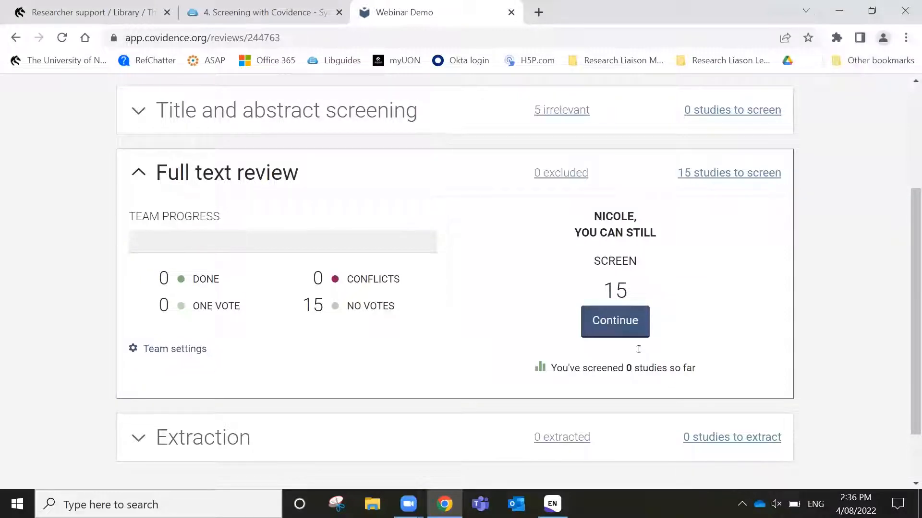
Continue into Full text review, dismiss the bulk PDF upload feedback popup, and reach Ackerman 2022
left_click(627, 321)
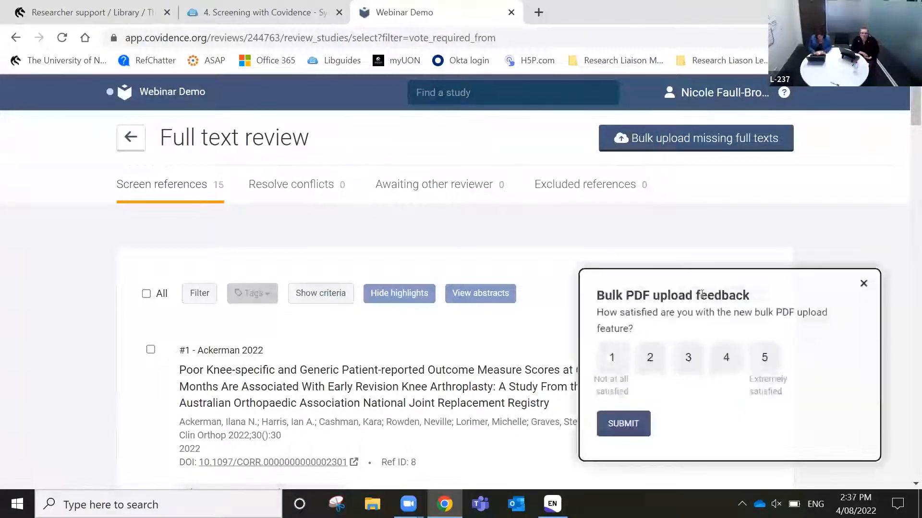
left_click(863, 285)
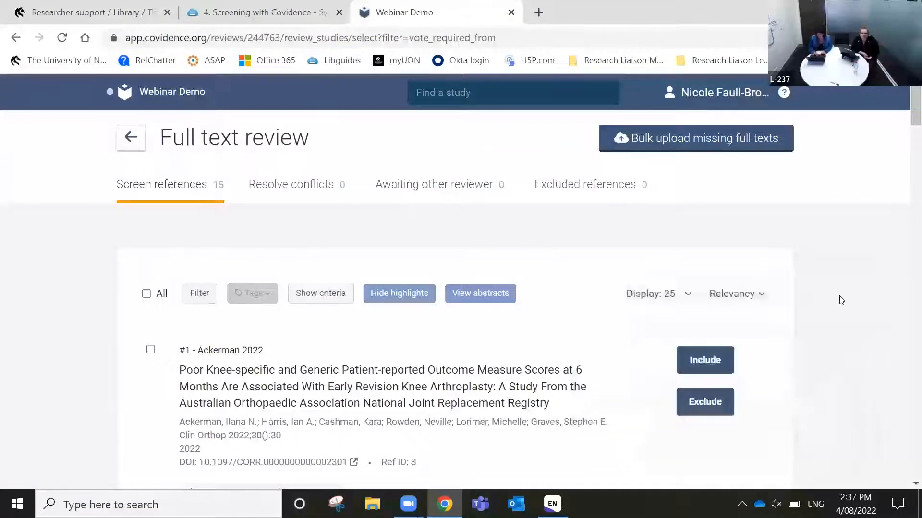
scroll(841, 300, "down", 2)
scroll(841, 300, "down", 2)
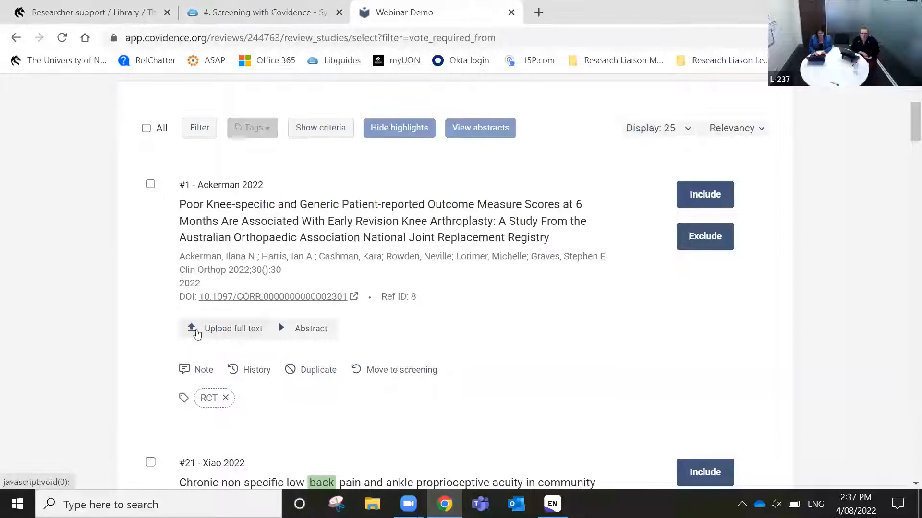
Upload Benzakour-2022.pdf from the Desktop PDFs folder as Ackerman 2022's full text
left_click(223, 336)
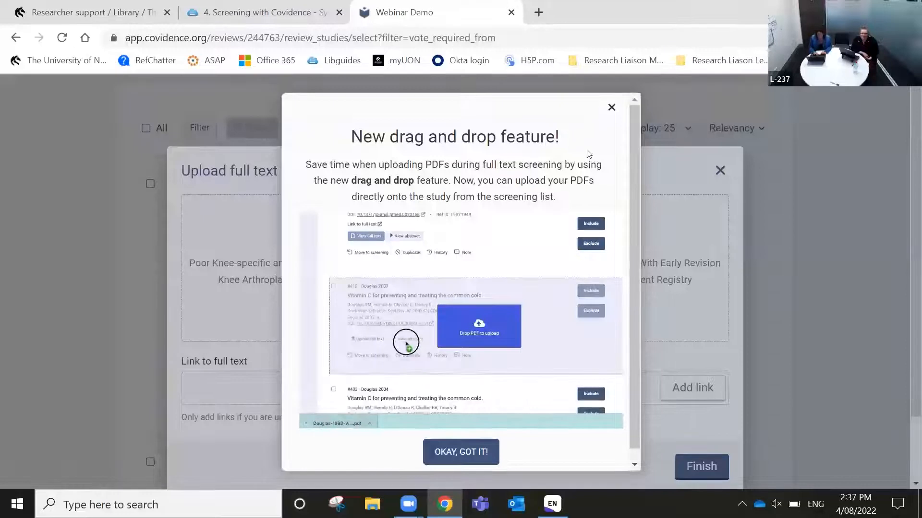
left_click(611, 108)
scroll(558, 246, "down", 2)
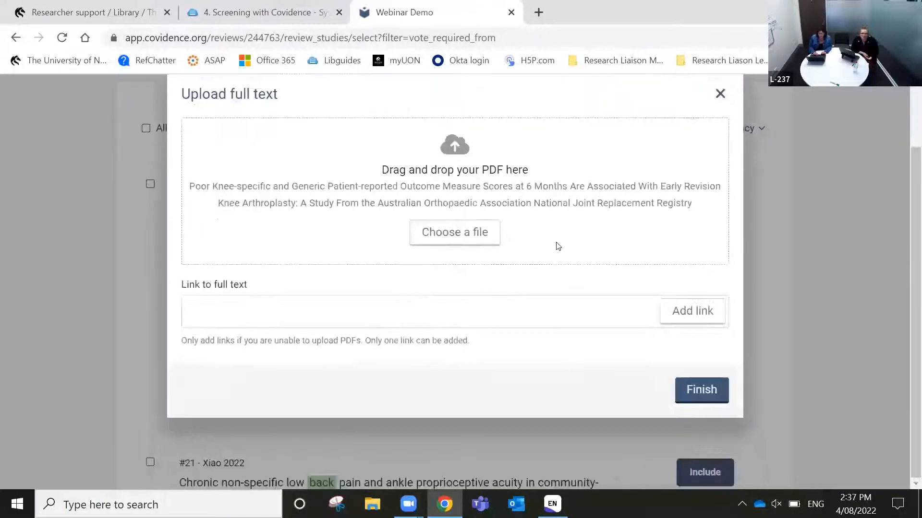
left_click(447, 233)
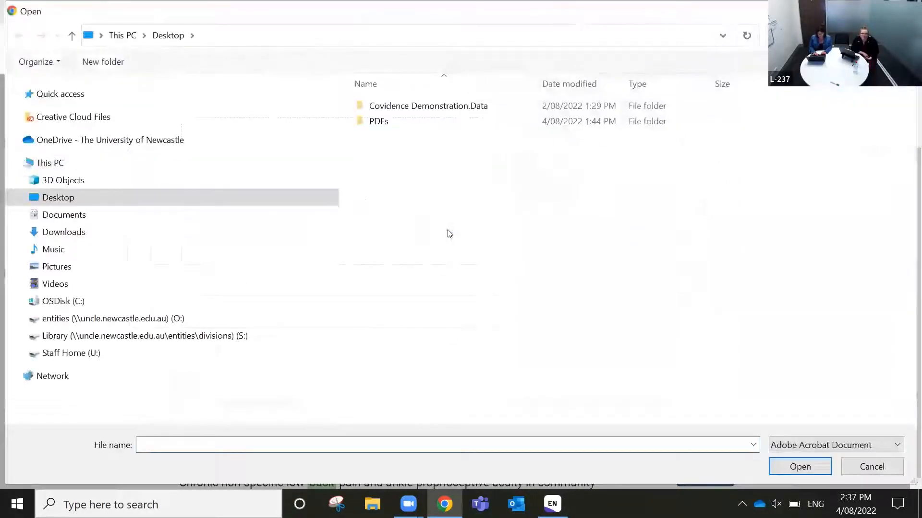
left_click(387, 125)
double_click(388, 125)
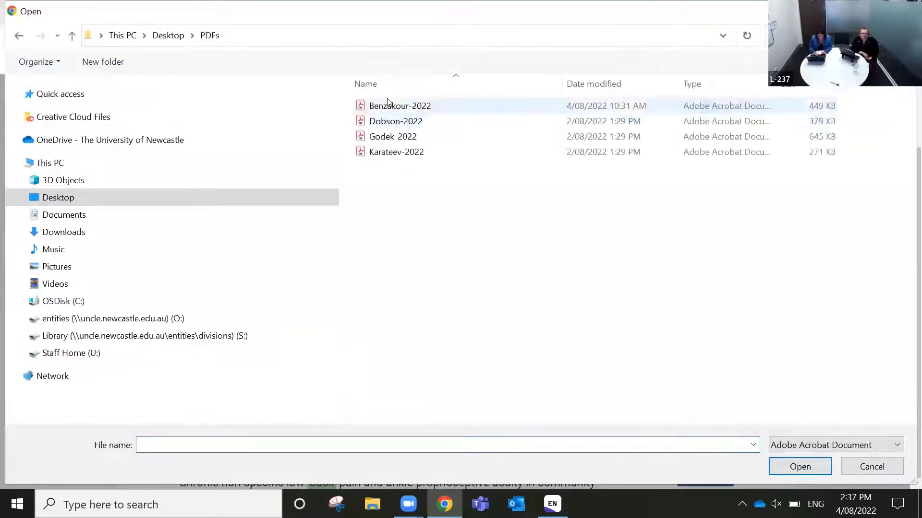
left_click(388, 105)
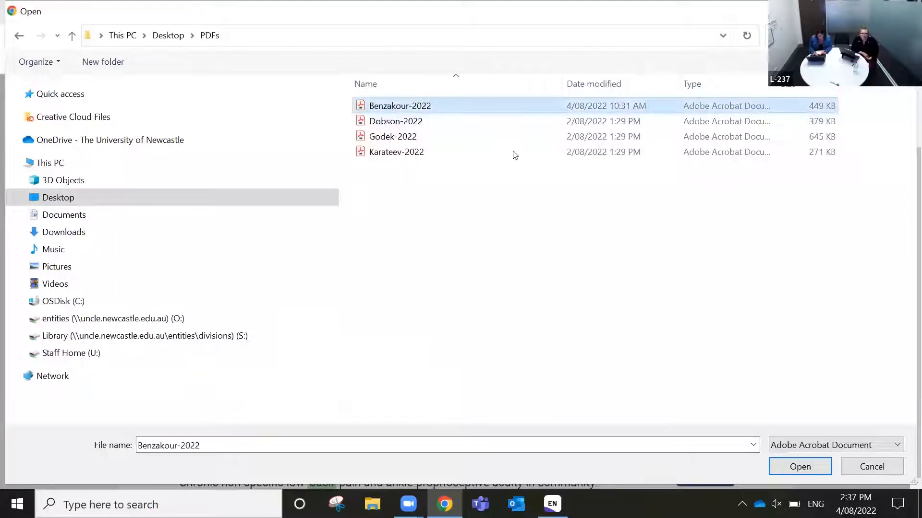
left_click(806, 467)
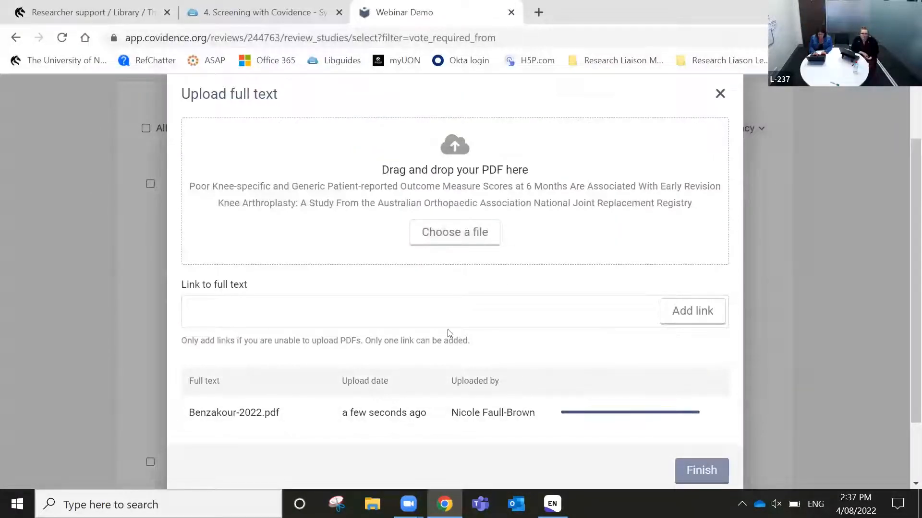
scroll(449, 334, "down", 2)
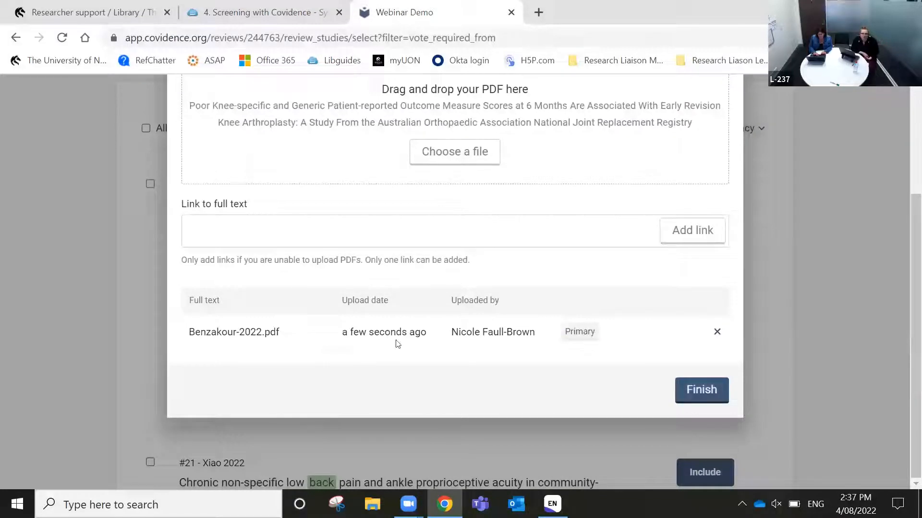
left_click(700, 389)
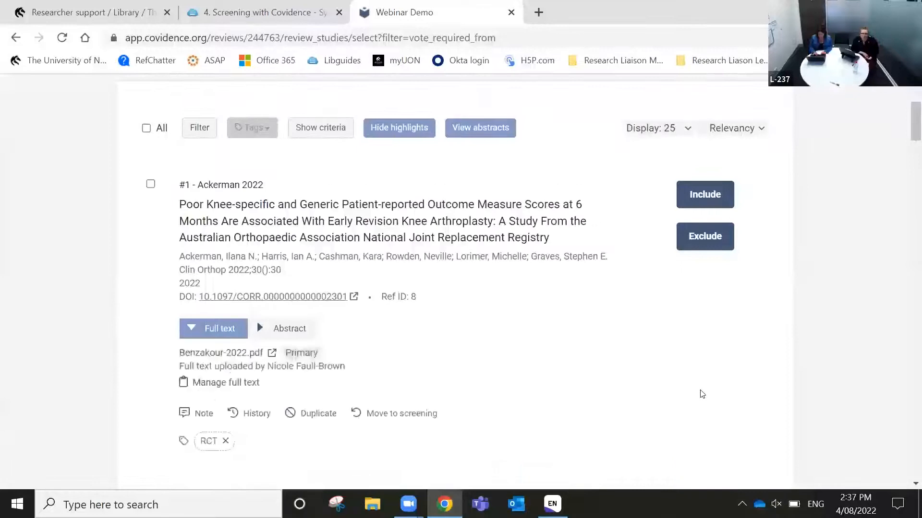
scroll(403, 350, "down", 1)
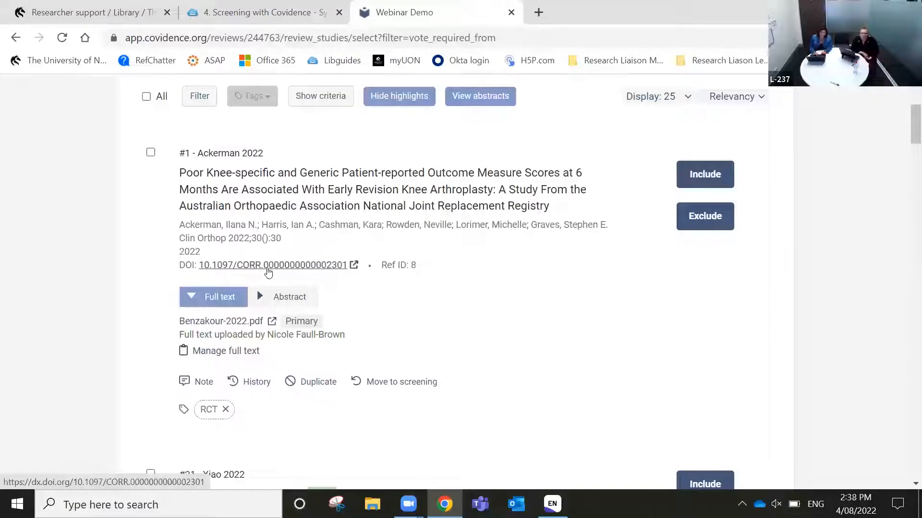
left_click(287, 265)
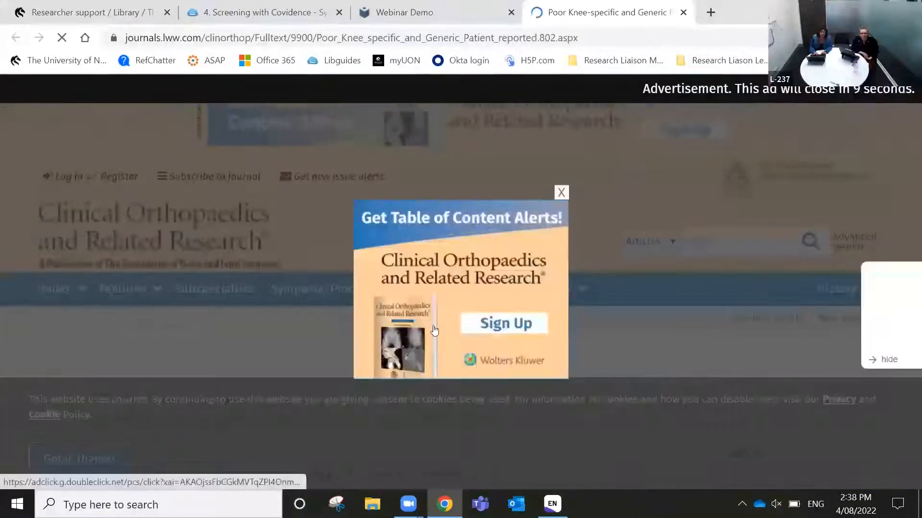
left_click(561, 193)
scroll(552, 224, "down", 6)
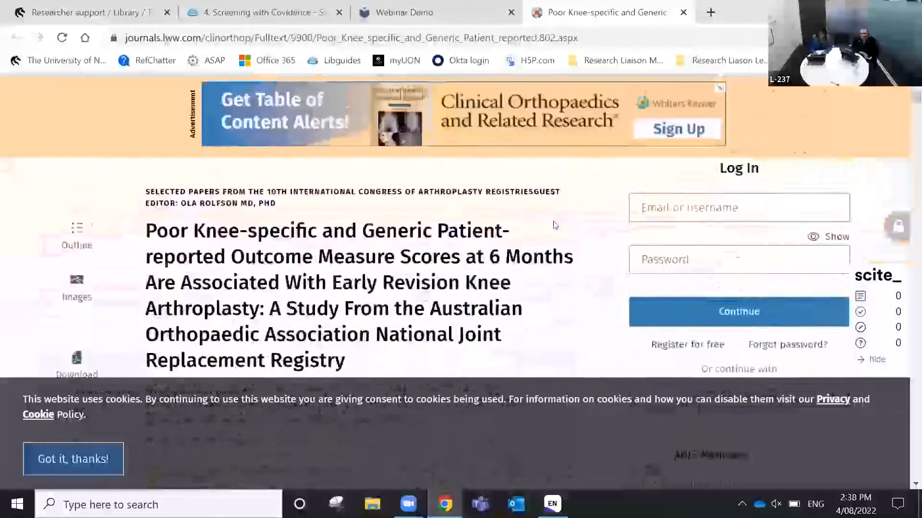
scroll(555, 226, "down", 2)
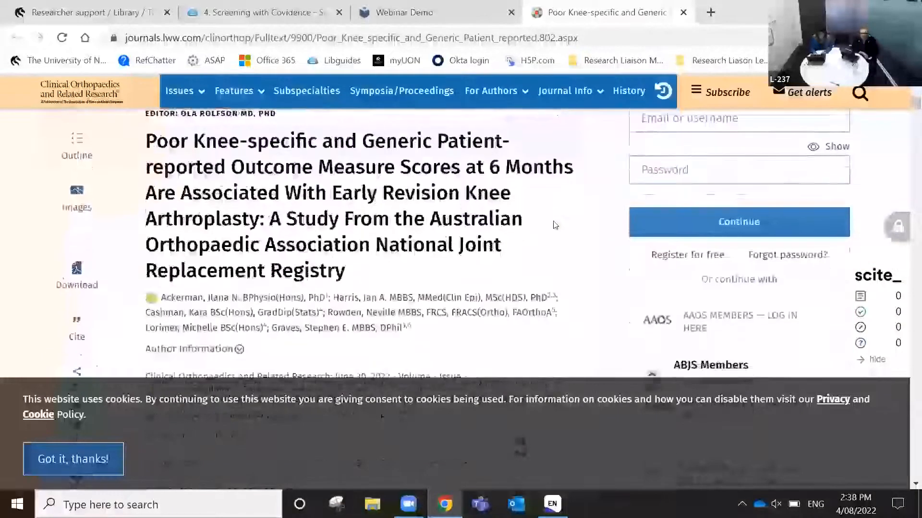
scroll(387, 280, "down", 2)
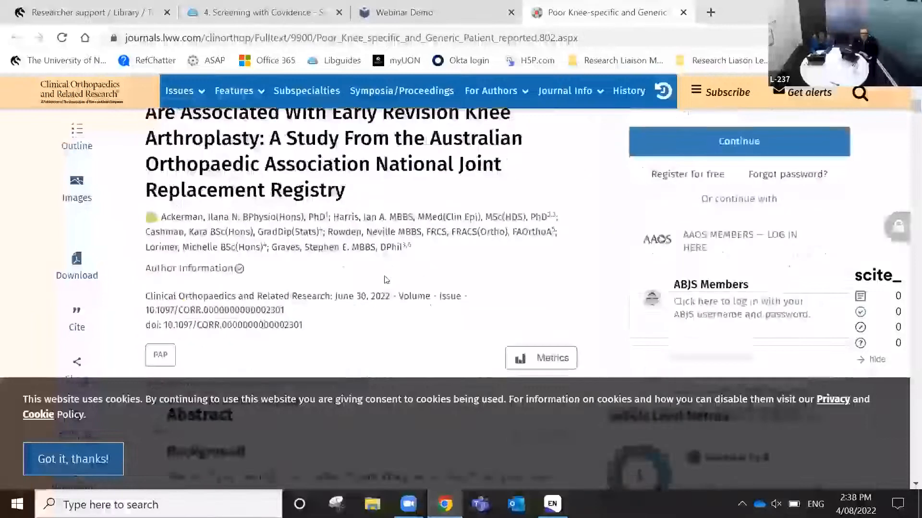
scroll(386, 279, "up", 5)
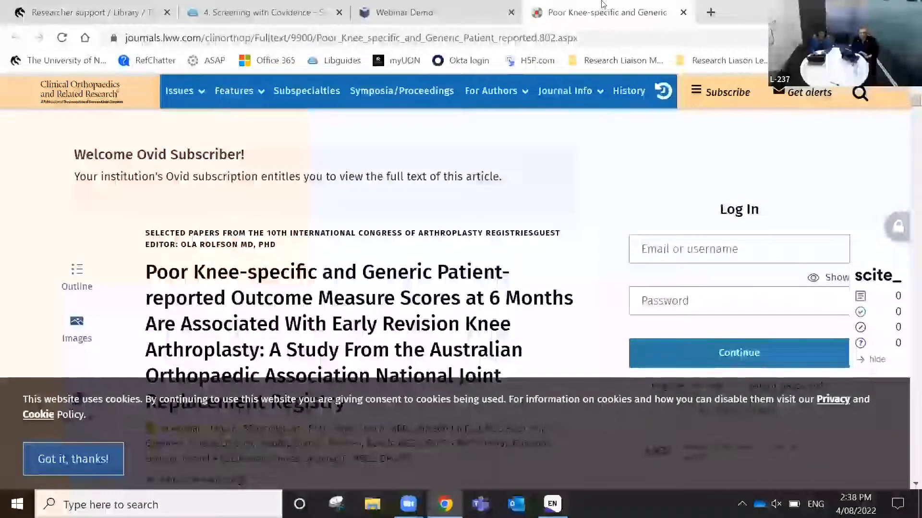
left_click(682, 13)
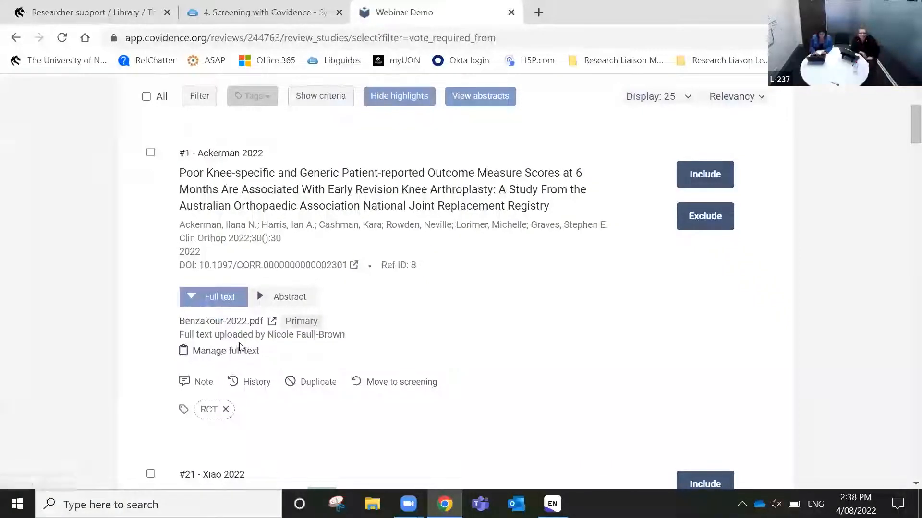
Attach Godek-2022.pdf as Xiao 2022's primary full text
scroll(348, 344, "down", 6)
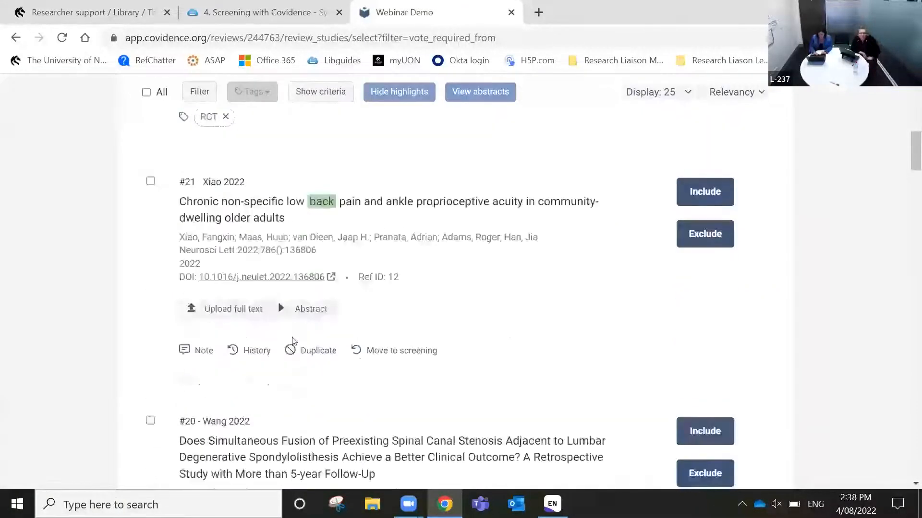
left_click(239, 312)
left_click(477, 296)
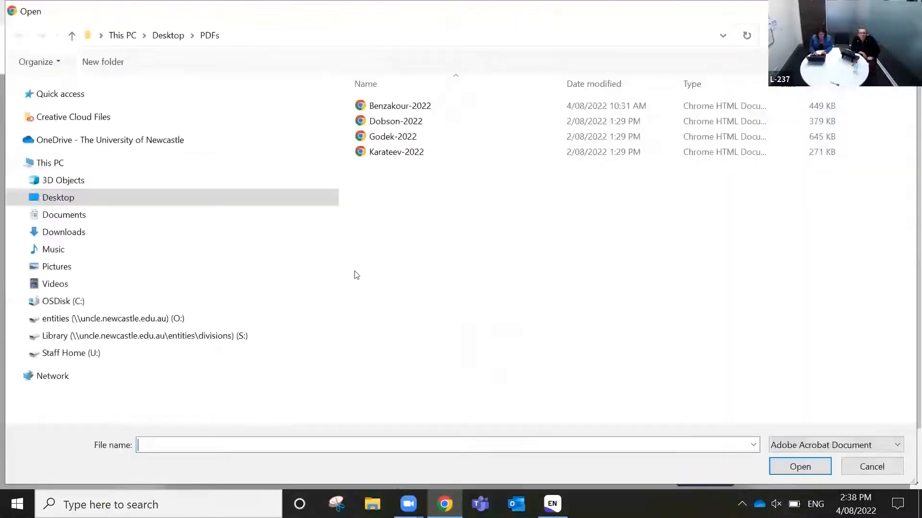
left_click(397, 133)
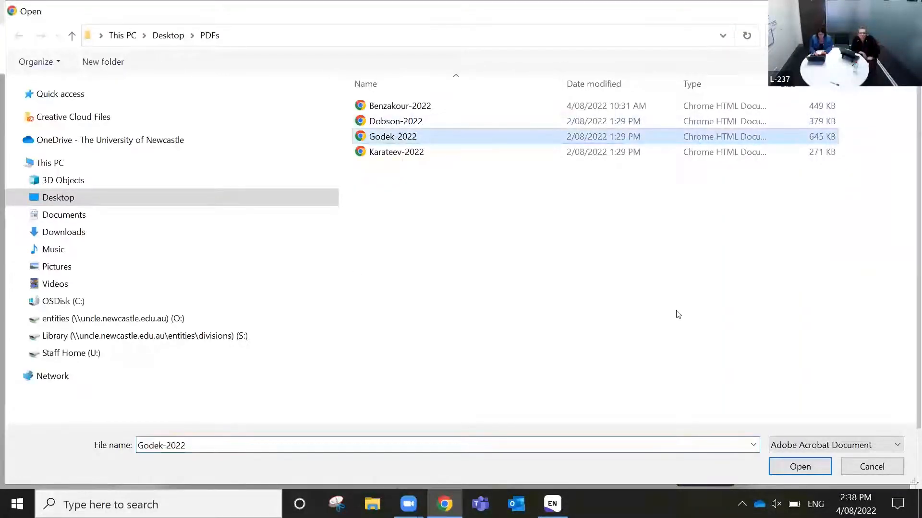
left_click(816, 467)
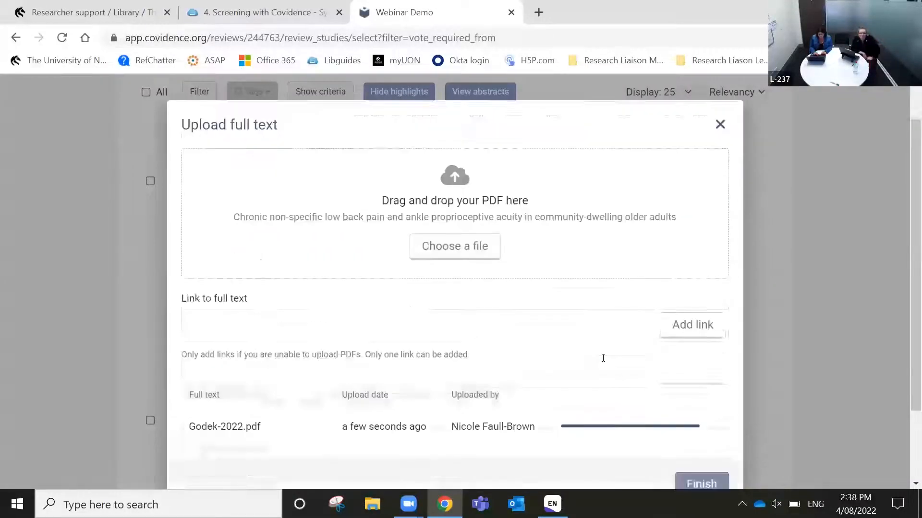
scroll(601, 361, "down", 3)
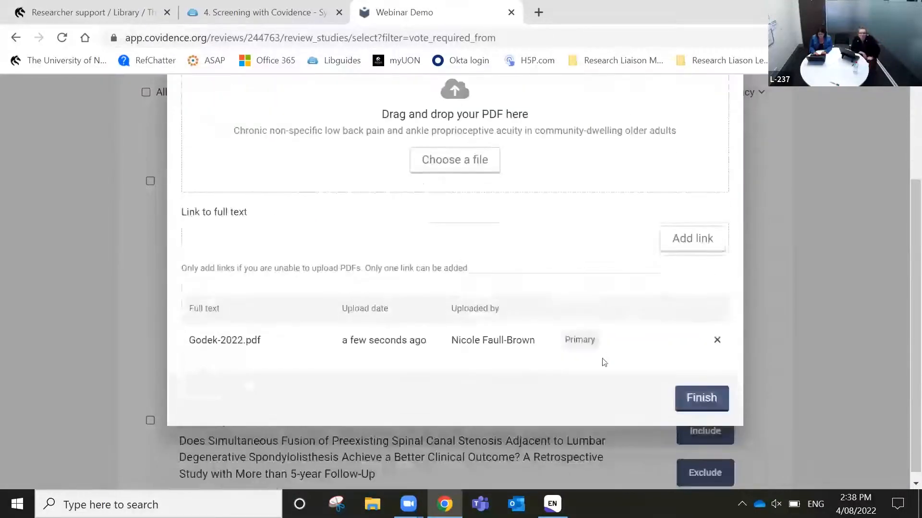
left_click(700, 398)
Attach Karateev-2022.pdf as Wang 2022's primary full text
scroll(573, 309, "down", 5)
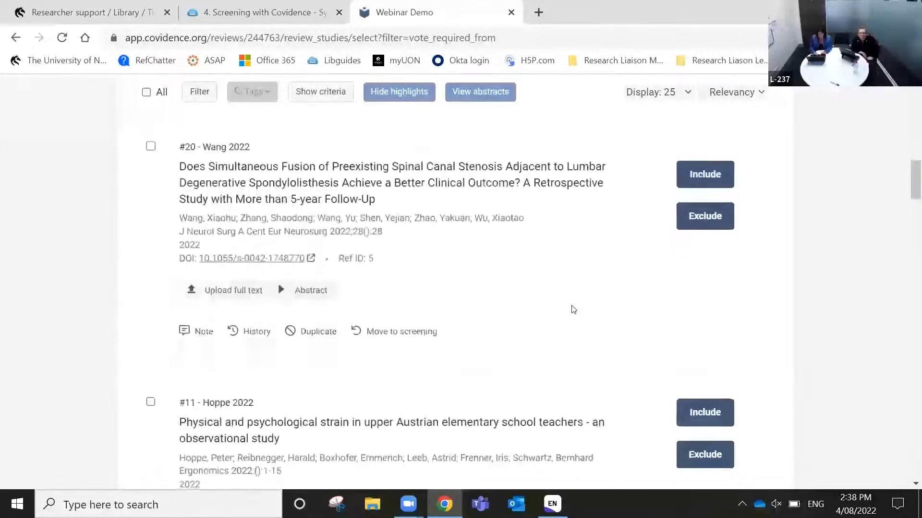
left_click(235, 290)
left_click(459, 298)
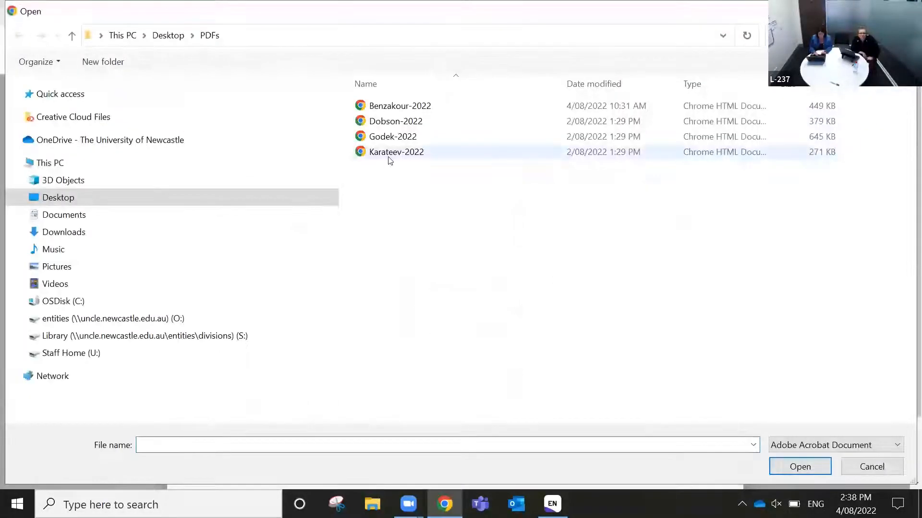
left_click(384, 152)
left_click(798, 465)
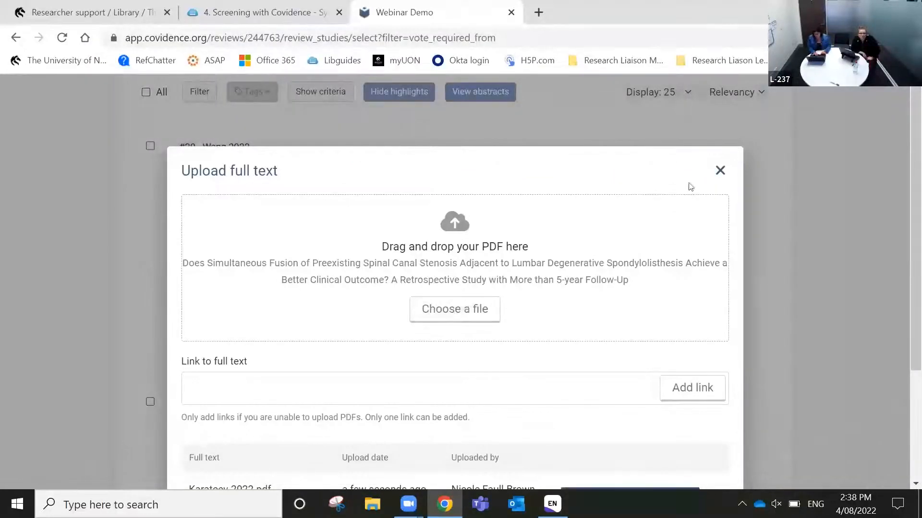
scroll(694, 291, "down", 3)
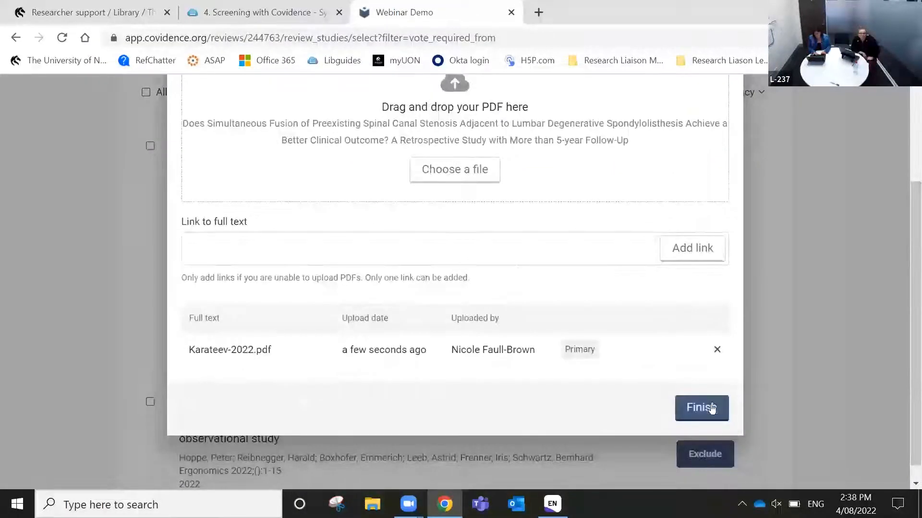
left_click(711, 408)
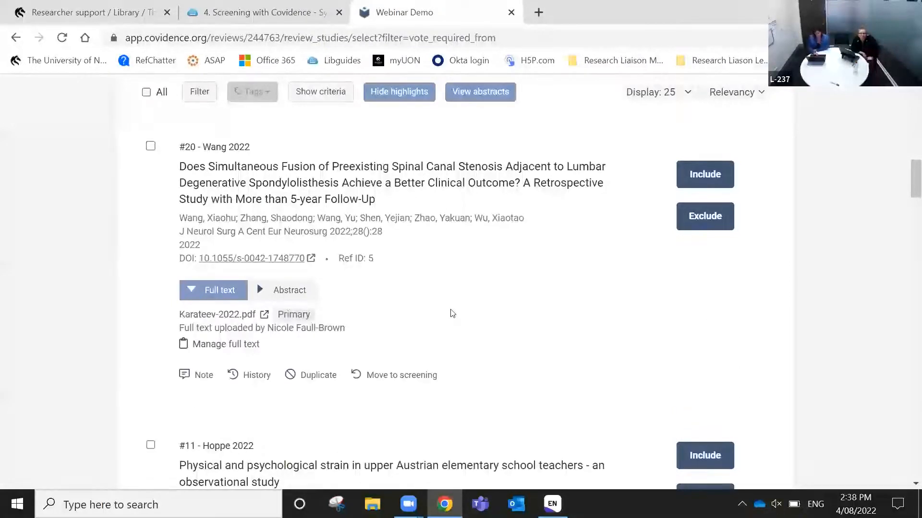
scroll(450, 312, "up", 5)
Check Xiao 2022's attached Godek-2022.pdf, then start bulk uploading the missing full texts
scroll(452, 313, "up", 2)
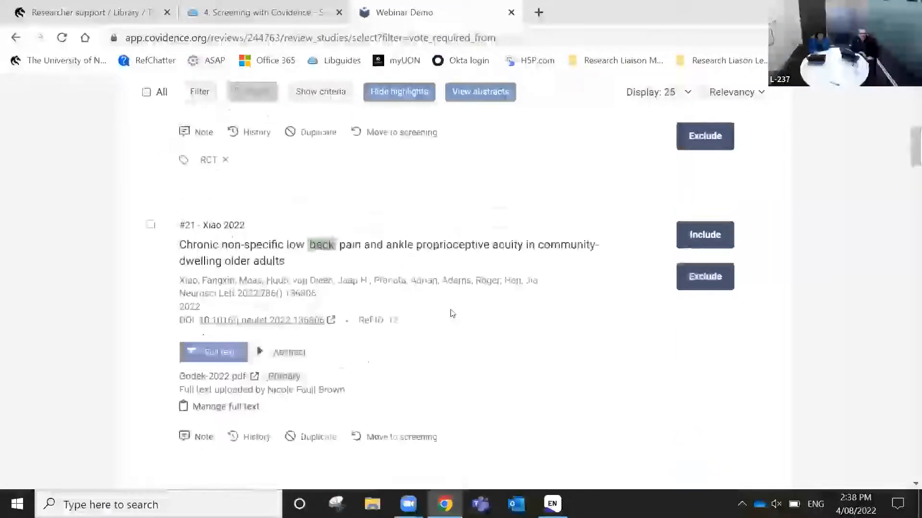
left_click(236, 379)
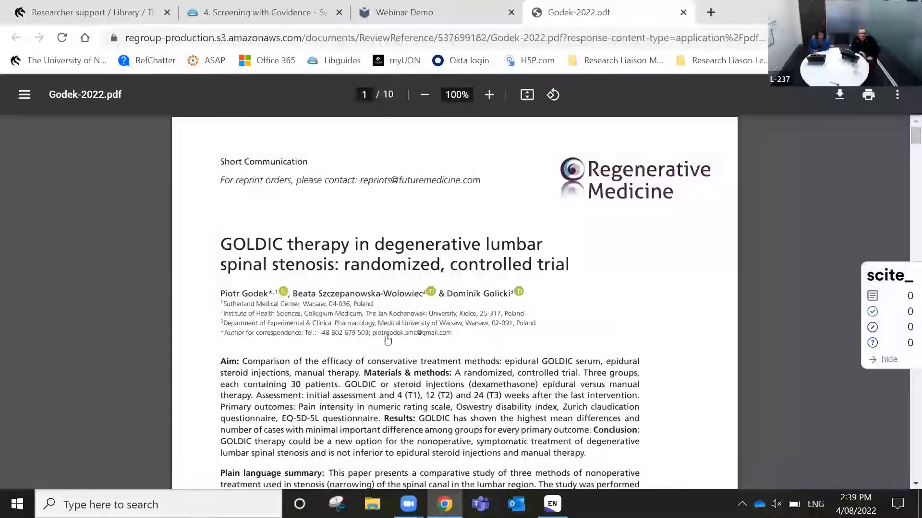
left_click(684, 12)
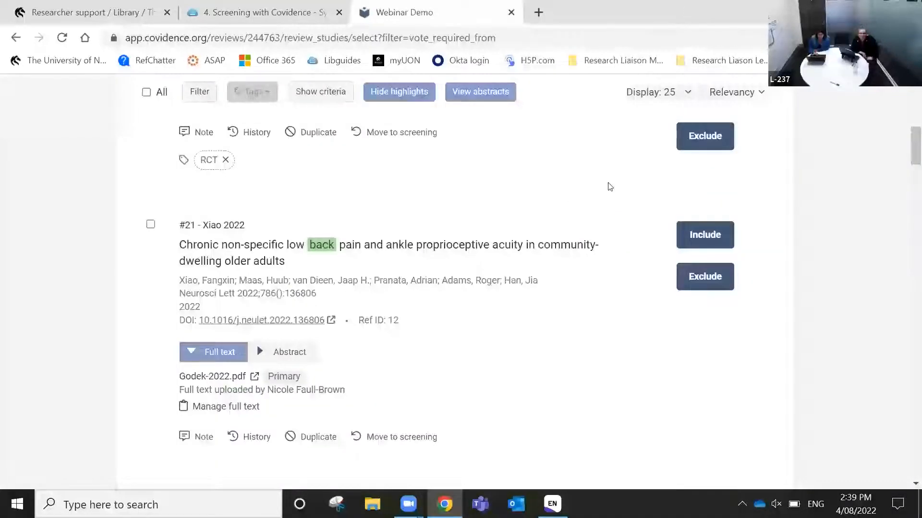
scroll(610, 186, "up", 10)
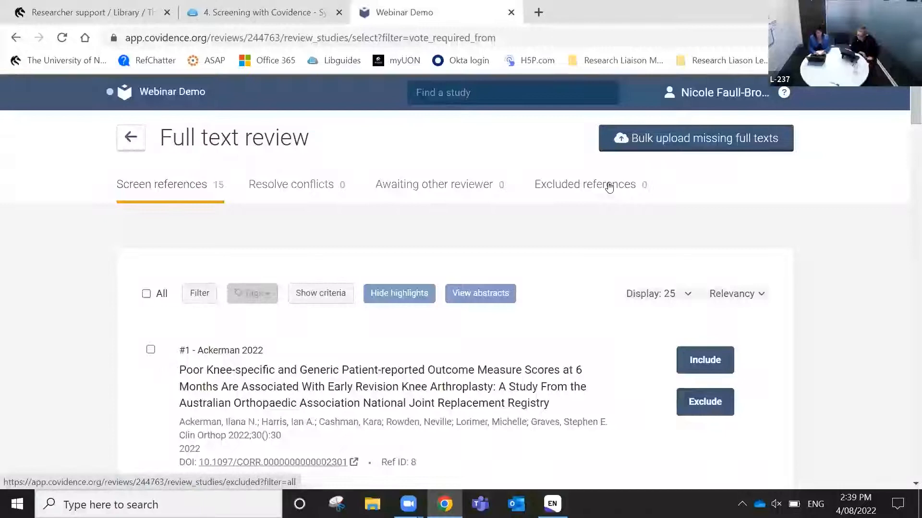
left_click(640, 150)
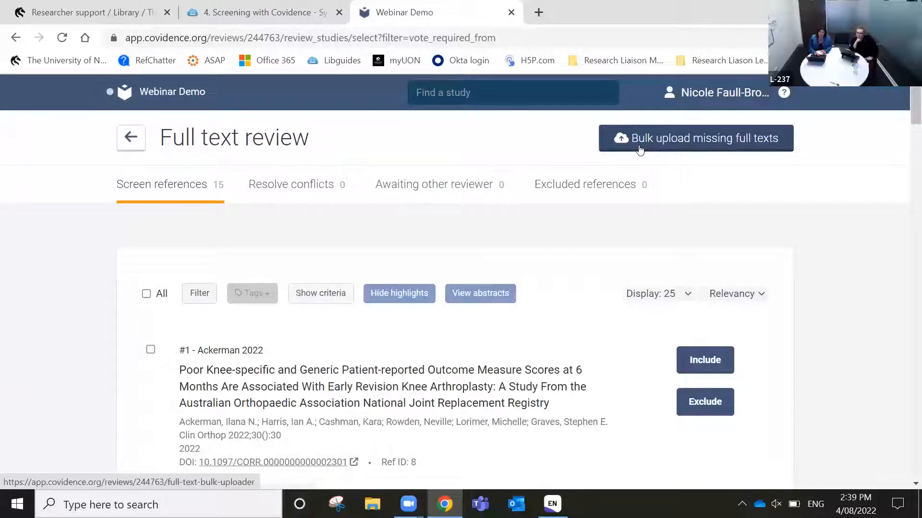
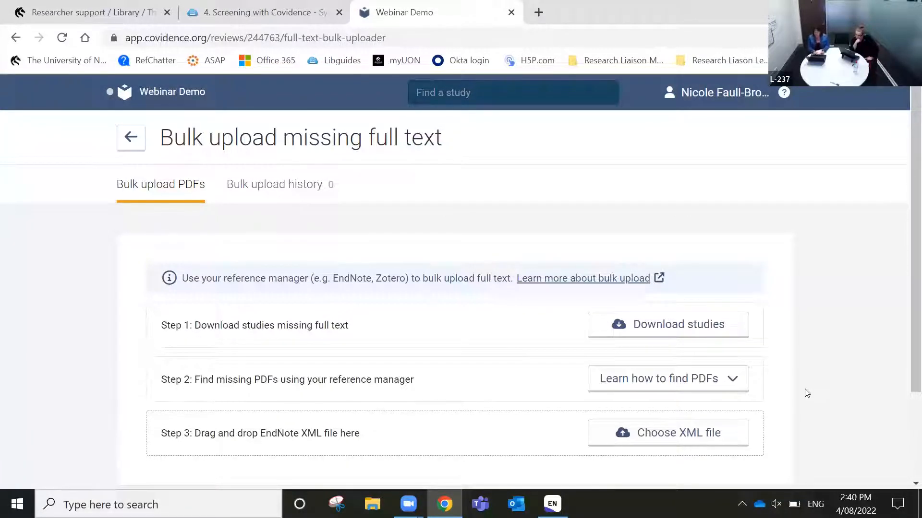
Return to the Full text review list of 15 references, starting with #12 Joyce 2022
scroll(810, 371, "down", 3)
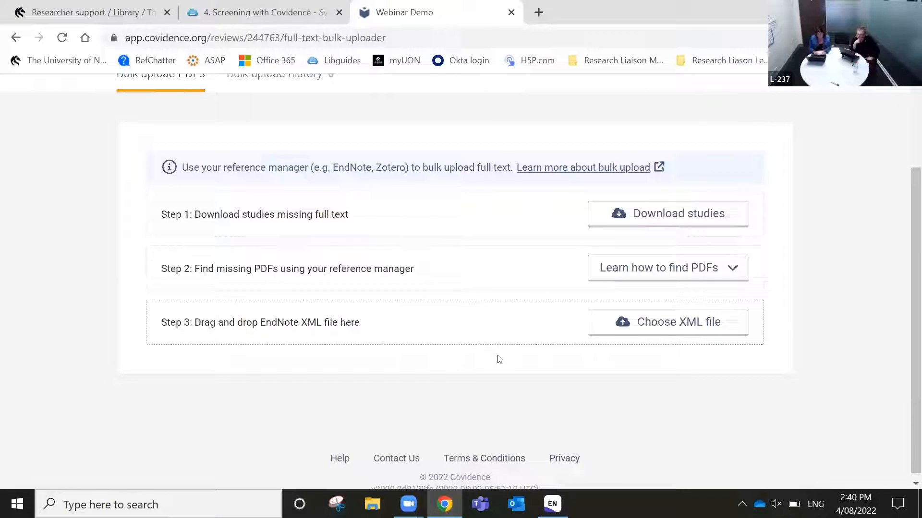
scroll(498, 360, "up", 1)
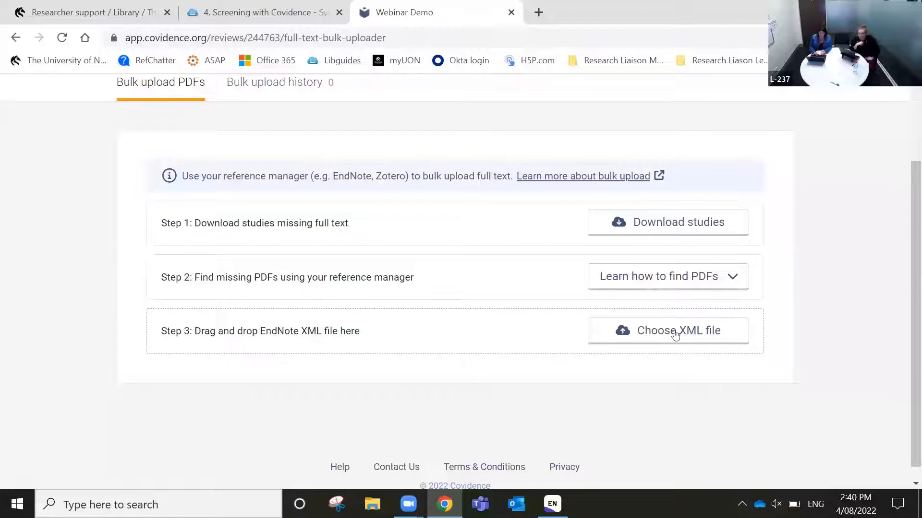
scroll(737, 340, "up", 1)
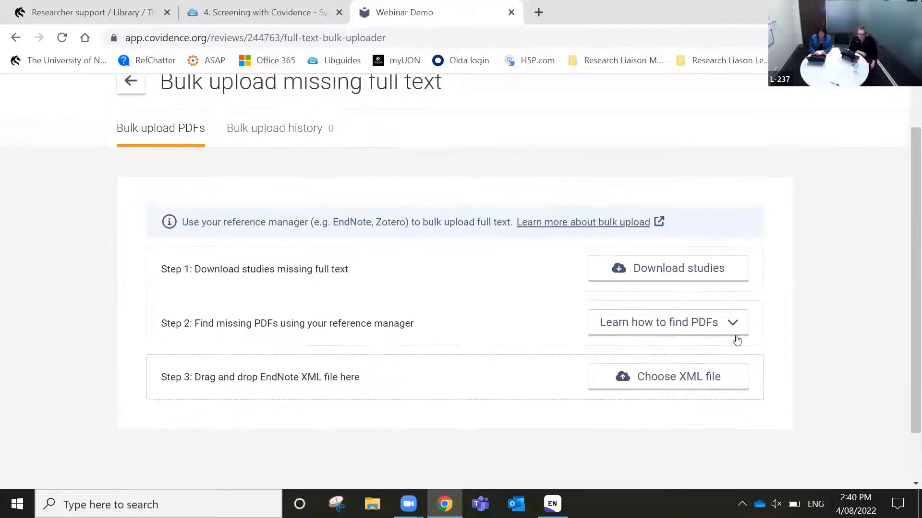
scroll(305, 199, "up", 1)
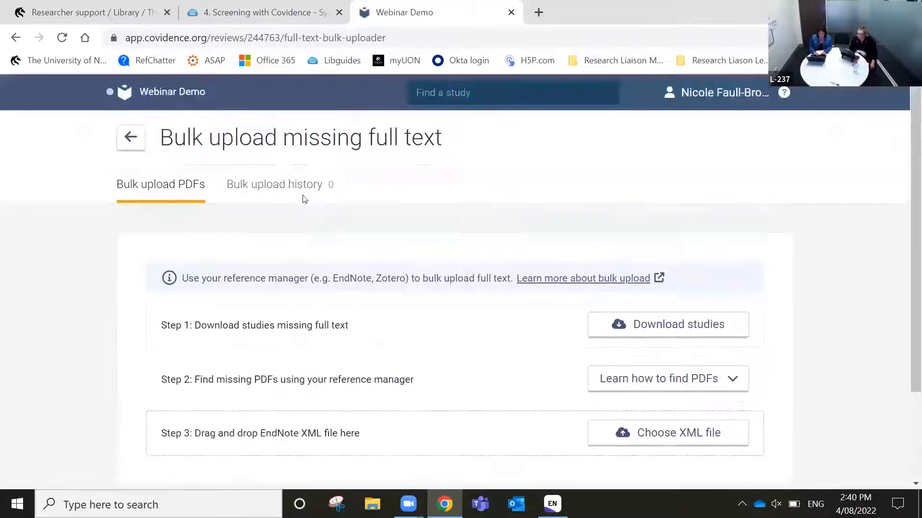
left_click(134, 142)
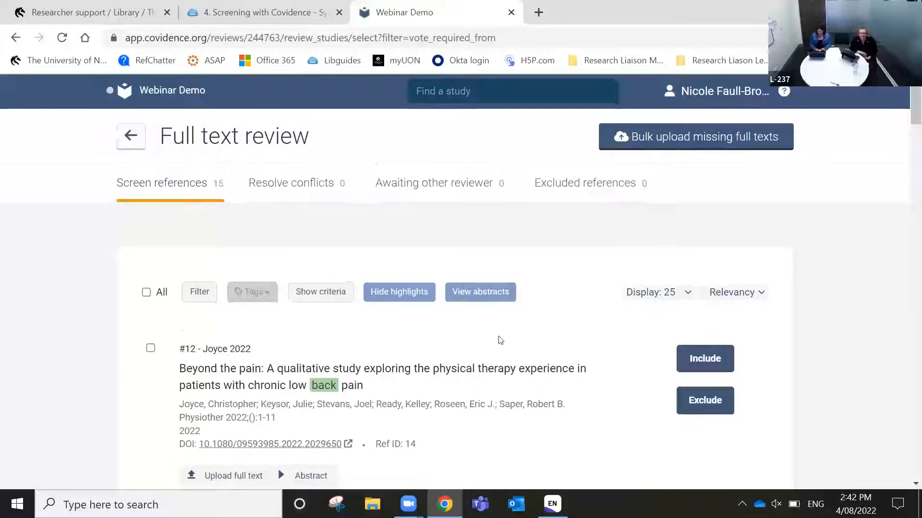
scroll(501, 340, "down", 2)
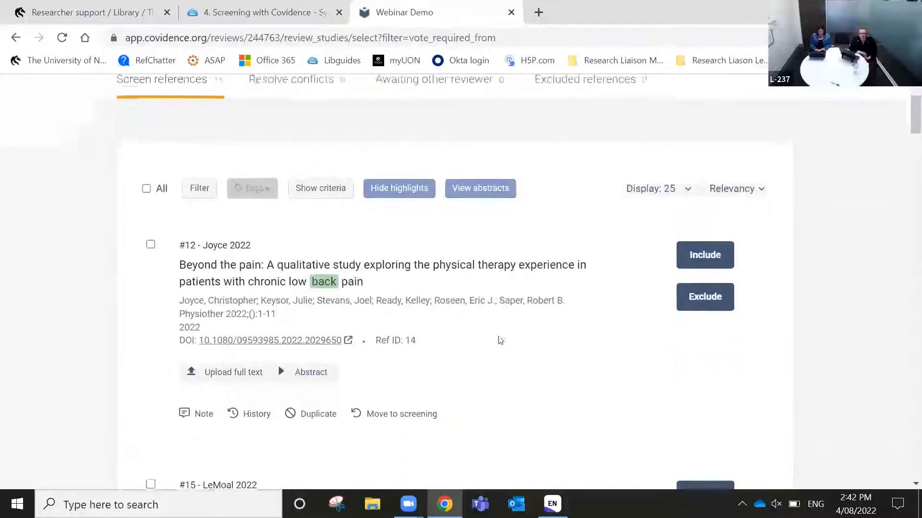
scroll(499, 340, "up", 1)
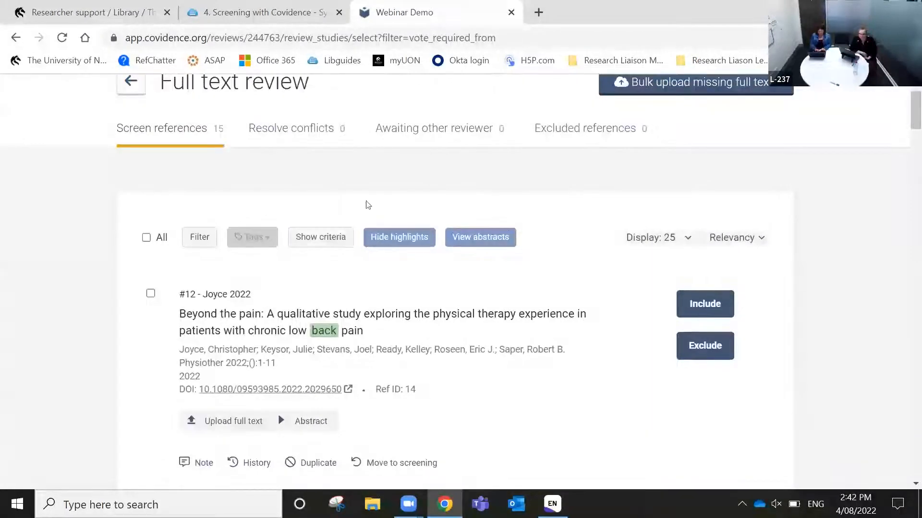
scroll(369, 205, "up", 1)
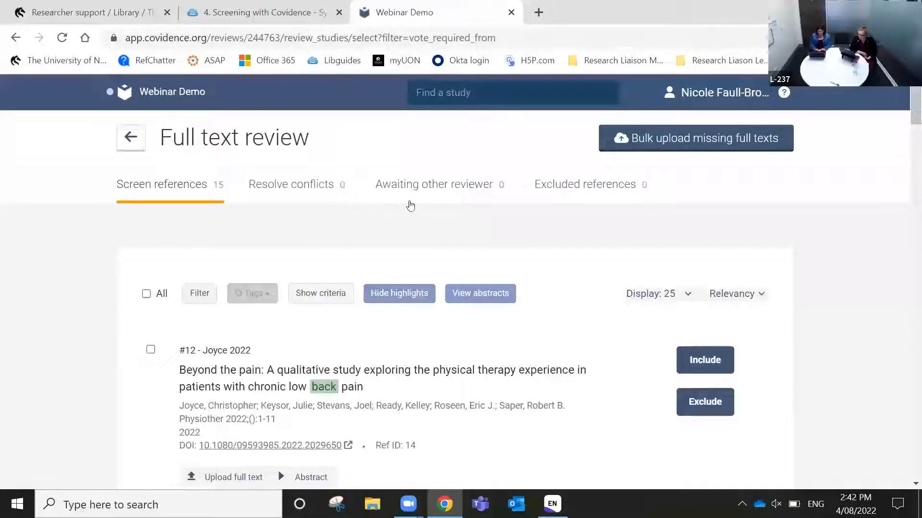
scroll(475, 280, "down", 3)
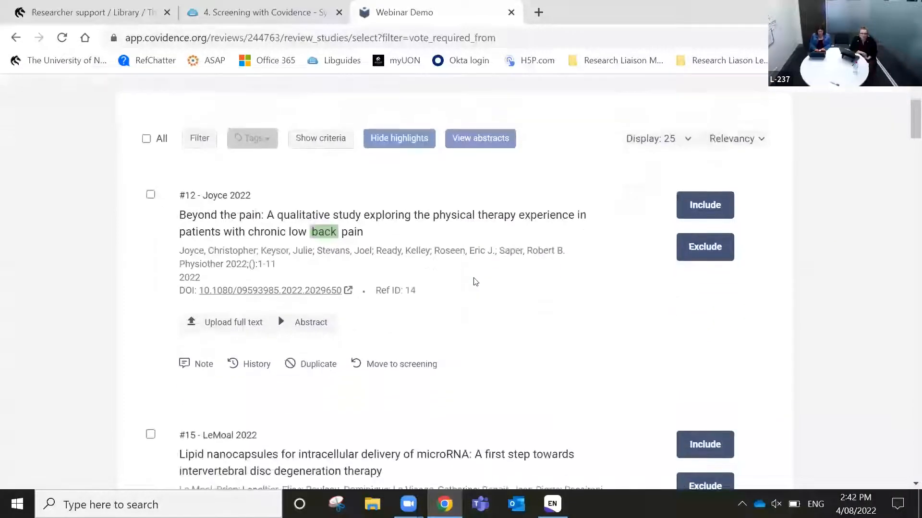
scroll(472, 289, "down", 1)
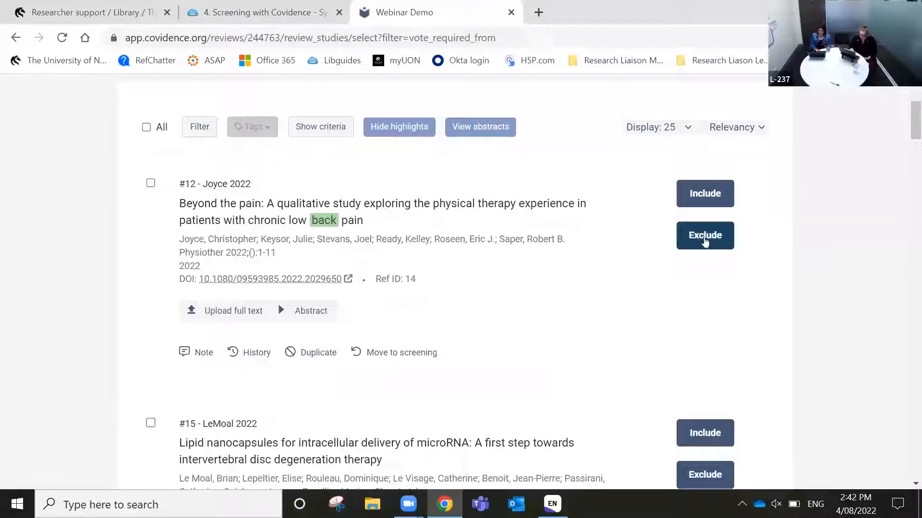
Exclude Joyce 2022 and LeMoal 2022 at full text for 'Wrong study design'
left_click(705, 238)
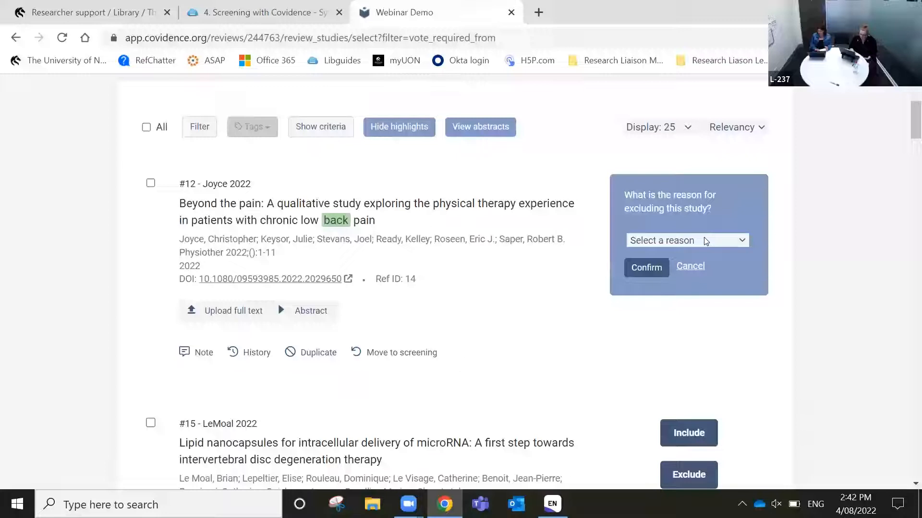
left_click(706, 241)
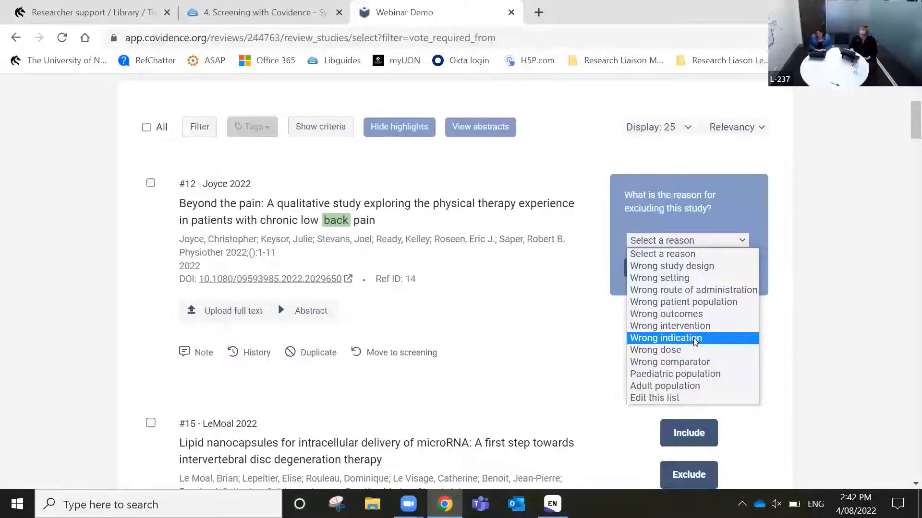
left_click(720, 267)
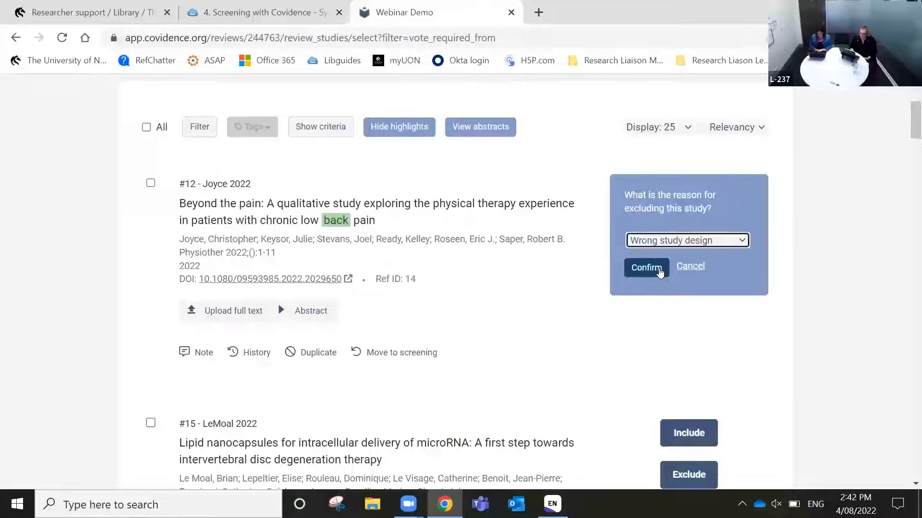
left_click(660, 271)
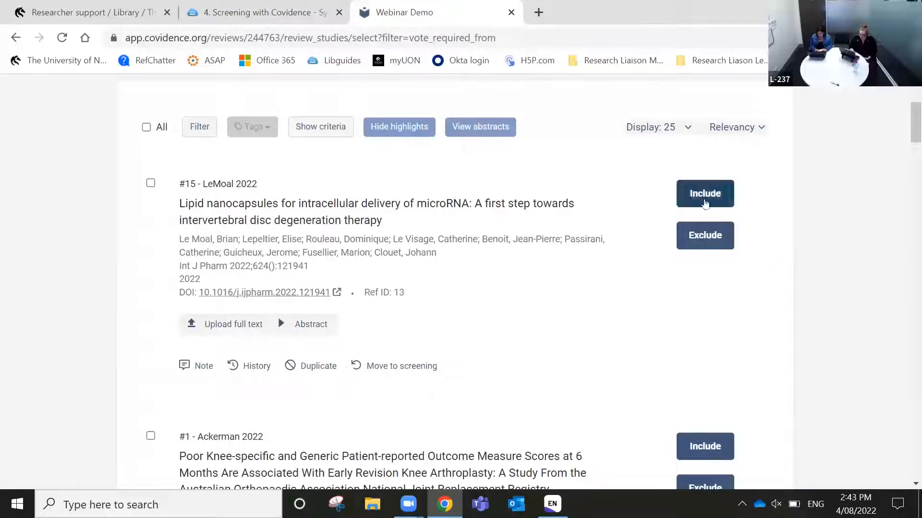
left_click(705, 239)
left_click(705, 240)
left_click(706, 267)
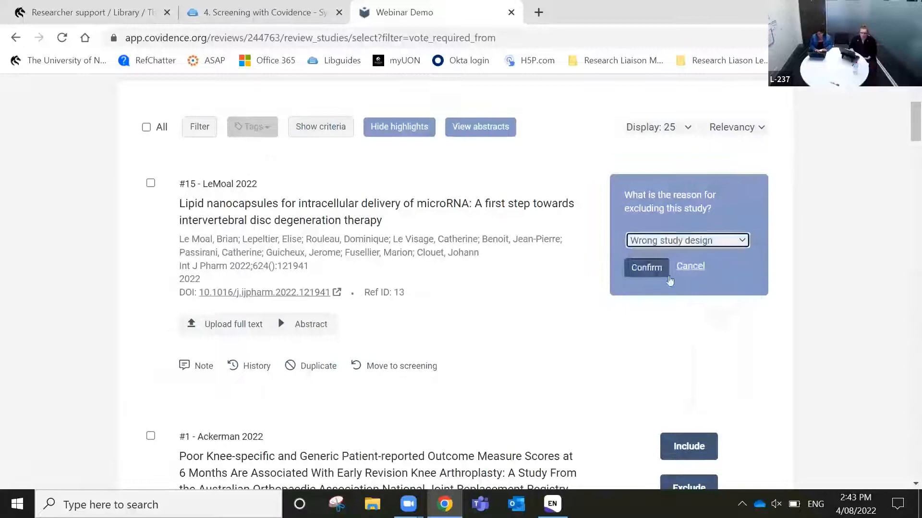
left_click(643, 268)
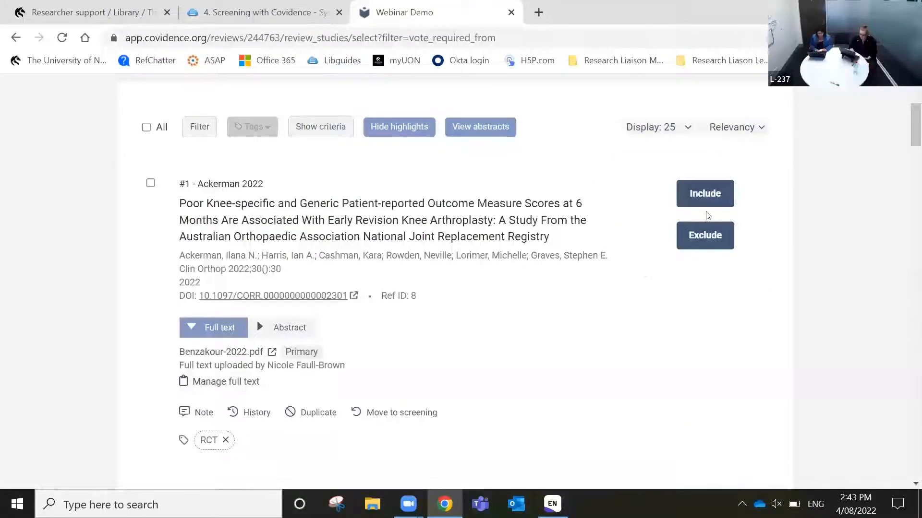
Include Ackerman, Benzakour and Godek 2022; exclude Dobson (Wrong study design) and Gaffney (Wrong setting)
left_click(715, 193)
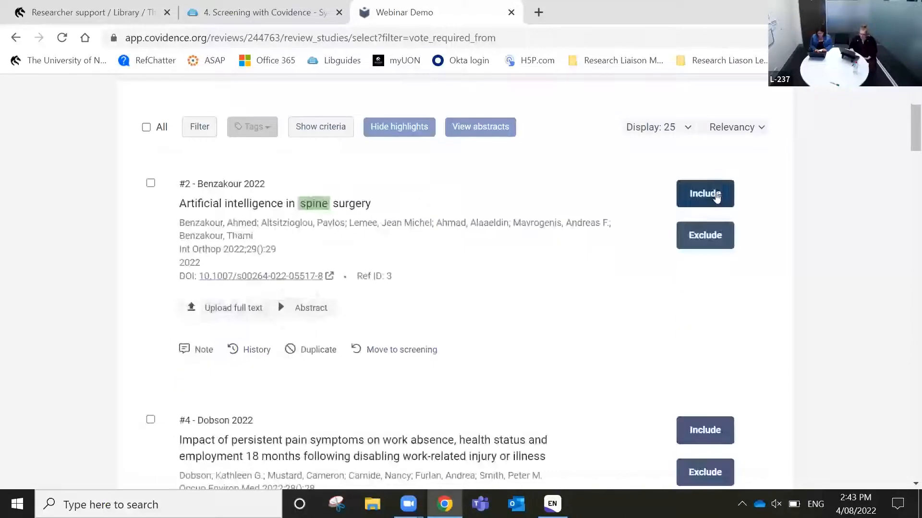
left_click(716, 194)
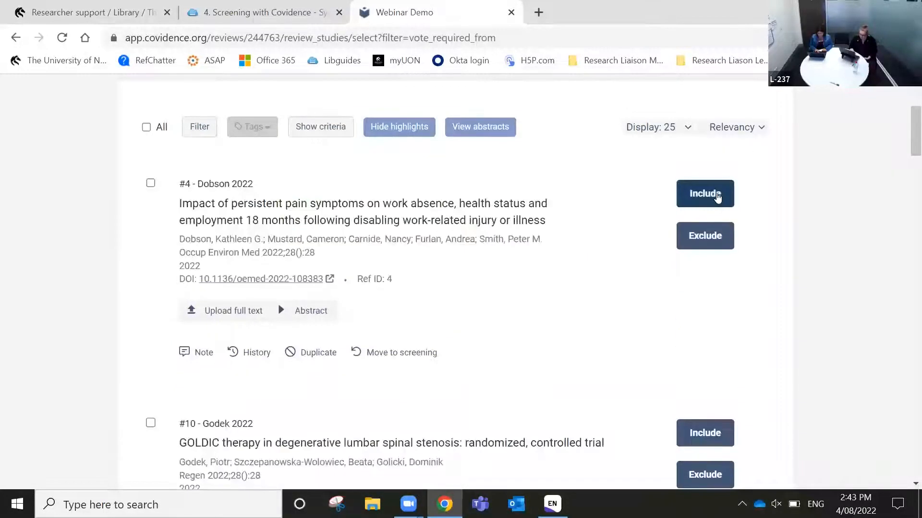
left_click(715, 240)
left_click(711, 241)
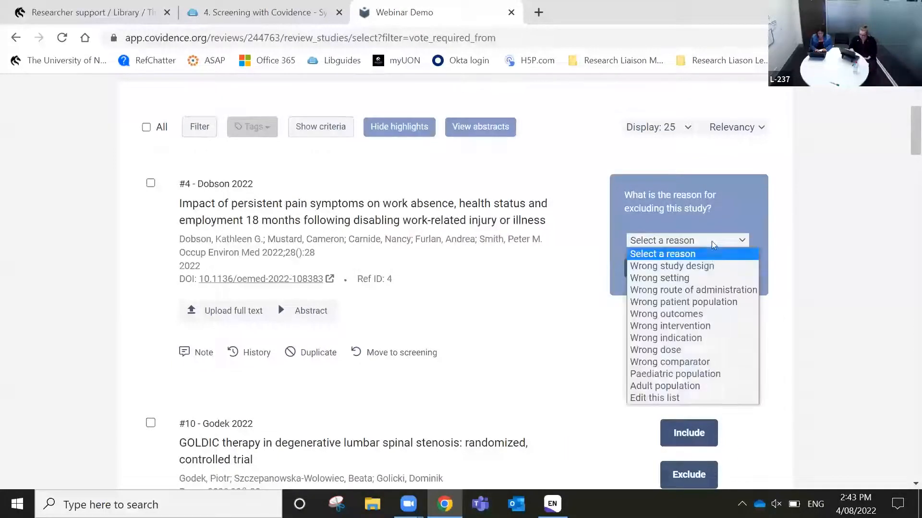
left_click(709, 263)
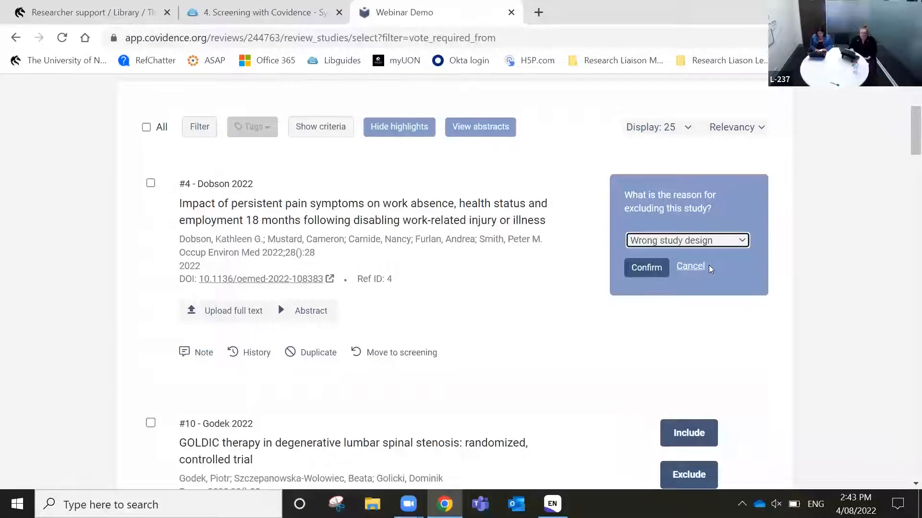
left_click(655, 264)
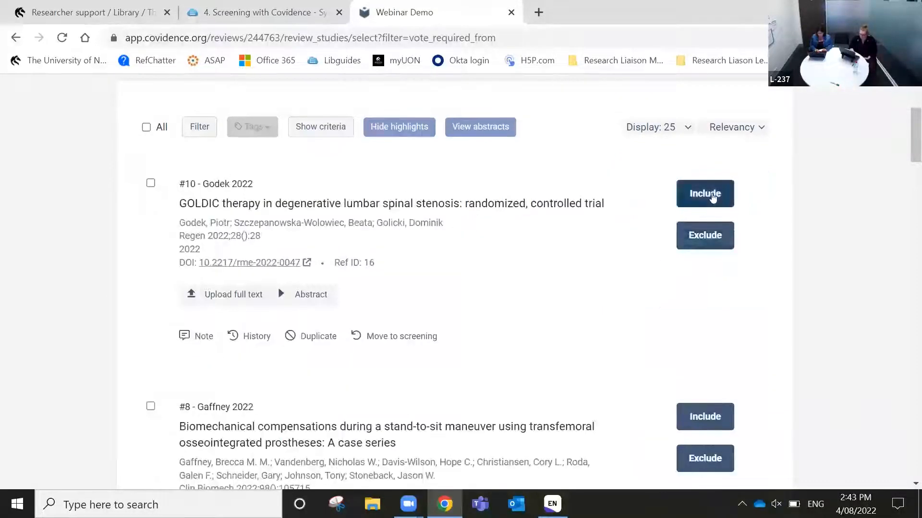
left_click(712, 195)
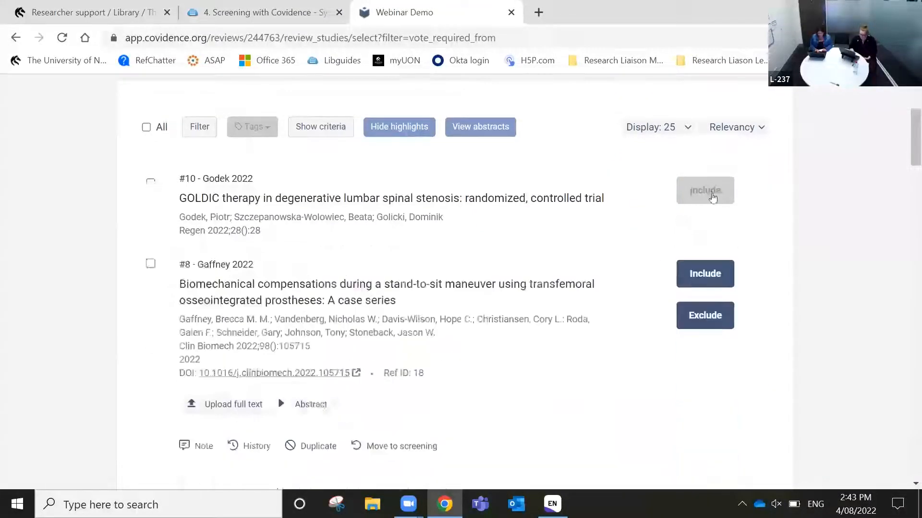
left_click(708, 237)
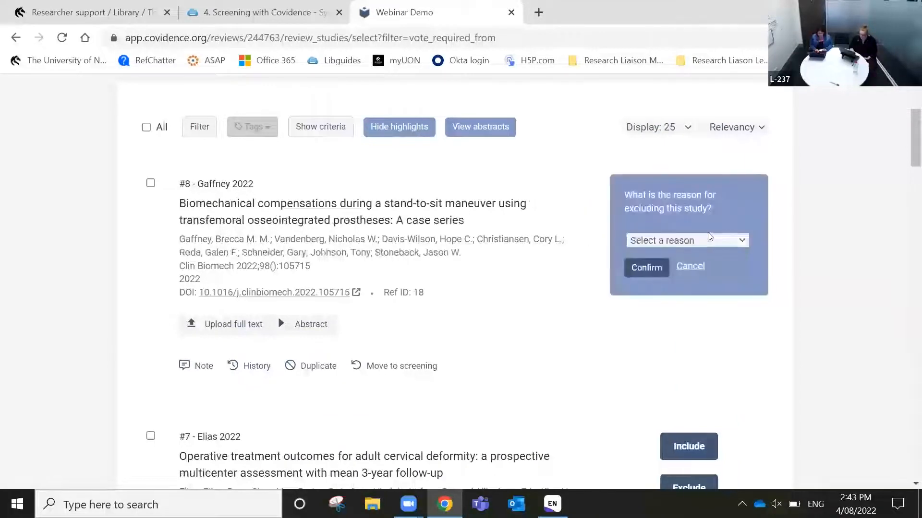
left_click(704, 239)
left_click(701, 281)
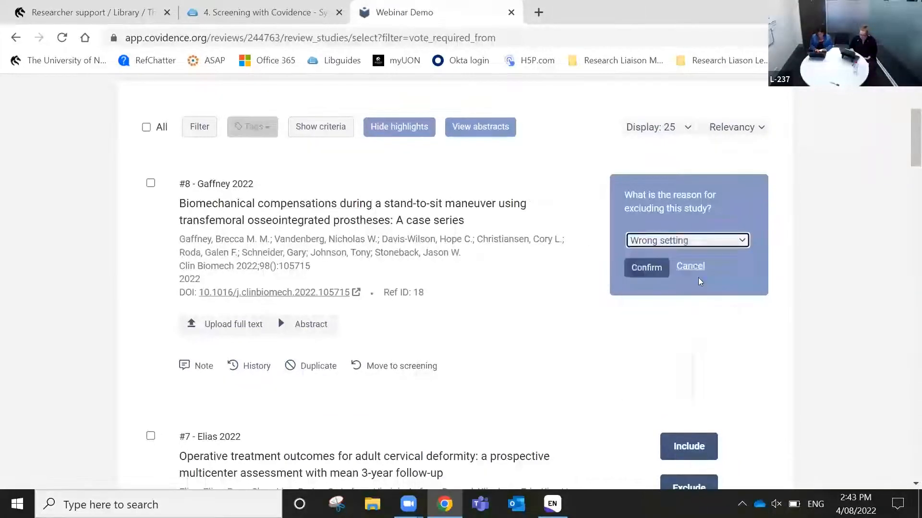
left_click(655, 270)
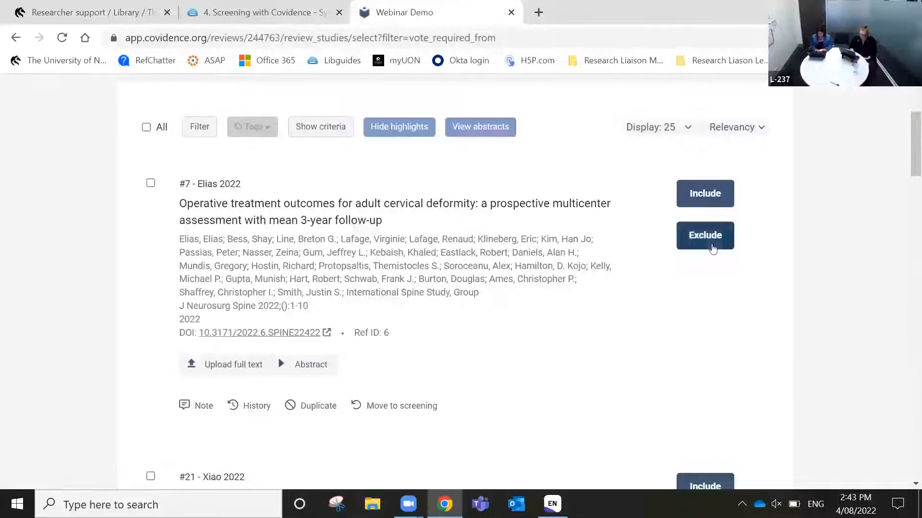
Include Elias and Xiao 2022; exclude Wang 2022 and Hoppe 2022 for 'Wrong setting'
left_click(712, 190)
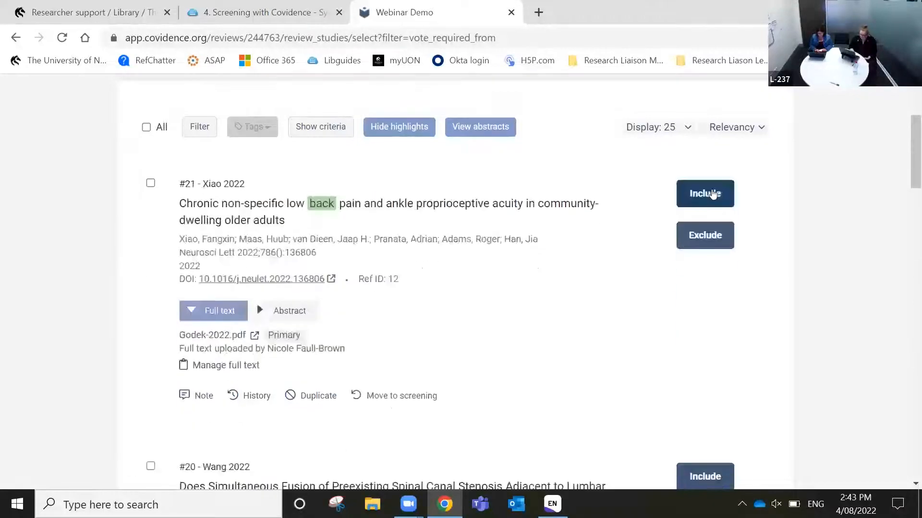
left_click(712, 191)
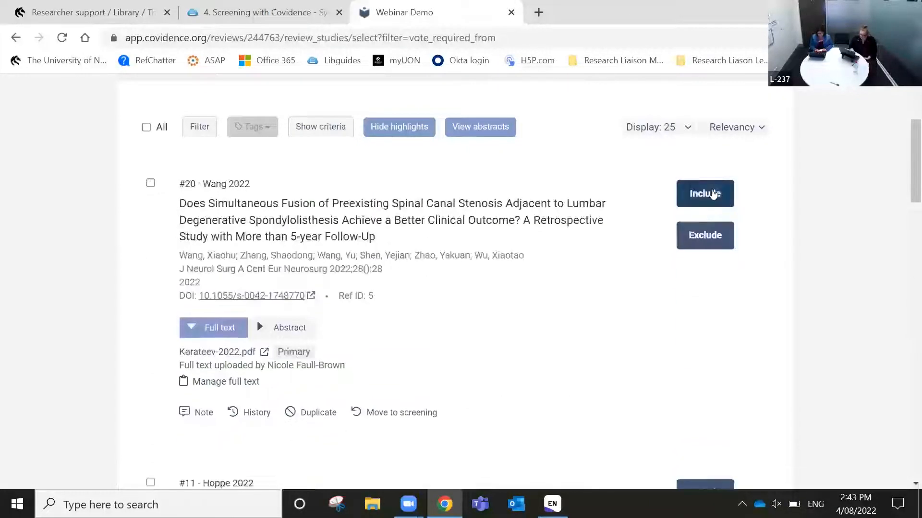
left_click(708, 235)
left_click(710, 239)
left_click(682, 276)
left_click(655, 268)
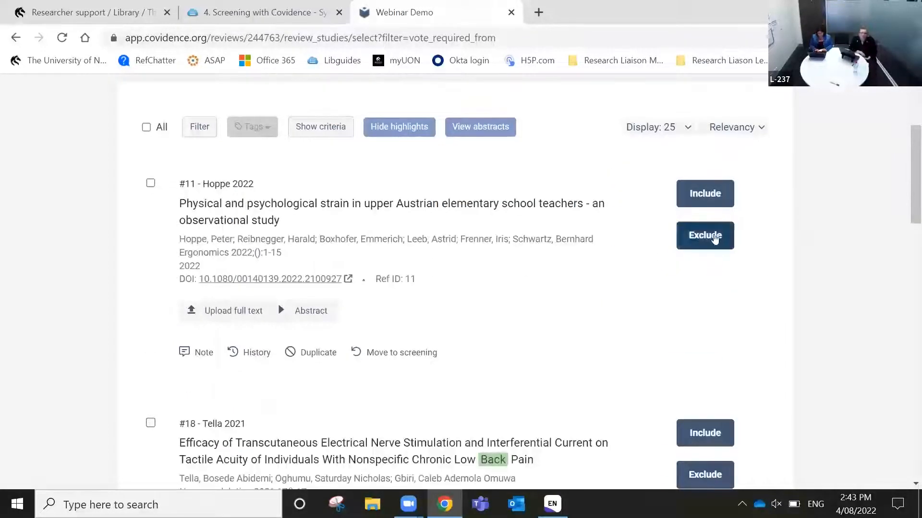
left_click(708, 237)
left_click(681, 243)
left_click(677, 282)
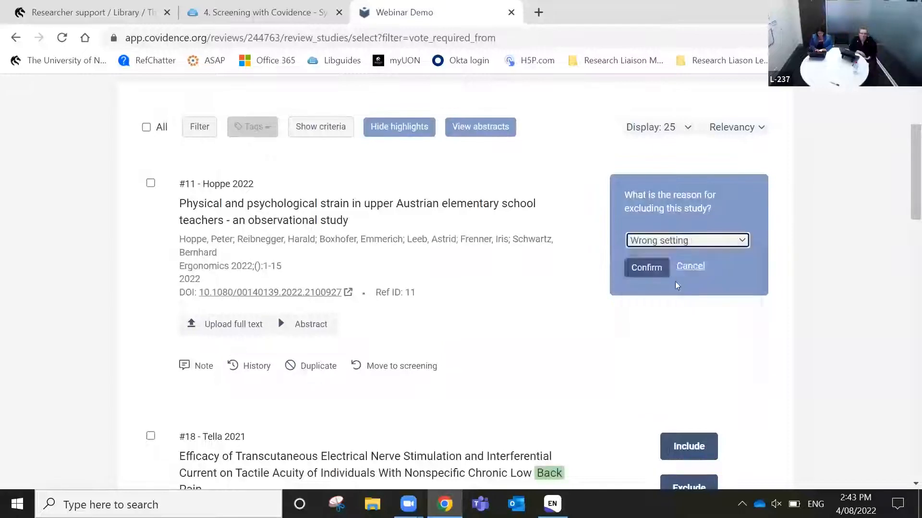
left_click(643, 263)
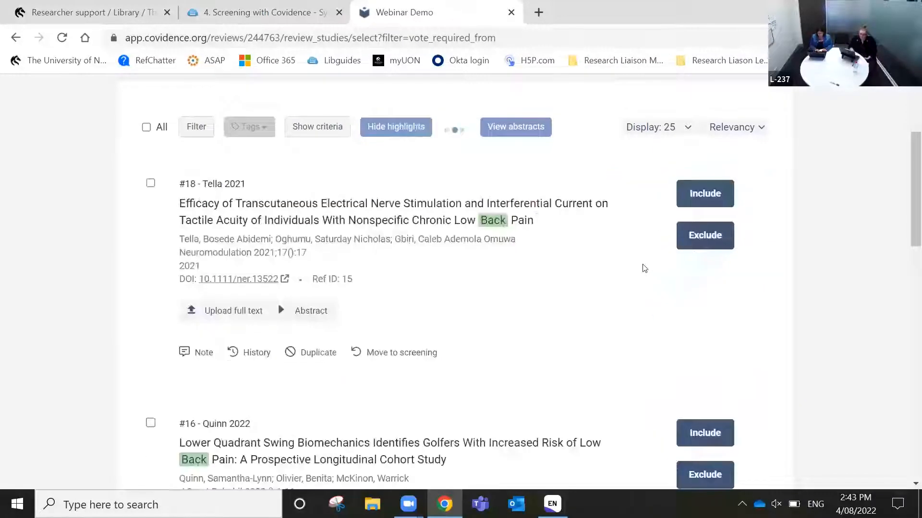
Include Tella 2021, Quinn 2022 and SheehanMbiostat 2022; exclude Karateev 2022 for 'Wrong study design'
left_click(710, 199)
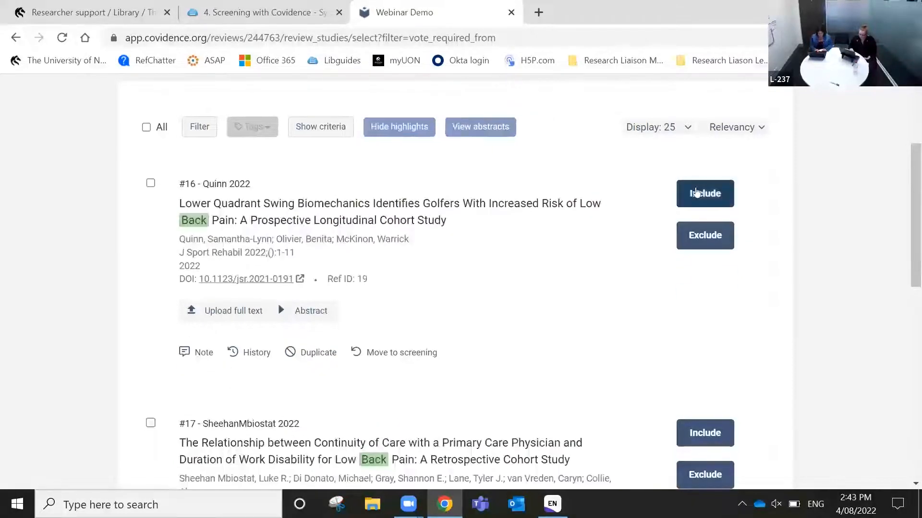
left_click(696, 192)
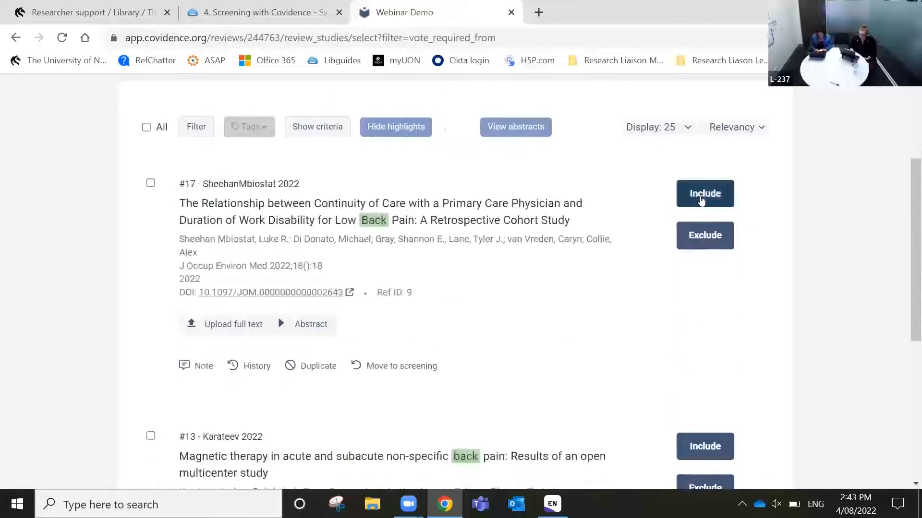
left_click(700, 197)
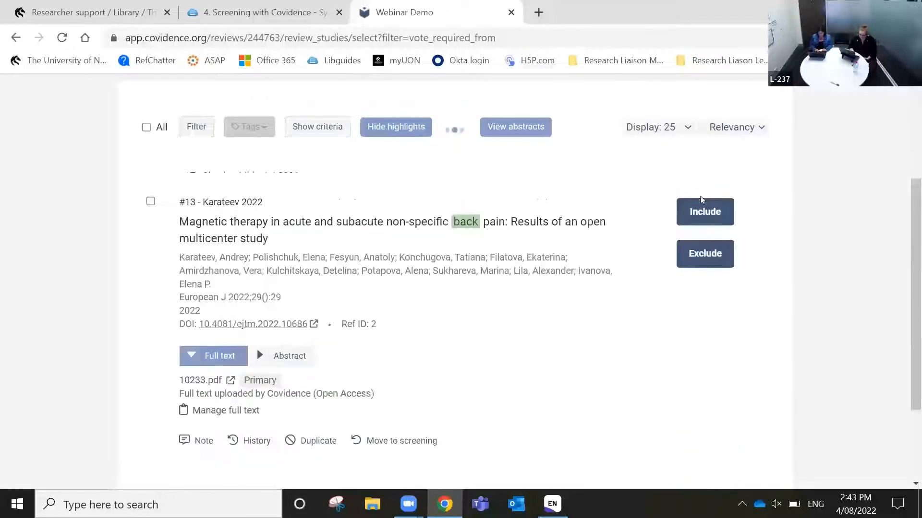
left_click(705, 243)
left_click(705, 238)
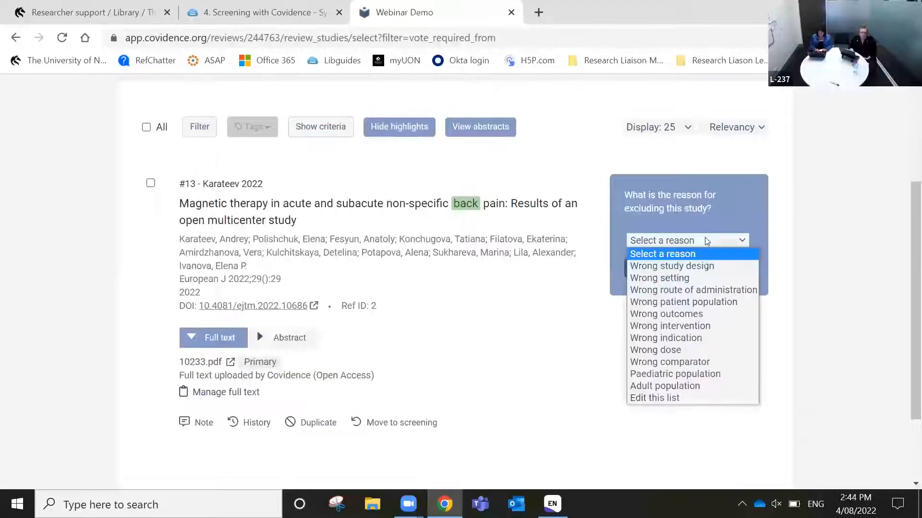
left_click(701, 264)
left_click(647, 269)
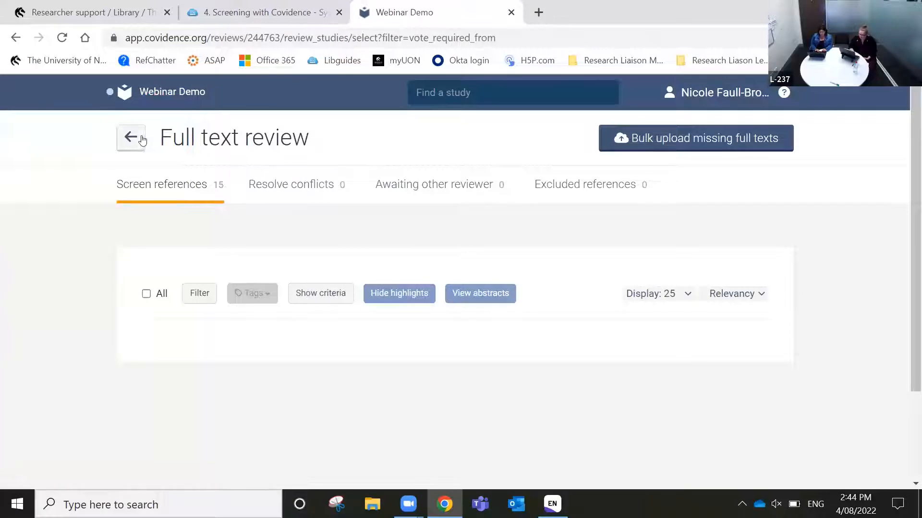
Open the Webinar Demo Review Summary to see full text review's 10 one-vote studies and 5 conflicts
left_click(154, 100)
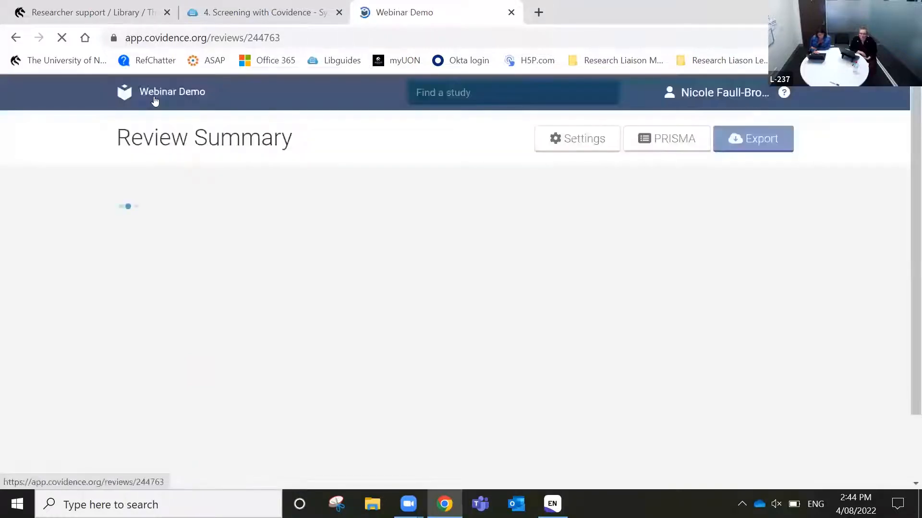
scroll(853, 295, "down", 2)
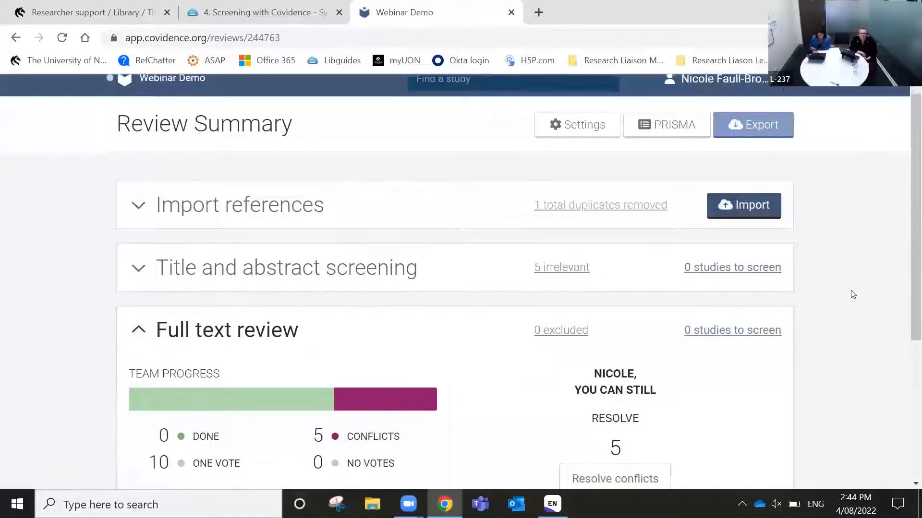
scroll(852, 294, "down", 2)
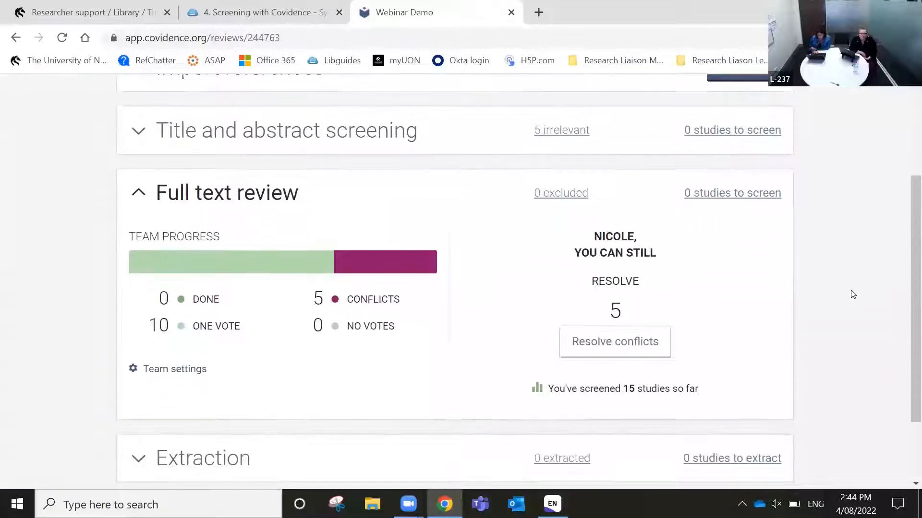
scroll(853, 294, "up", 1)
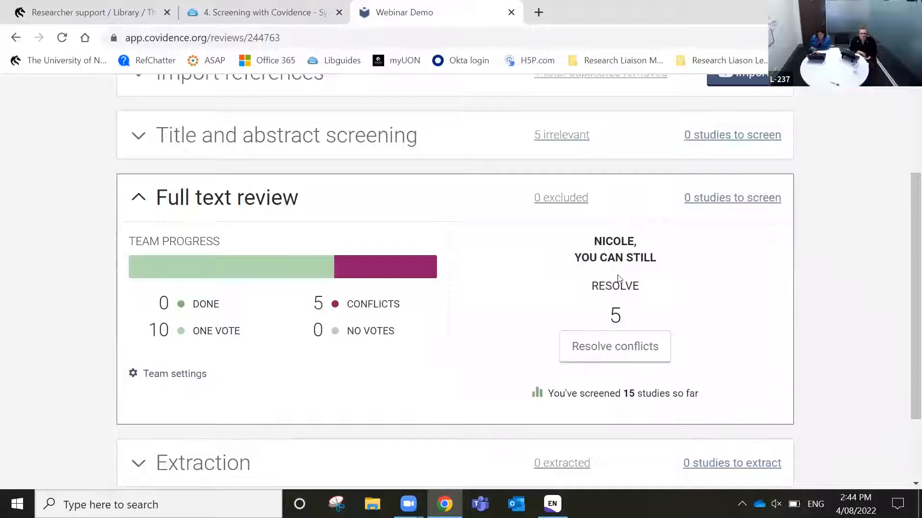
Finalize Gaffney and Karateev as 'Wrong study design' exclusions and record decisions for LeMoal, Dobson and Hoppe
left_click(616, 351)
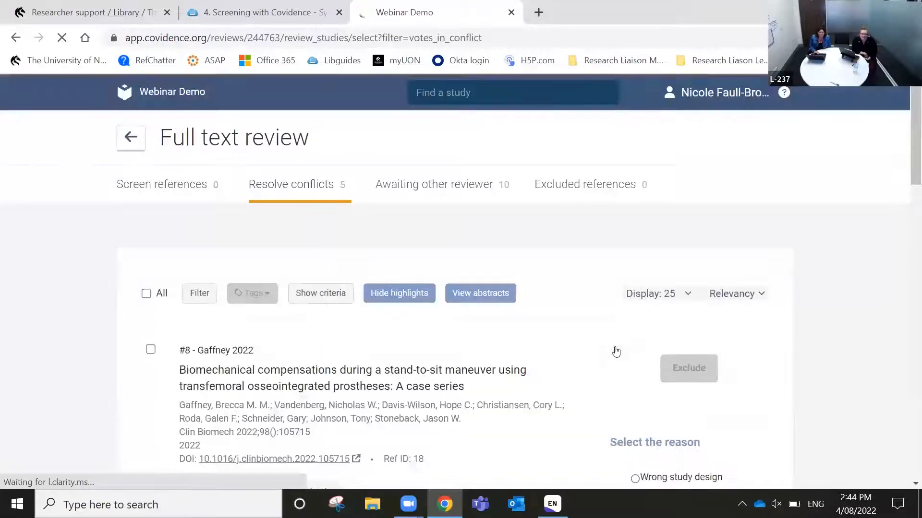
scroll(728, 403, "down", 3)
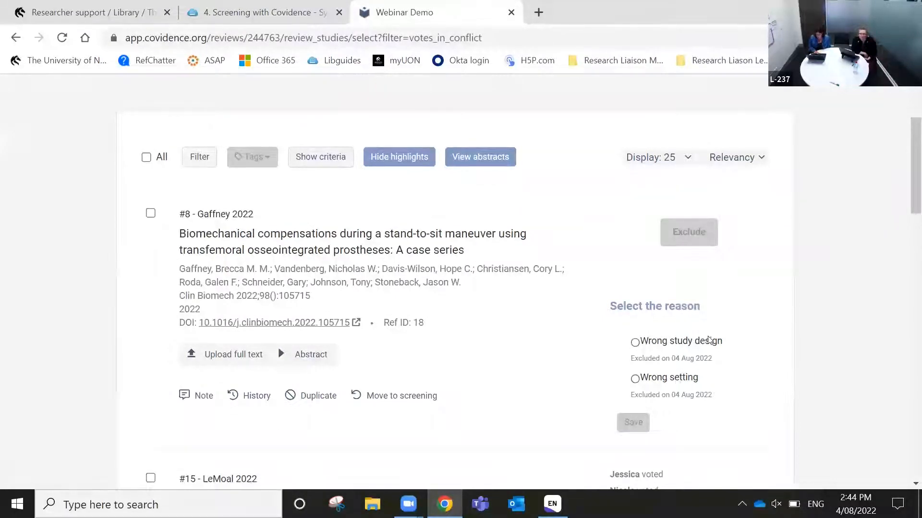
scroll(710, 340, "down", 1)
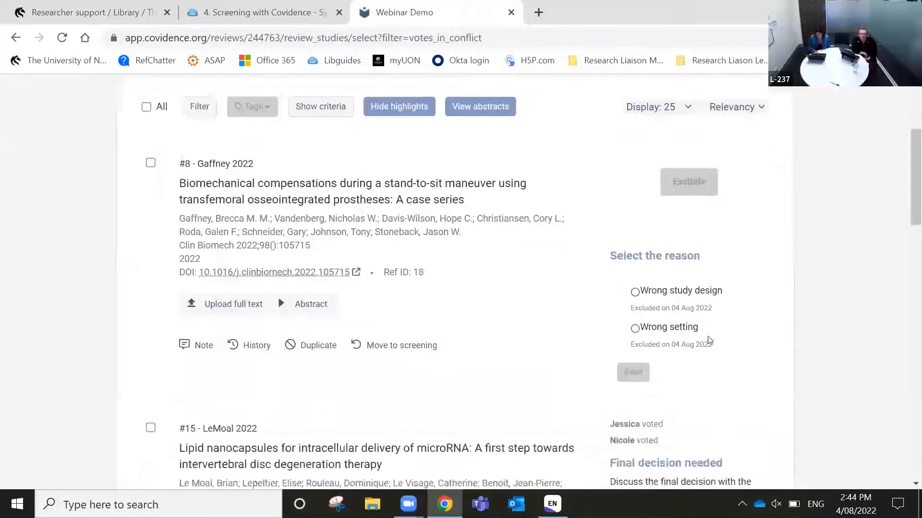
left_click(635, 292)
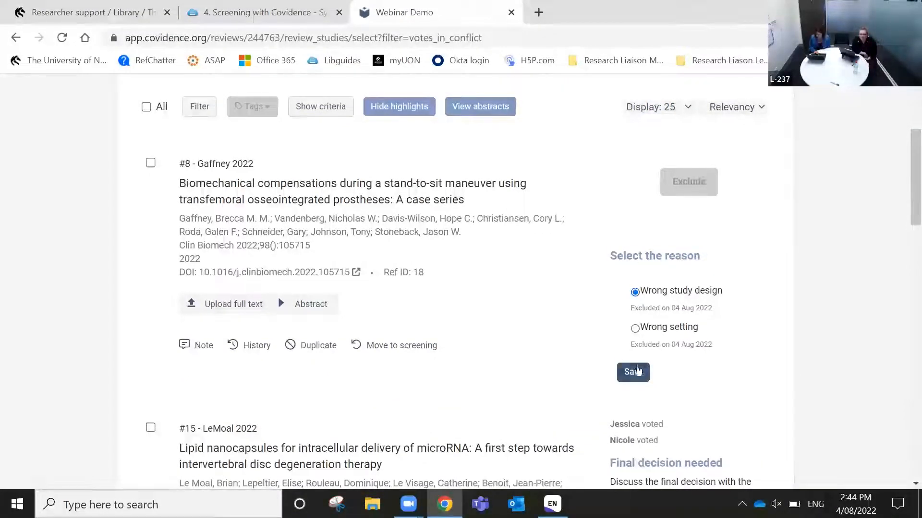
left_click(638, 371)
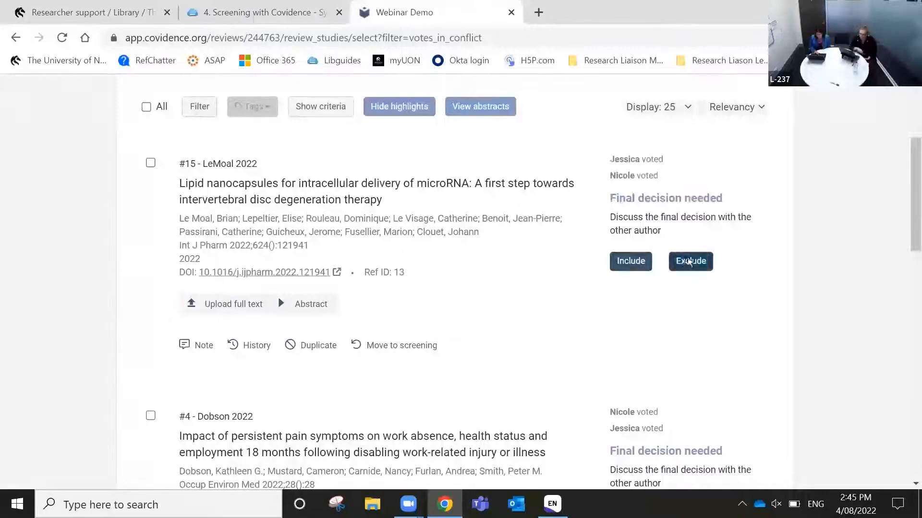
left_click(689, 262)
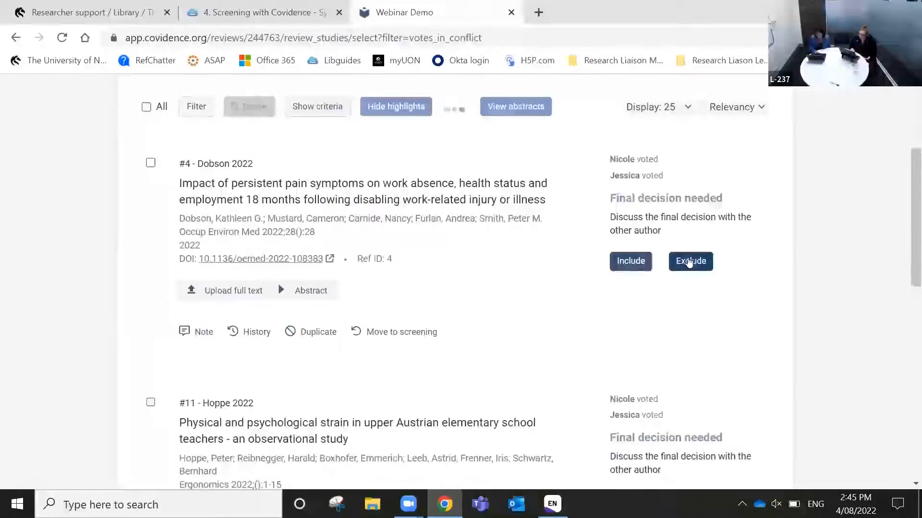
left_click(641, 261)
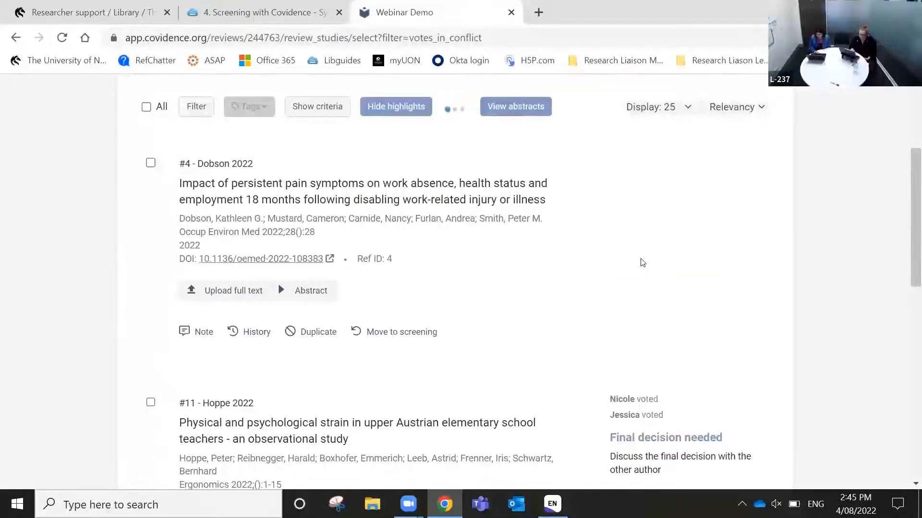
left_click(617, 259)
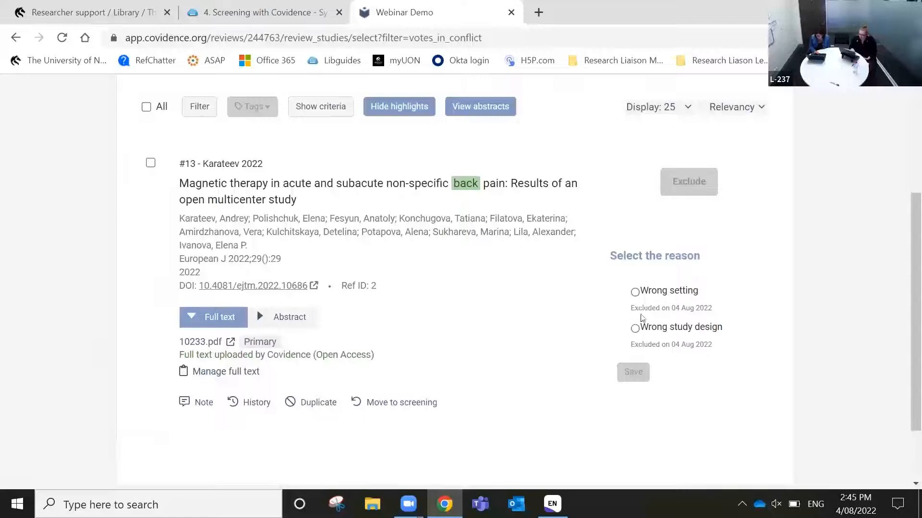
left_click(634, 330)
left_click(633, 373)
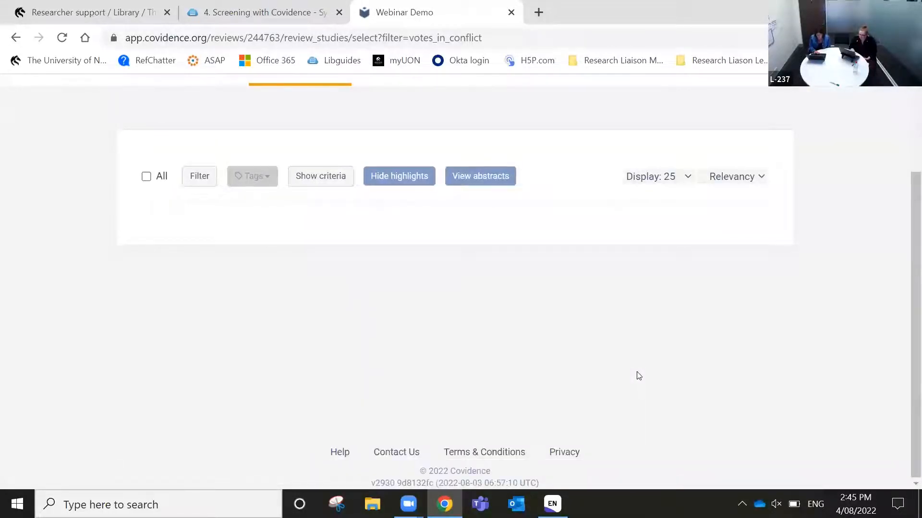
scroll(639, 376, "up", 3)
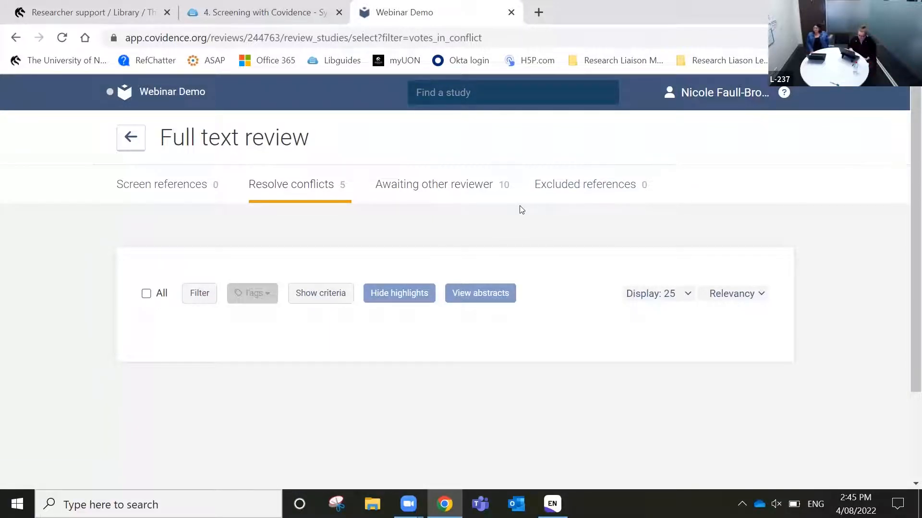
Review the summary showing full text at 5 done, 0 conflicts, 3 excluded, 2 to extract
left_click(140, 146)
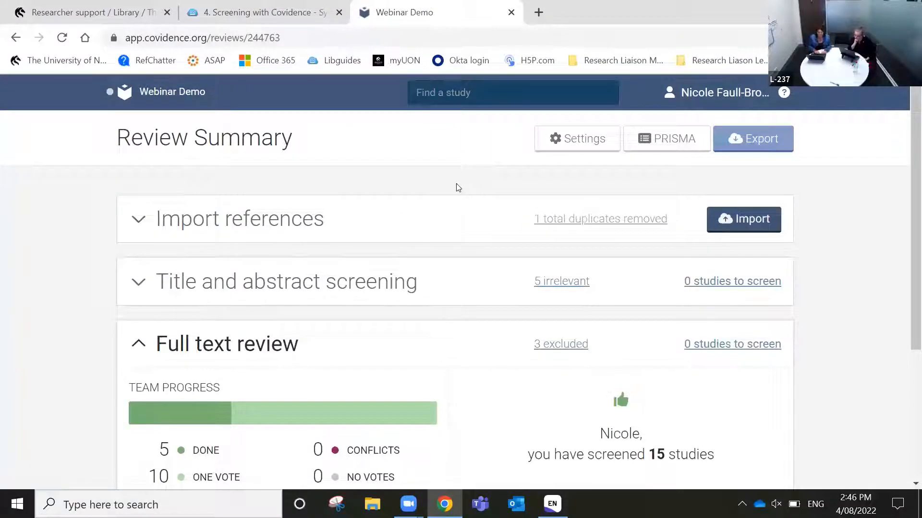
scroll(802, 386, "down", 2)
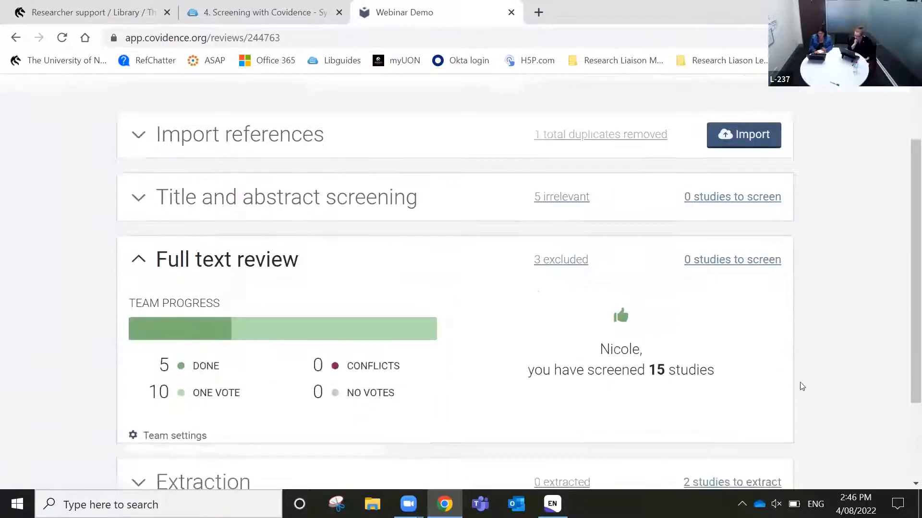
scroll(802, 386, "down", 1)
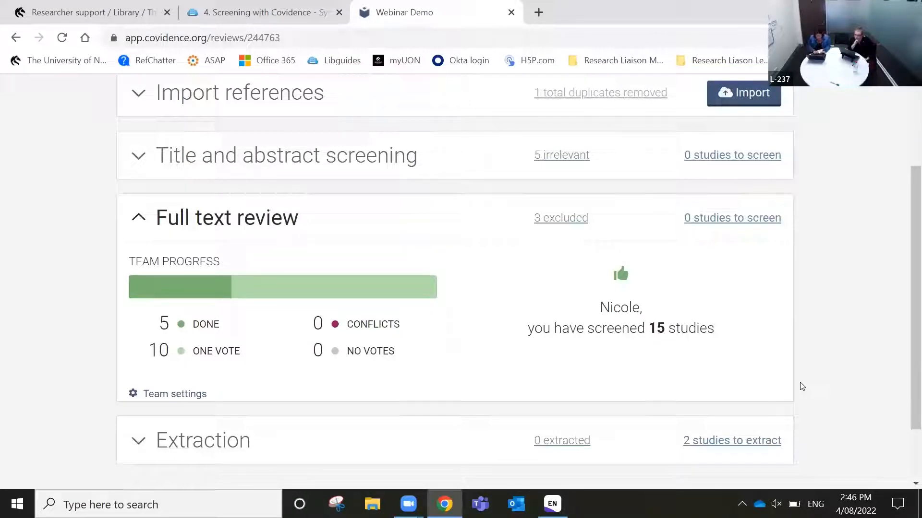
scroll(801, 386, "down", 1)
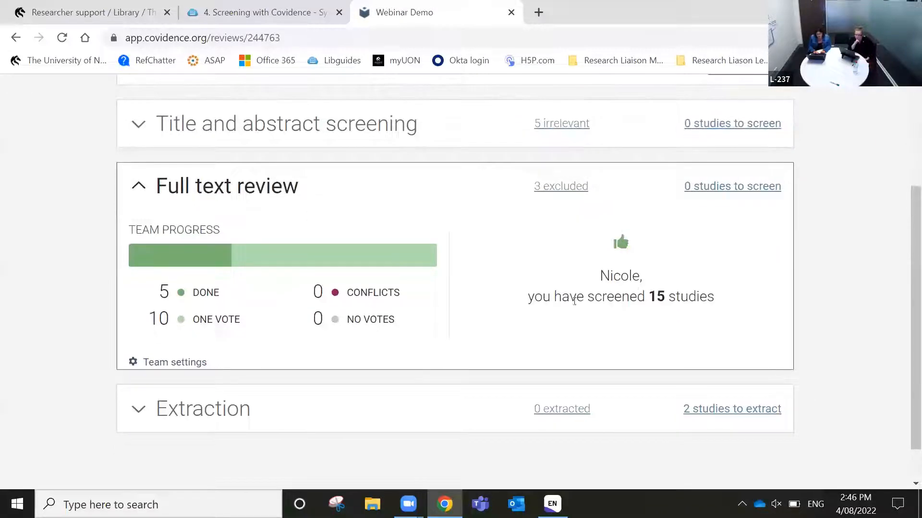
scroll(656, 303, "down", 1)
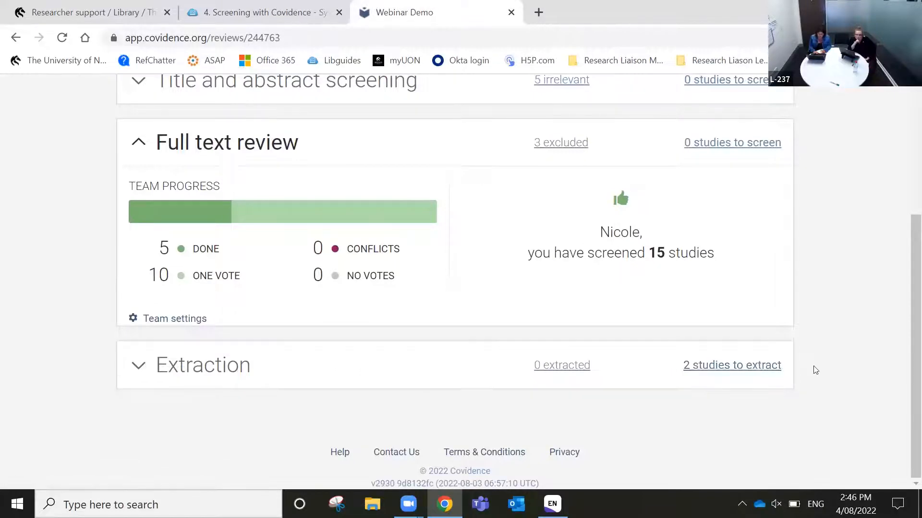
scroll(815, 370, "up", 1)
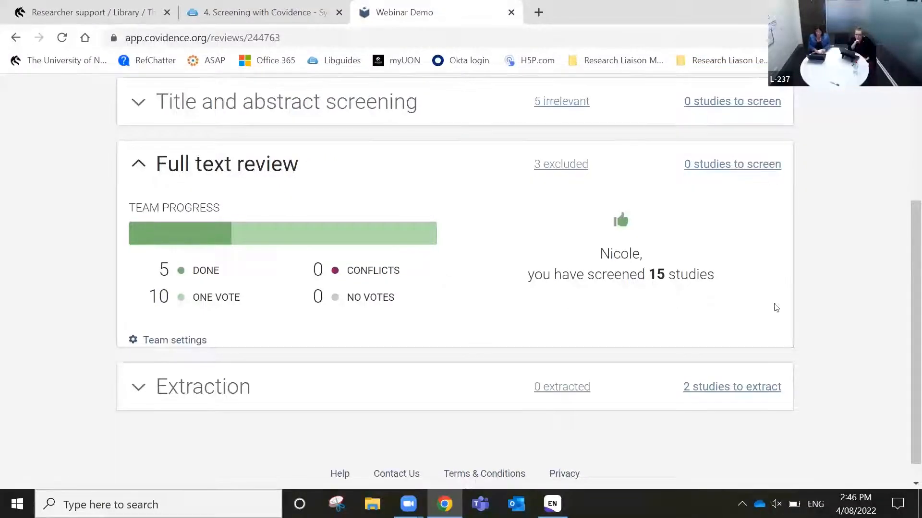
Show the library guide's data extraction and quality assessment videos, then return to the Webinar Demo review
left_click(269, 5)
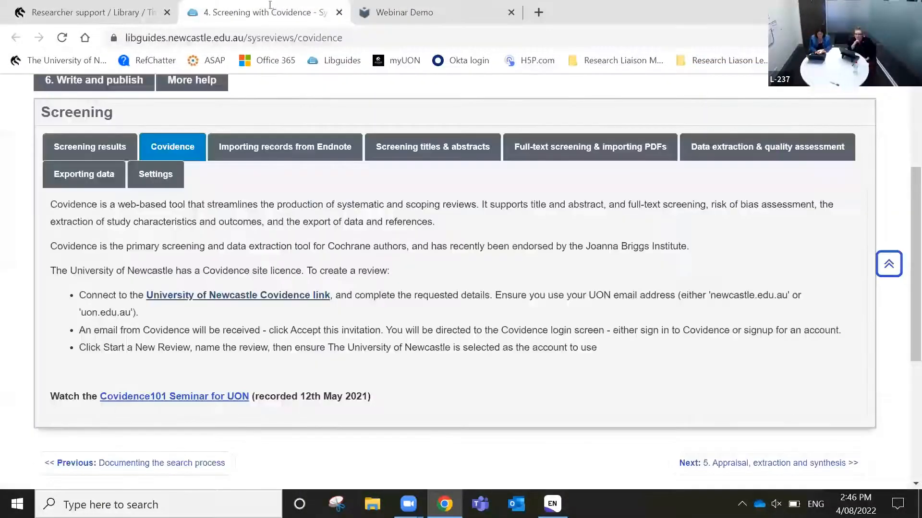
left_click(817, 150)
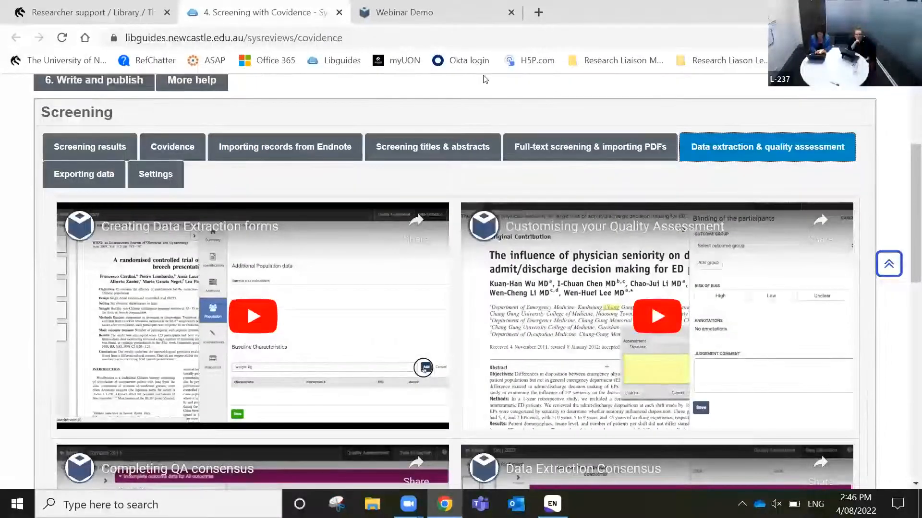
left_click(437, 5)
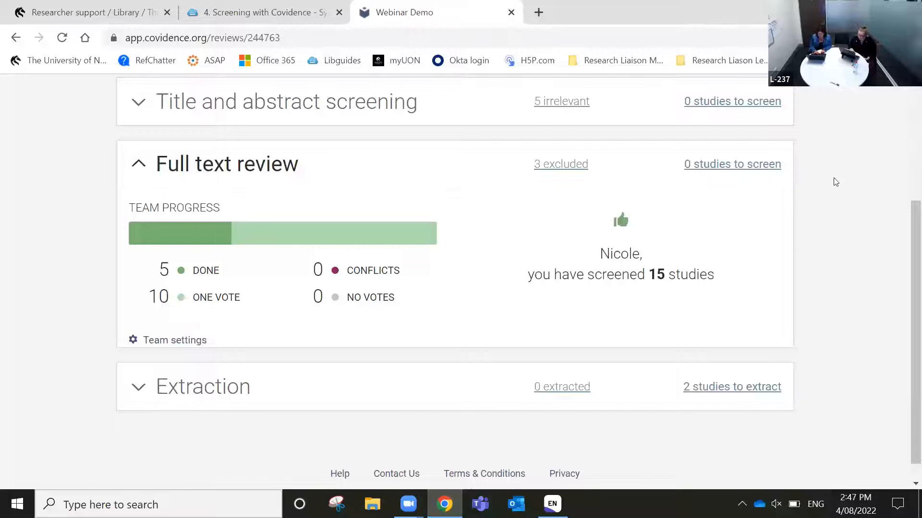
scroll(836, 182, "up", 4)
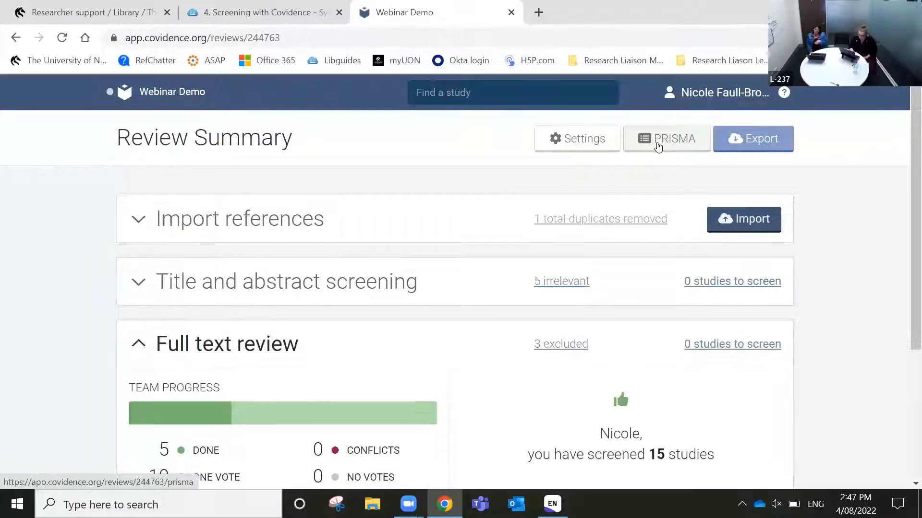
left_click(720, 92)
left_click(839, 242)
scroll(838, 242, "down", 1)
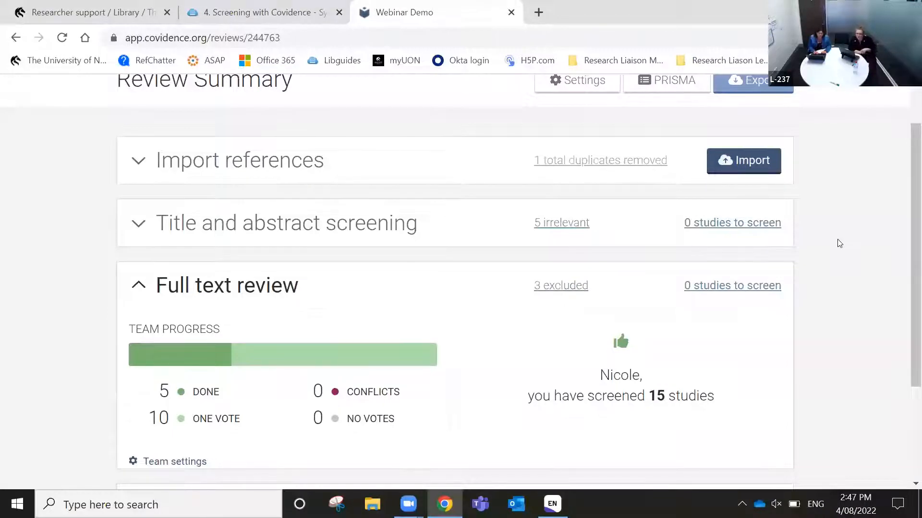
scroll(839, 243, "down", 2)
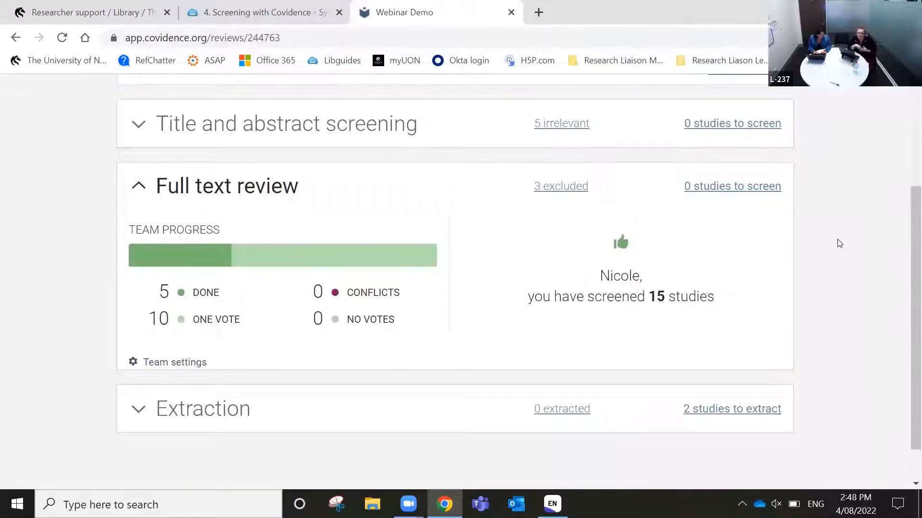
scroll(839, 243, "down", 1)
scroll(839, 243, "up", 3)
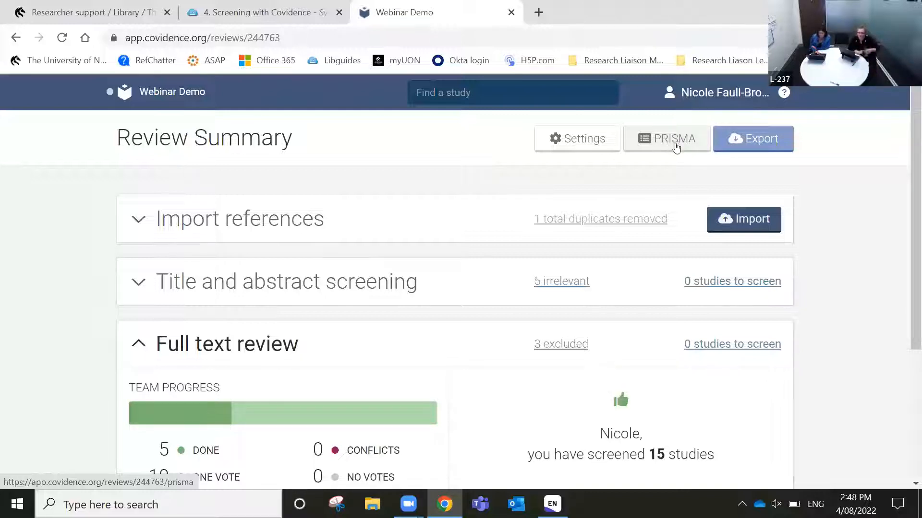
Open the PRISMA diagram: 21 imported, 20 screened, 5 full-text assessed, 3 excluded, 2 included
left_click(676, 146)
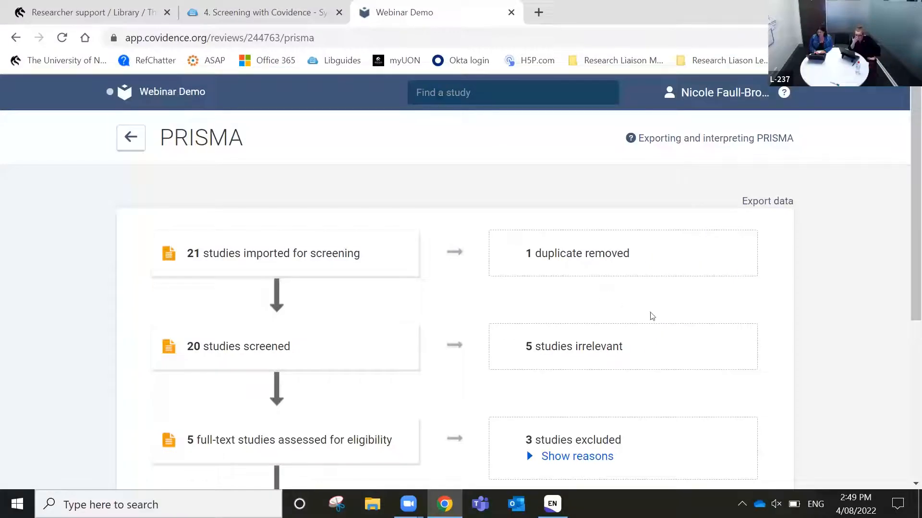
scroll(652, 316, "down", 1)
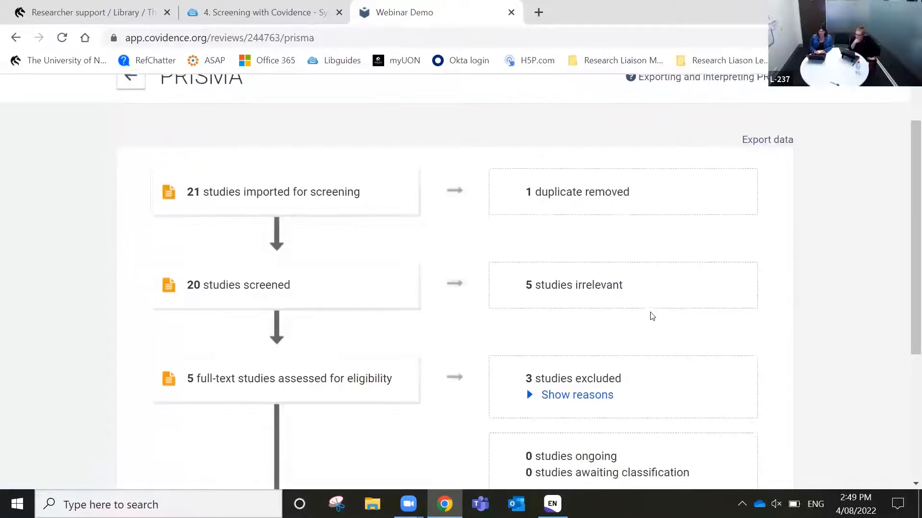
scroll(652, 315, "up", 1)
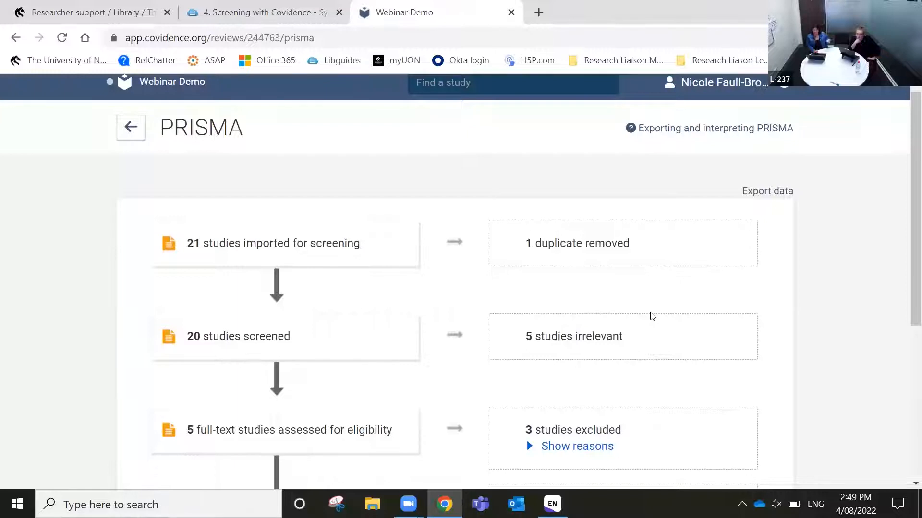
scroll(782, 303, "down", 2)
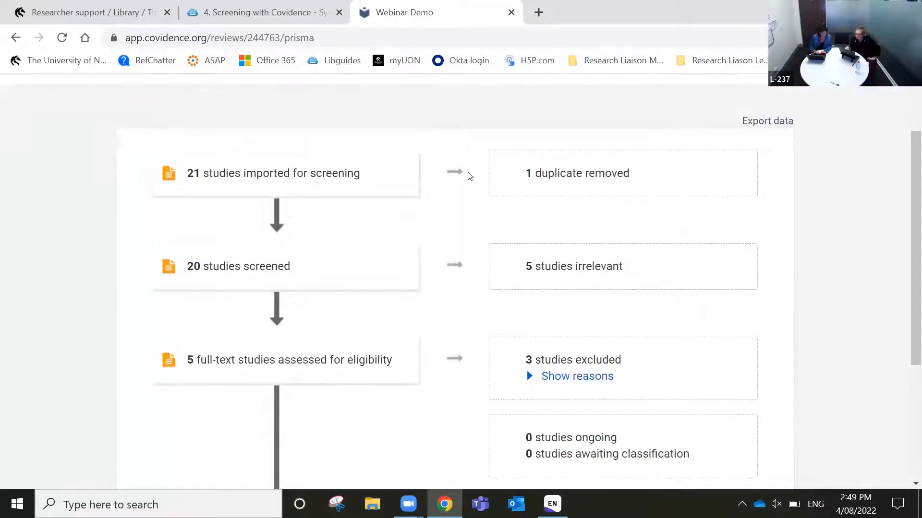
scroll(745, 302, "down", 1)
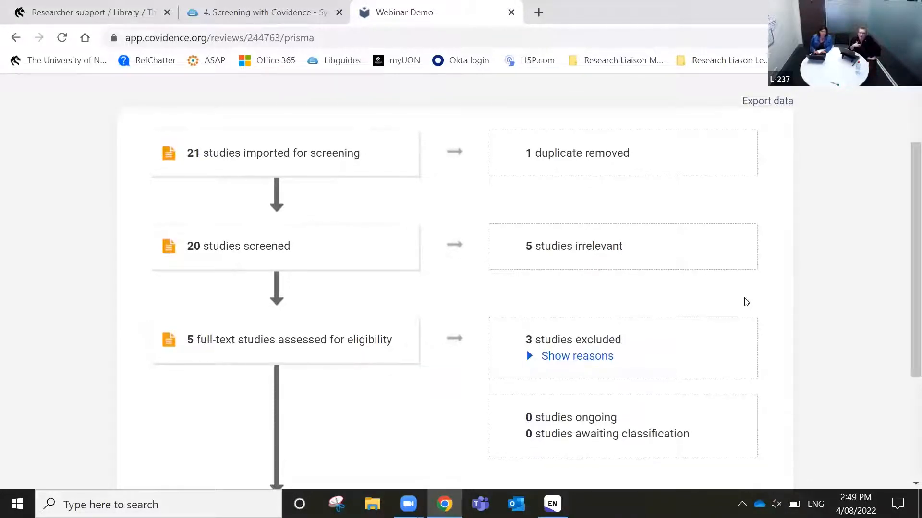
scroll(747, 302, "down", 1)
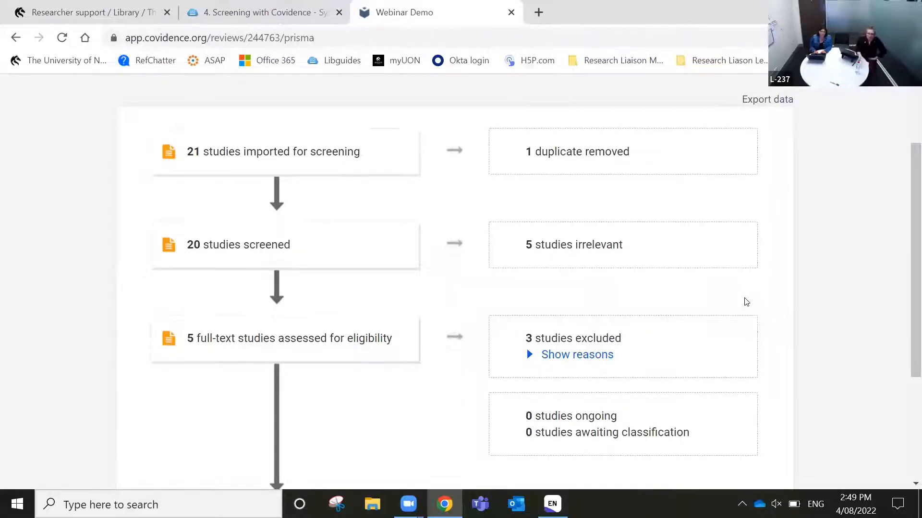
scroll(747, 302, "down", 1)
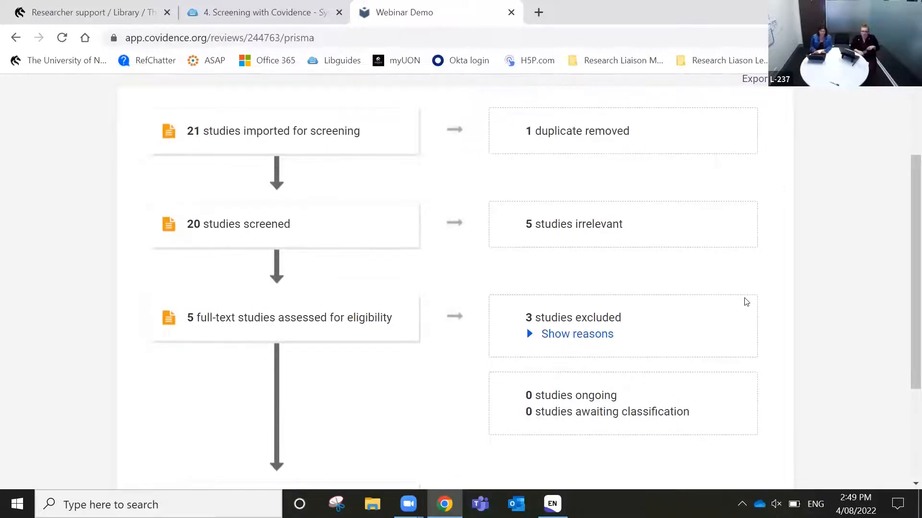
scroll(746, 302, "up", 1)
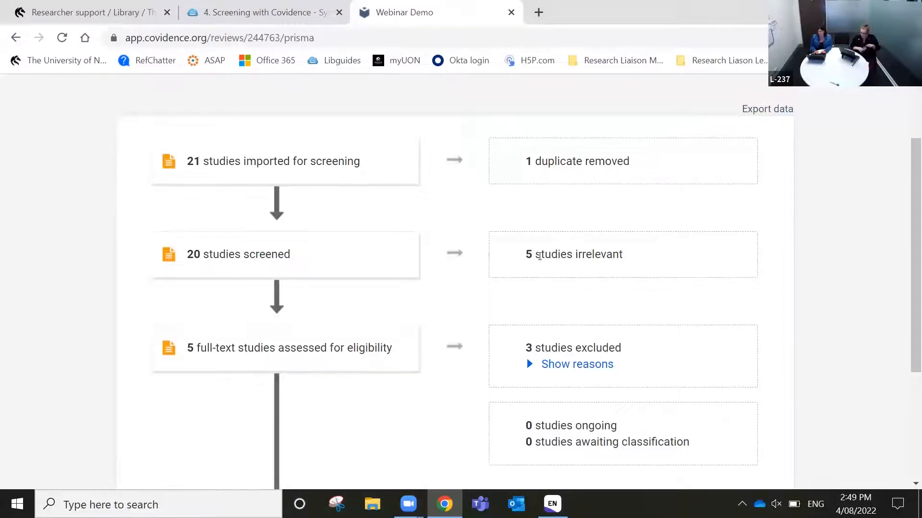
scroll(365, 402, "down", 1)
scroll(364, 403, "down", 1)
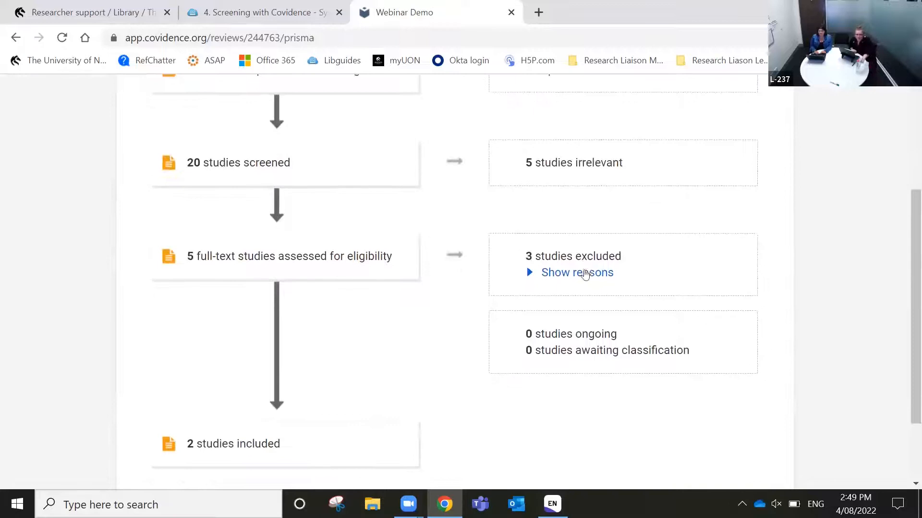
Reveal the reason for the 3 excluded studies: 'Wrong study design'
left_click(581, 281)
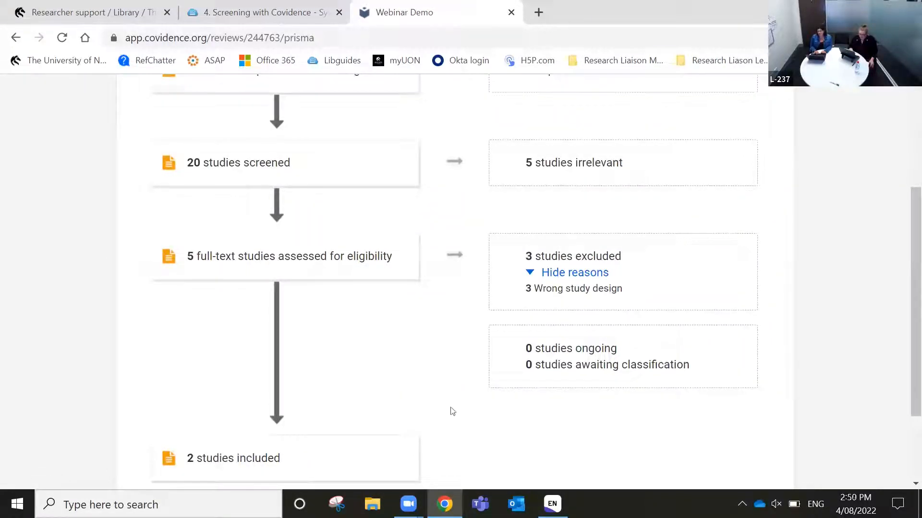
scroll(608, 367, "down", 1)
scroll(608, 367, "down", 1)
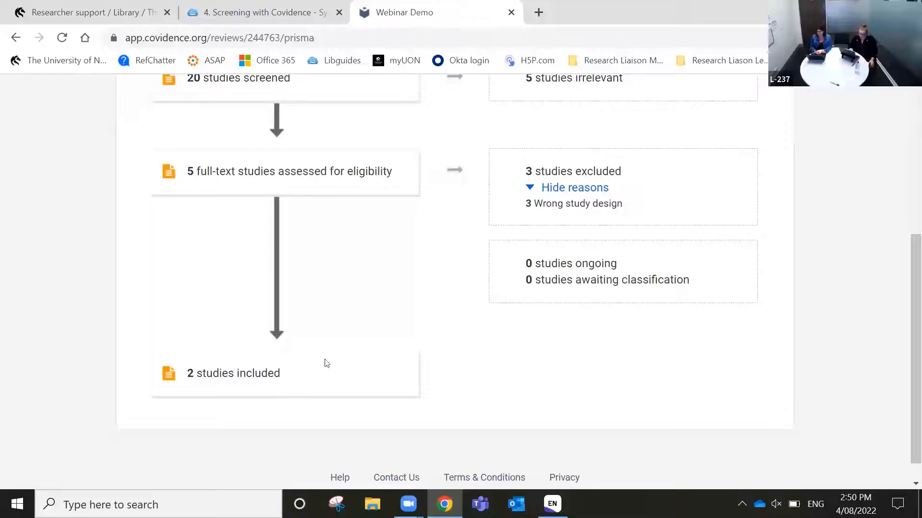
scroll(504, 355, "up", 3)
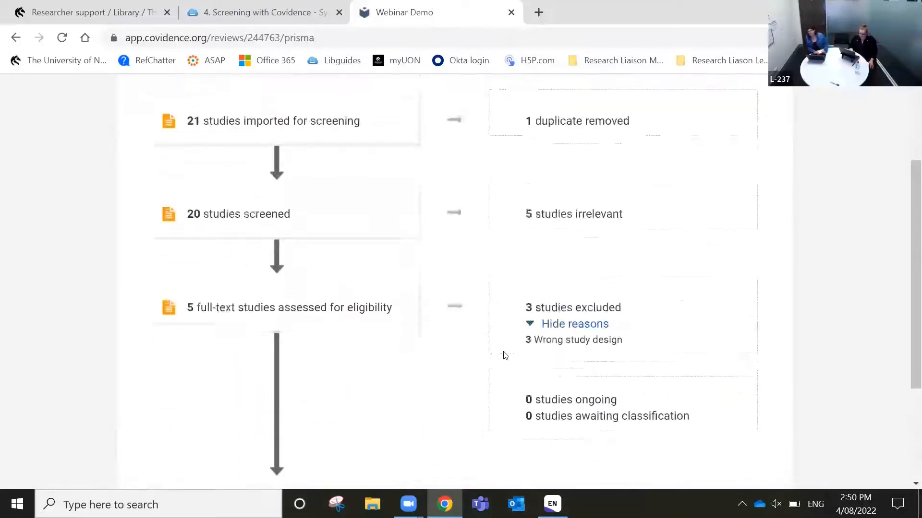
scroll(505, 355, "up", 2)
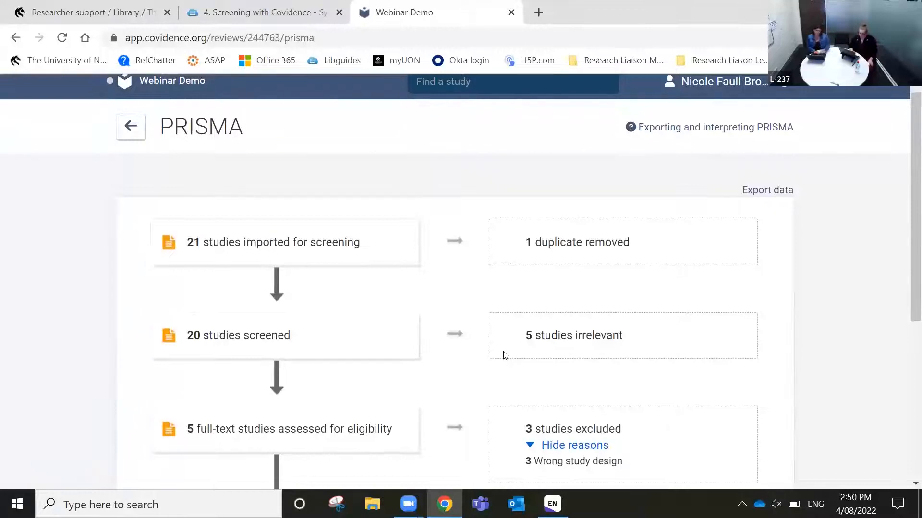
scroll(505, 355, "up", 1)
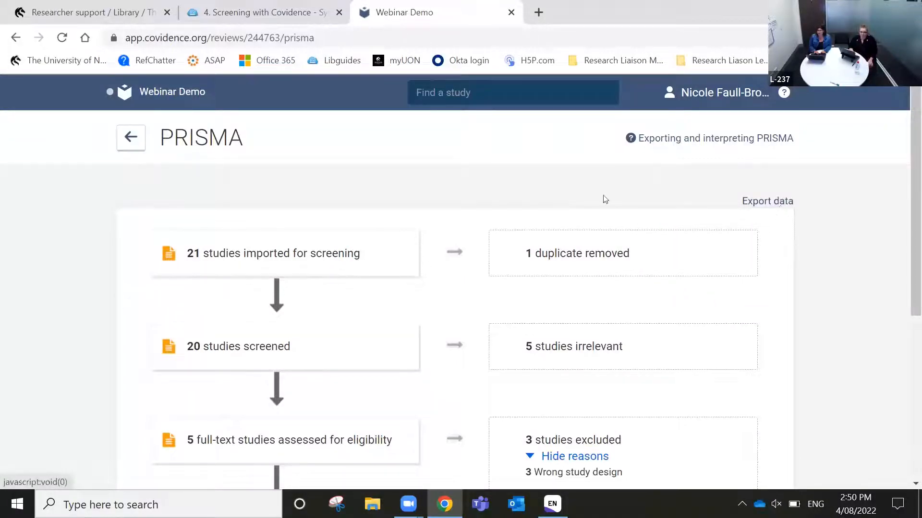
Go back to the Review Summary and open the Webinar Demo review's Settings page
left_click(152, 92)
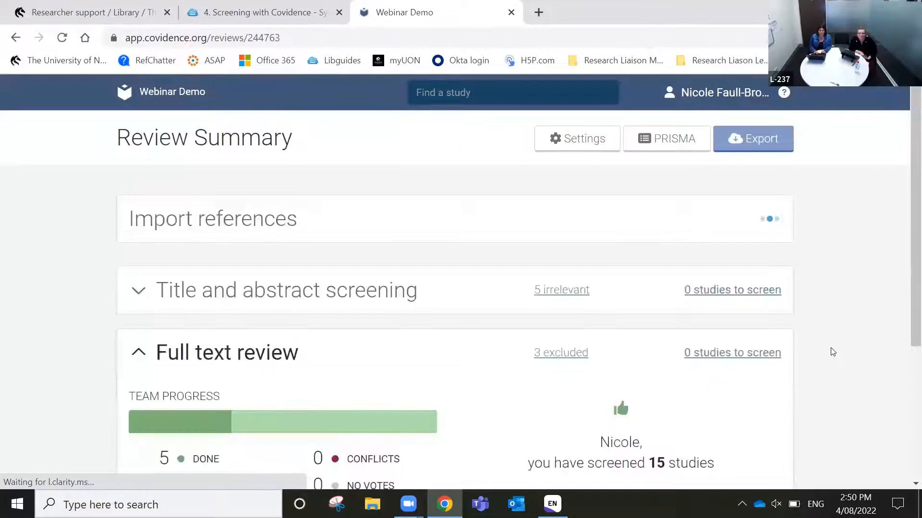
scroll(838, 381, "down", 1)
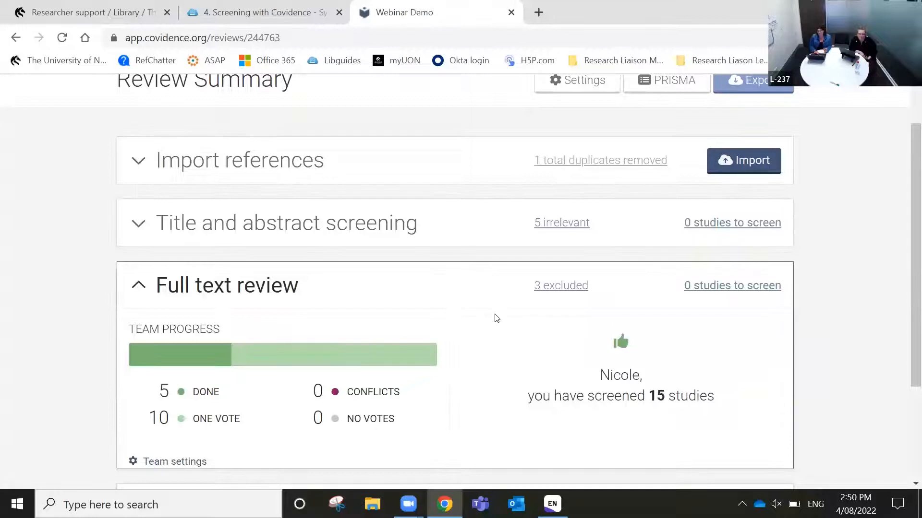
scroll(532, 369, "down", 3)
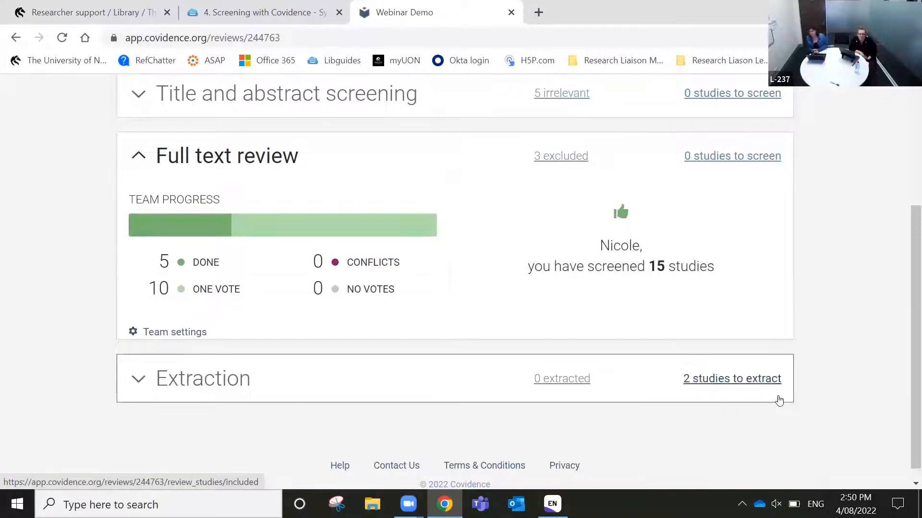
scroll(779, 401, "up", 3)
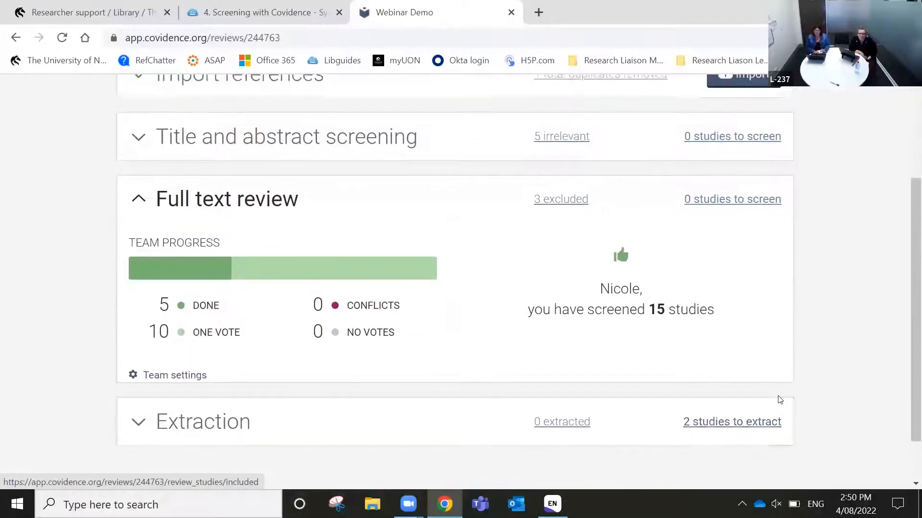
scroll(779, 400, "up", 1)
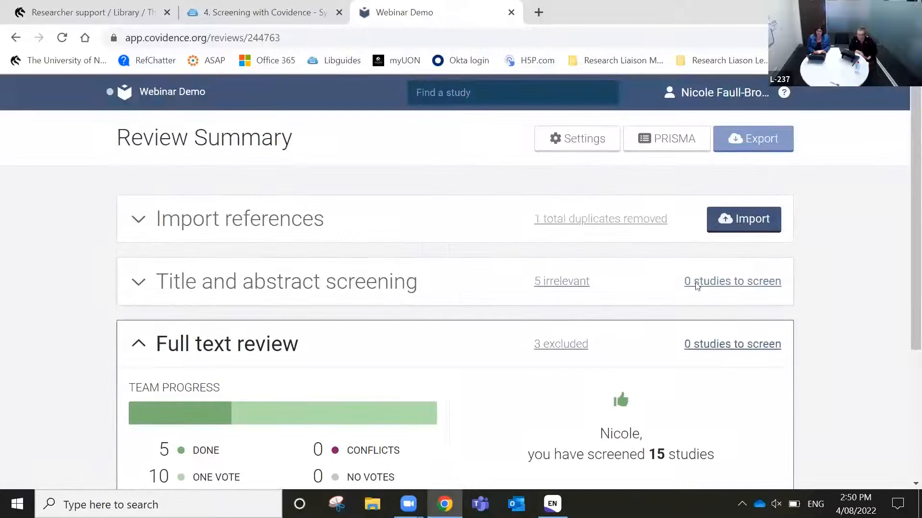
left_click(576, 142)
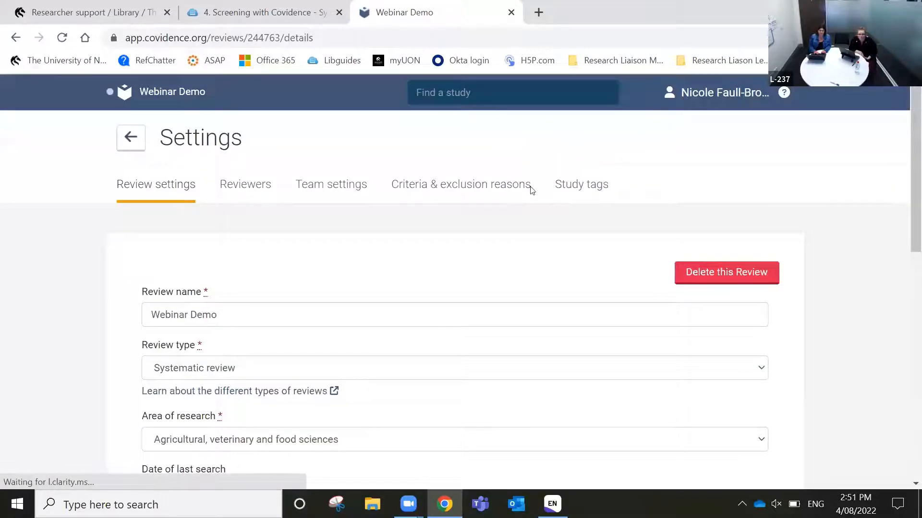
Show the review's Team settings listing title/abstract screening, full text review and extraction stages
left_click(331, 185)
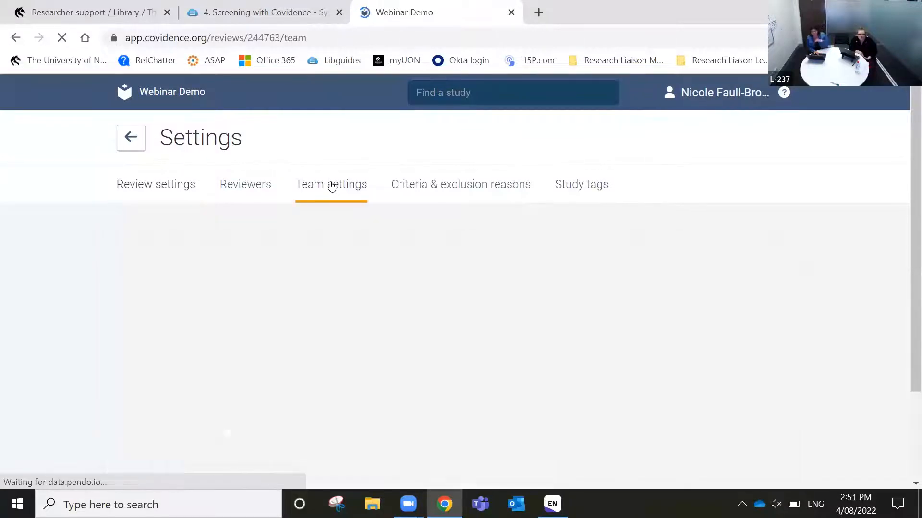
scroll(556, 309, "down", 3)
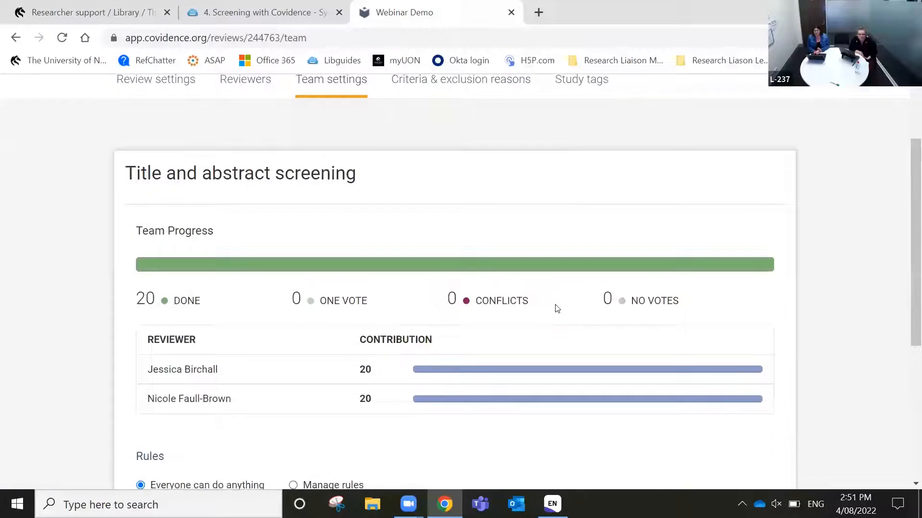
scroll(457, 415, "down", 2)
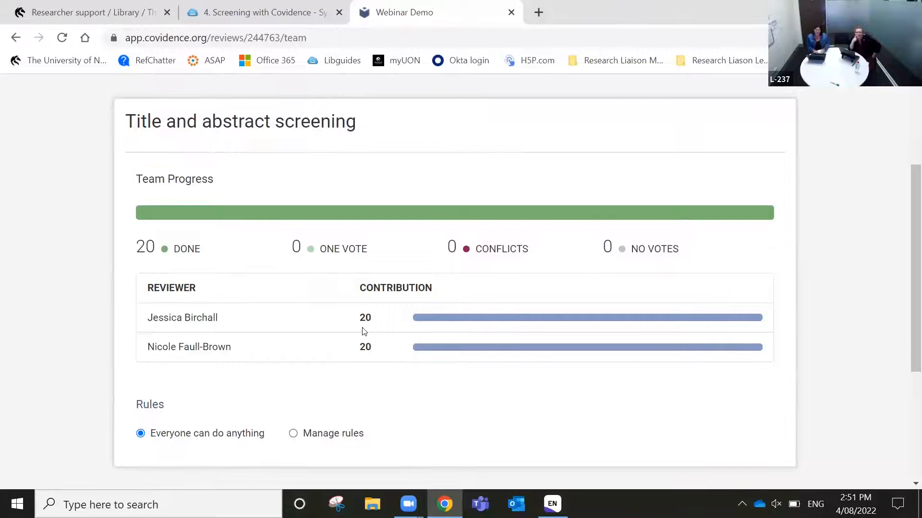
scroll(364, 332, "up", 1)
scroll(363, 331, "down", 5)
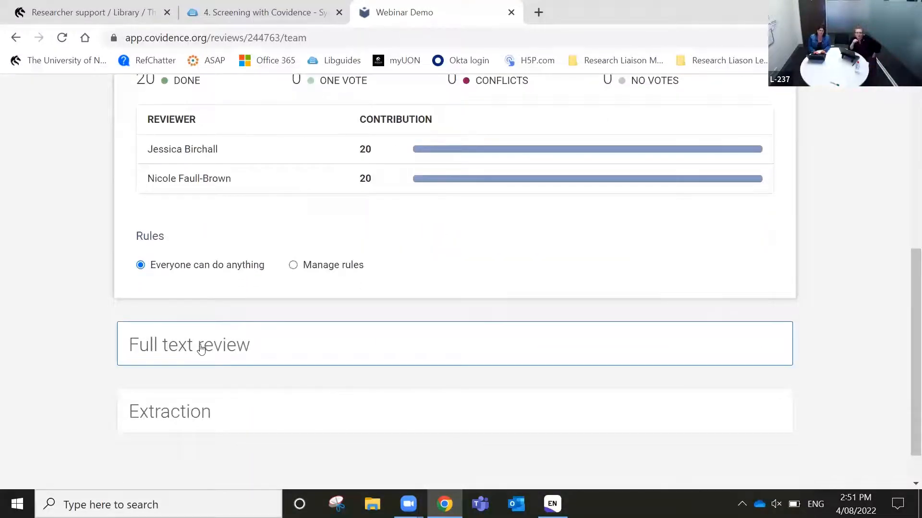
Expand the Full text review and Extraction team progress, then collapse Extraction again
left_click(200, 346)
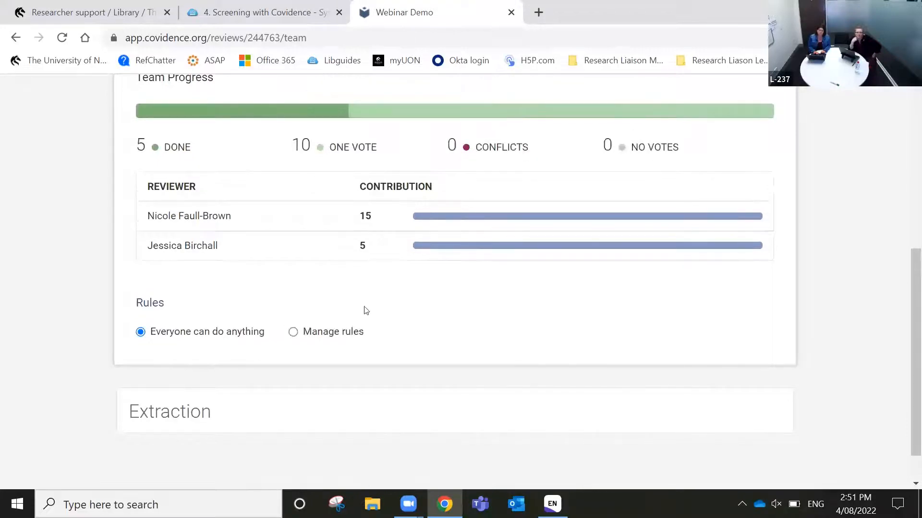
scroll(404, 290, "down", 1)
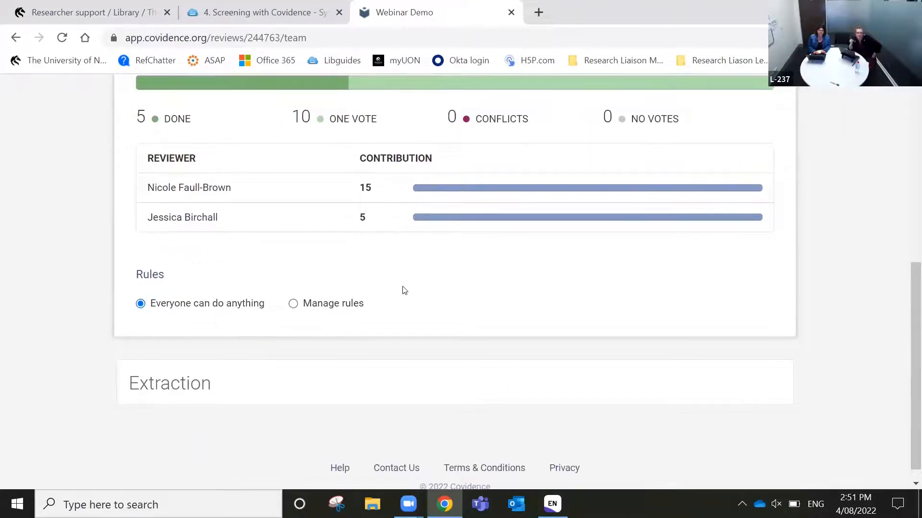
scroll(405, 290, "down", 1)
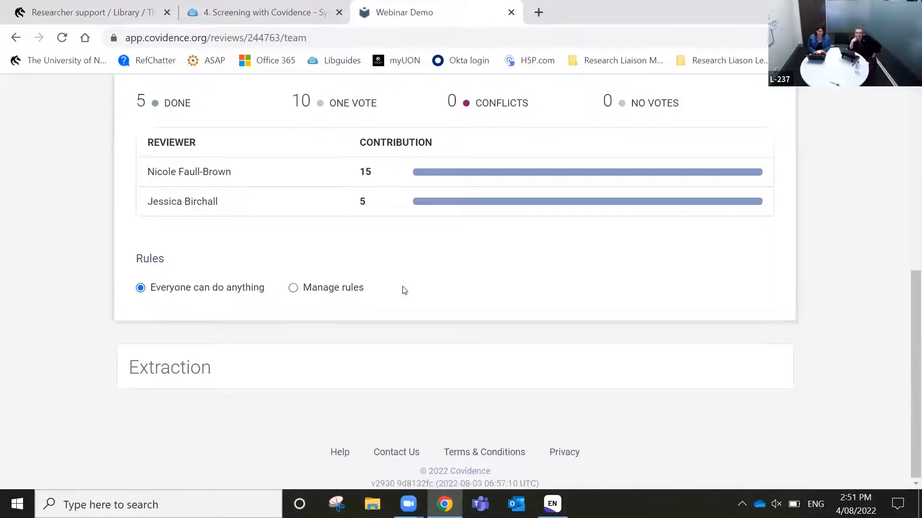
left_click(195, 370)
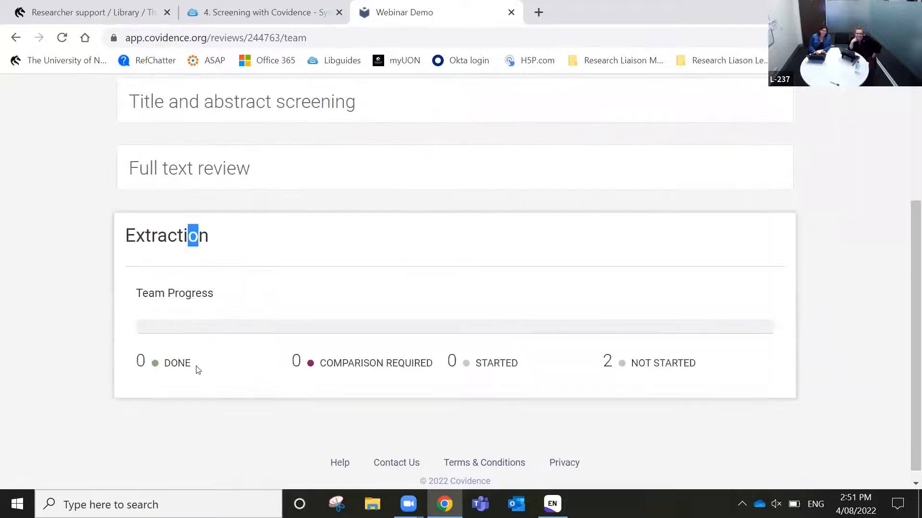
left_click(168, 251)
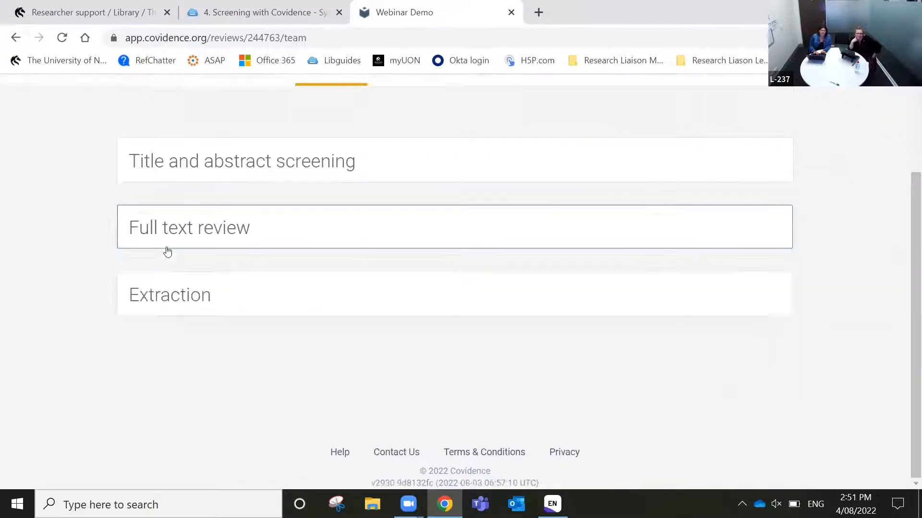
scroll(321, 284, "up", 2)
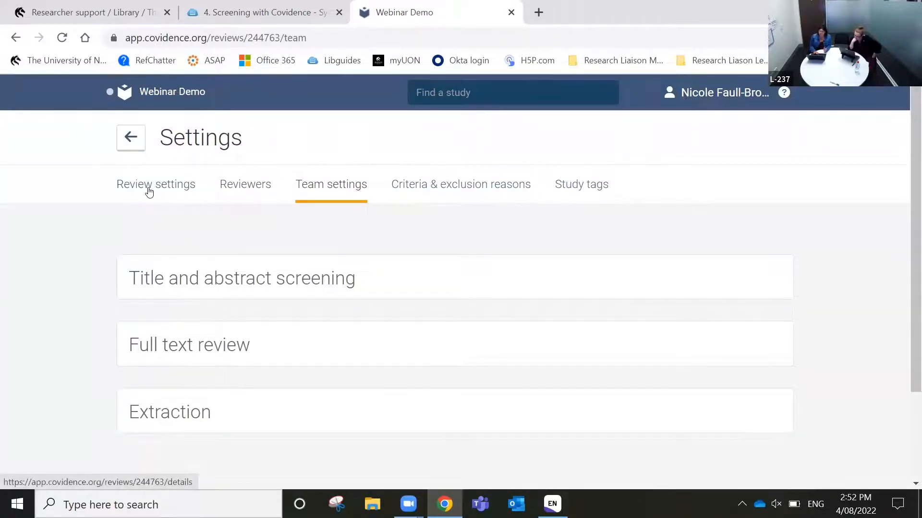
Review the Criteria & exclusion reasons list, then go back to the Webinar Demo summary
left_click(443, 190)
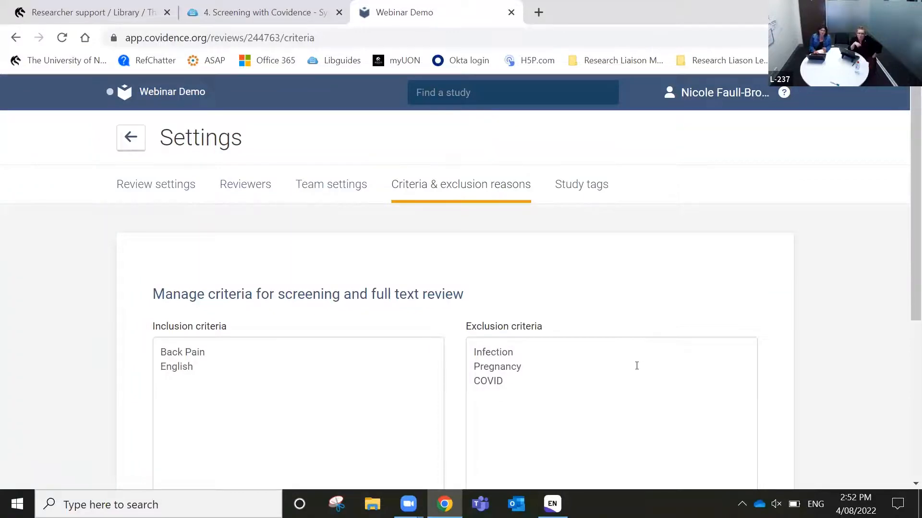
scroll(637, 365, "down", 5)
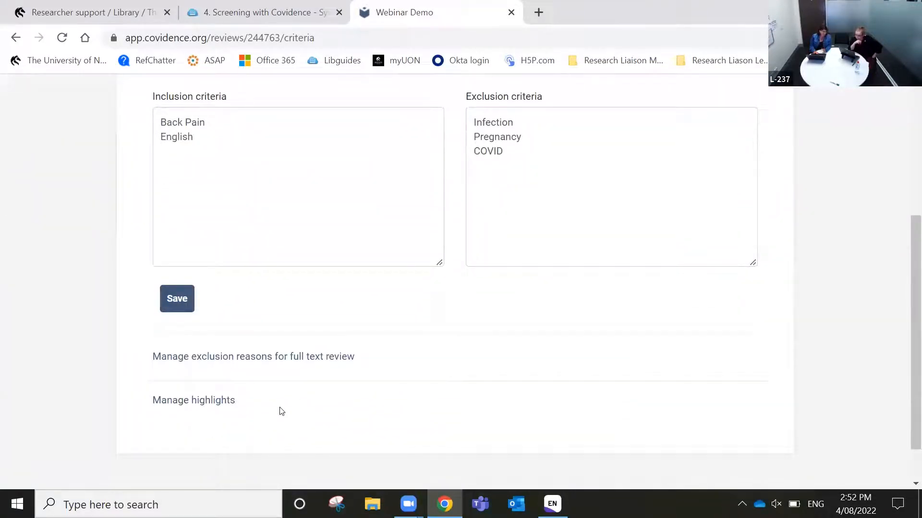
scroll(573, 371, "up", 5)
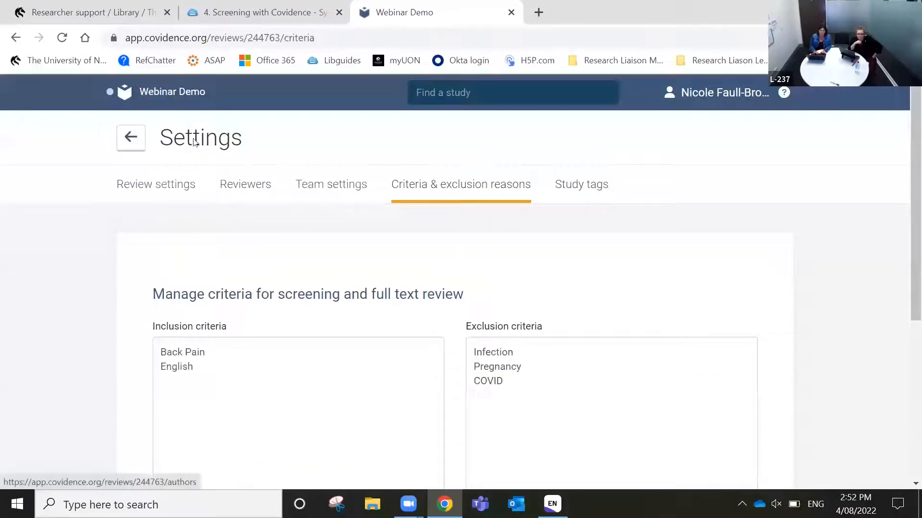
left_click(171, 101)
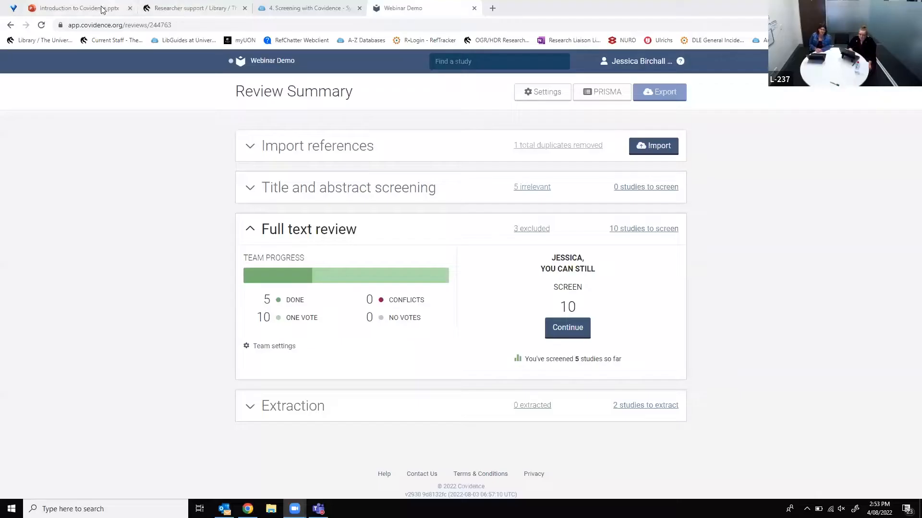
Bring up the Introduction to Covidence deck at slide 9, 'Questions?', in editing view
left_click(102, 8)
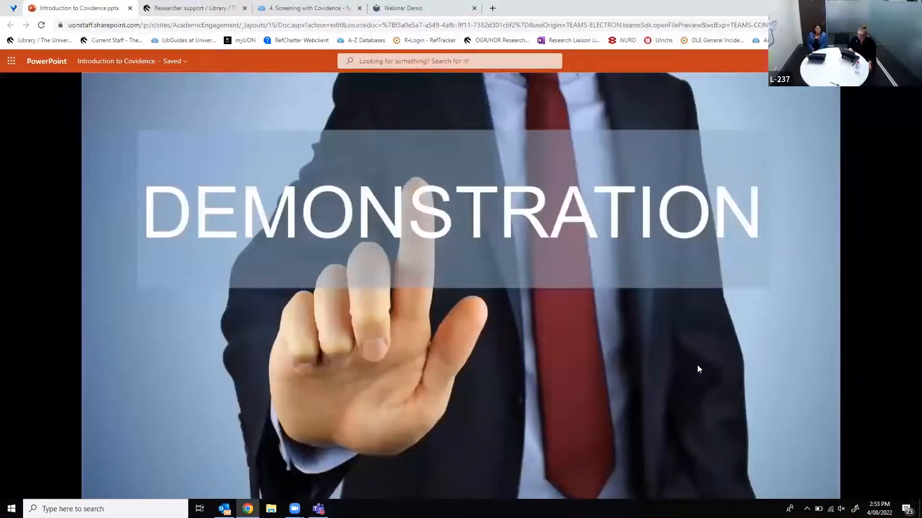
left_click(732, 323)
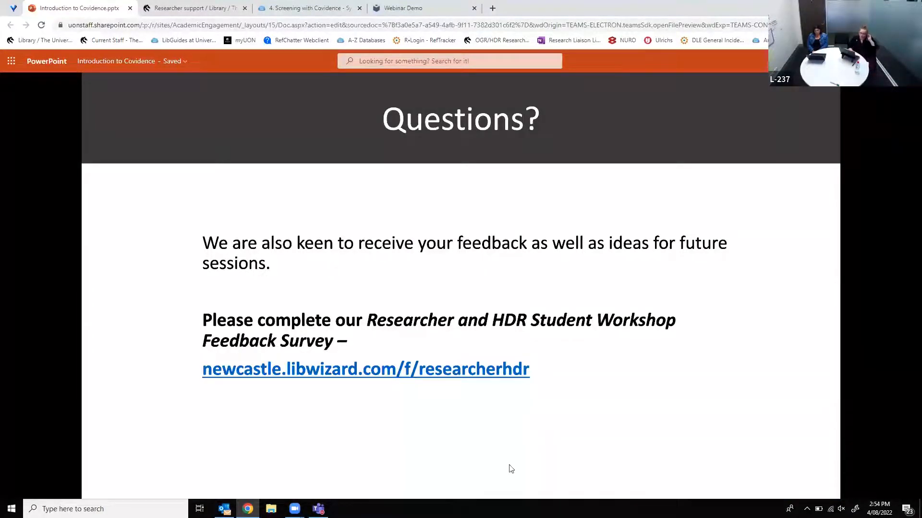
left_click(378, 375)
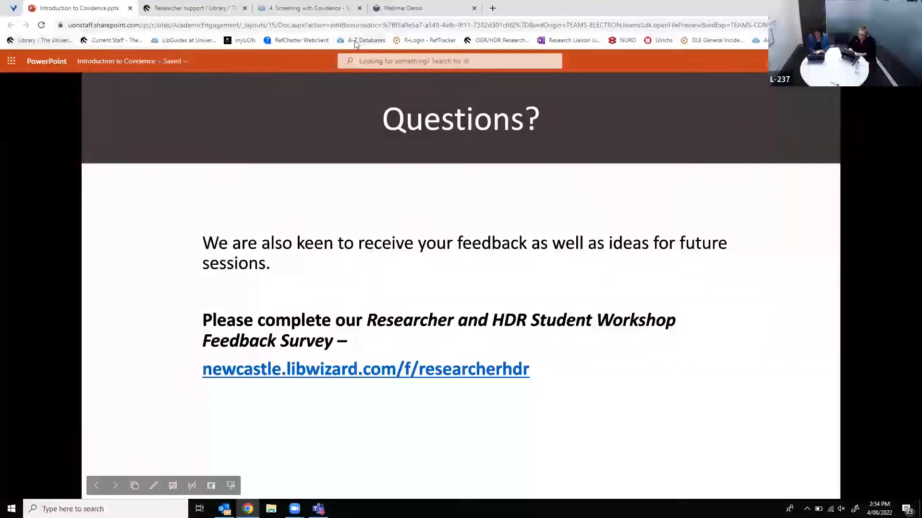
key("Escape")
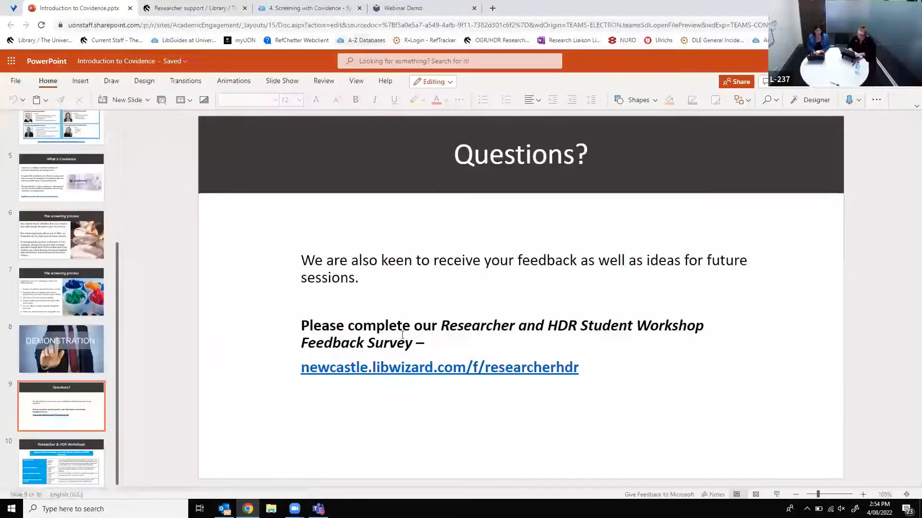